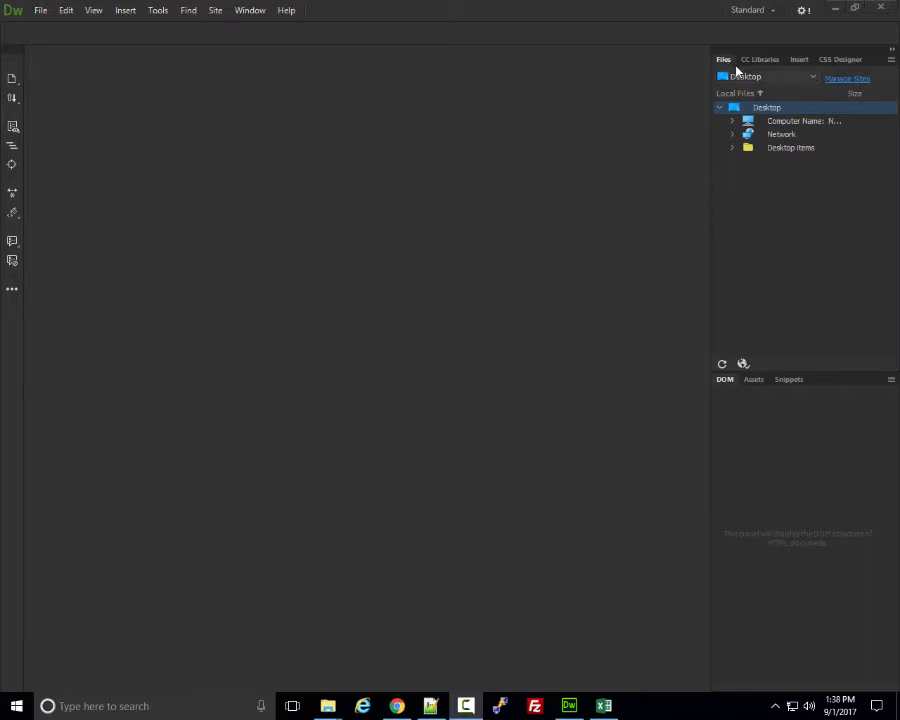
From Manage Sites, start a new site definition, Unnamed Site 2.
click(252, 10)
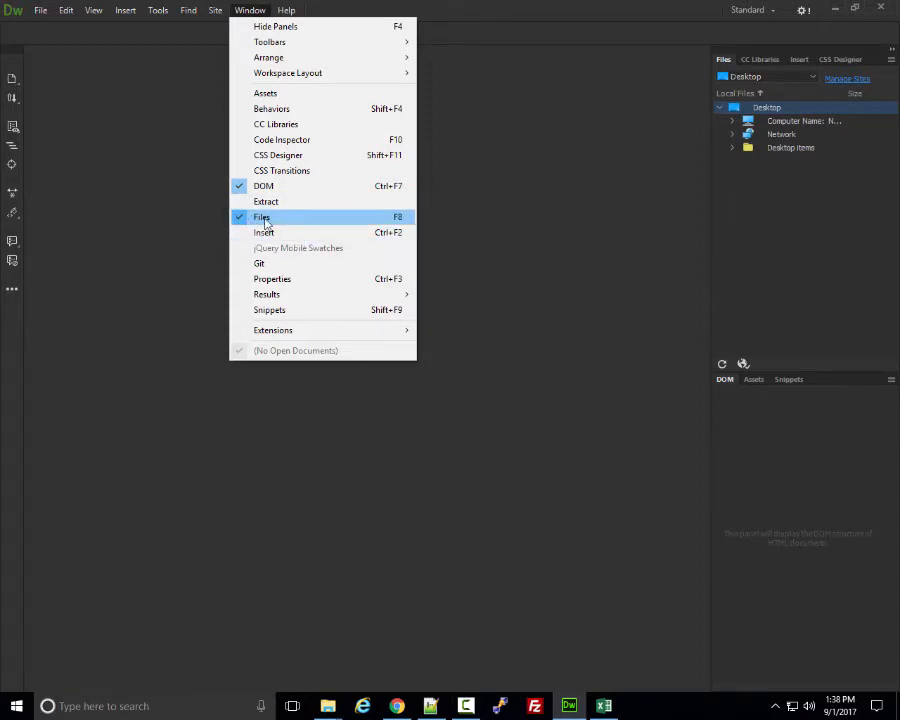
click(780, 200)
click(843, 79)
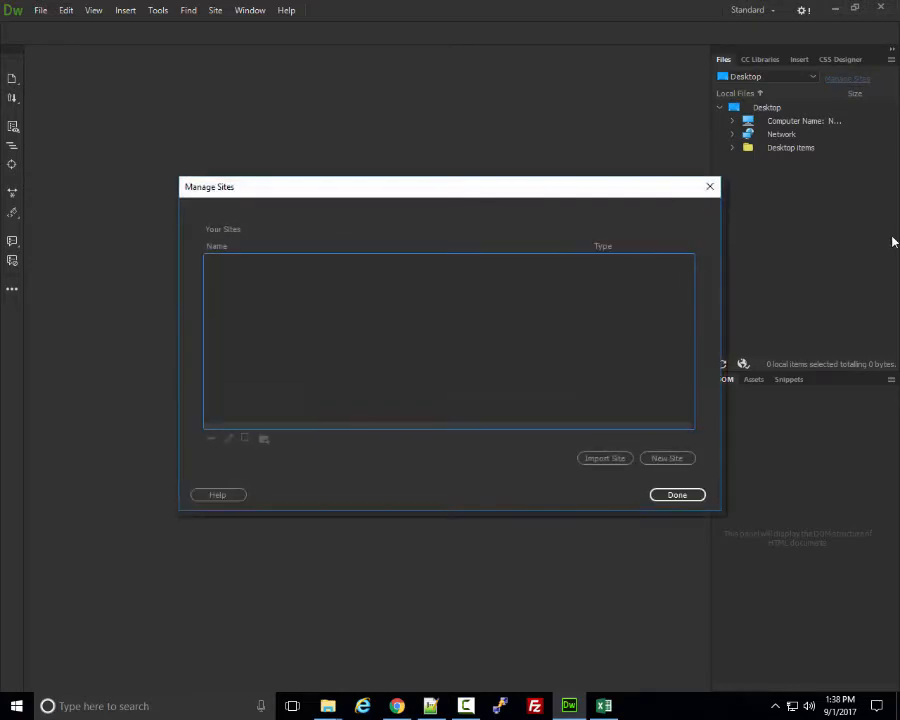
drag(482, 200, 459, 160)
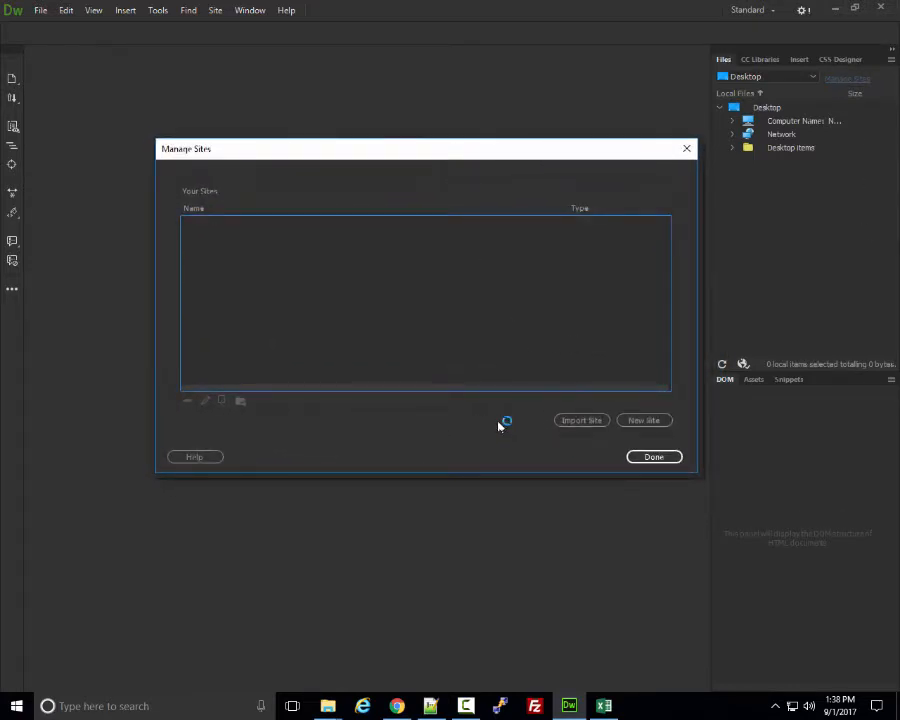
click(647, 422)
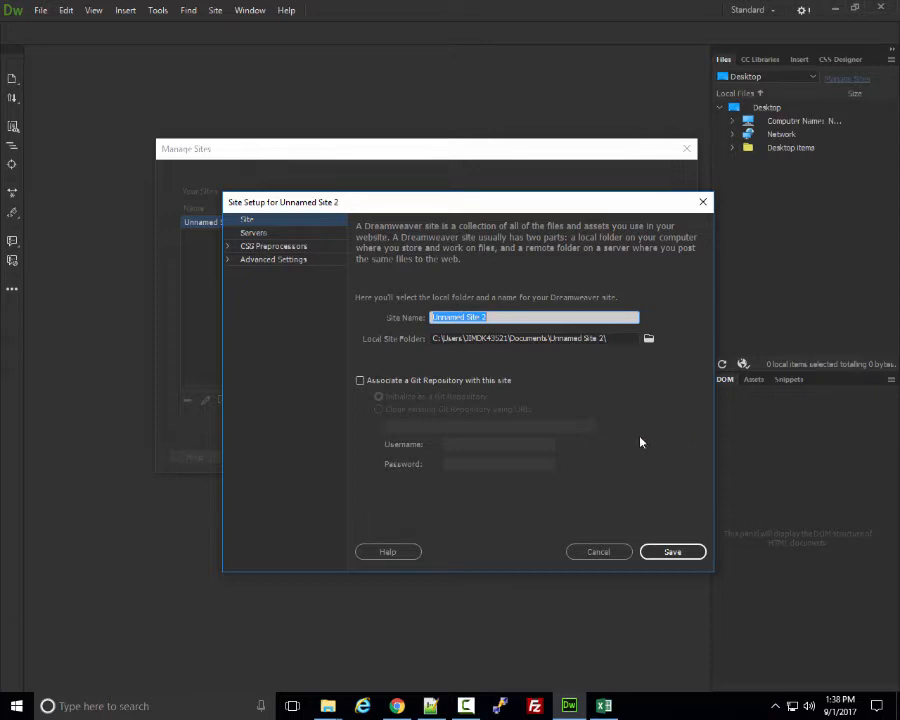
Enter 02_05 as the new site's name.
text(02_05)
key(ctrl+a)
key(Right)
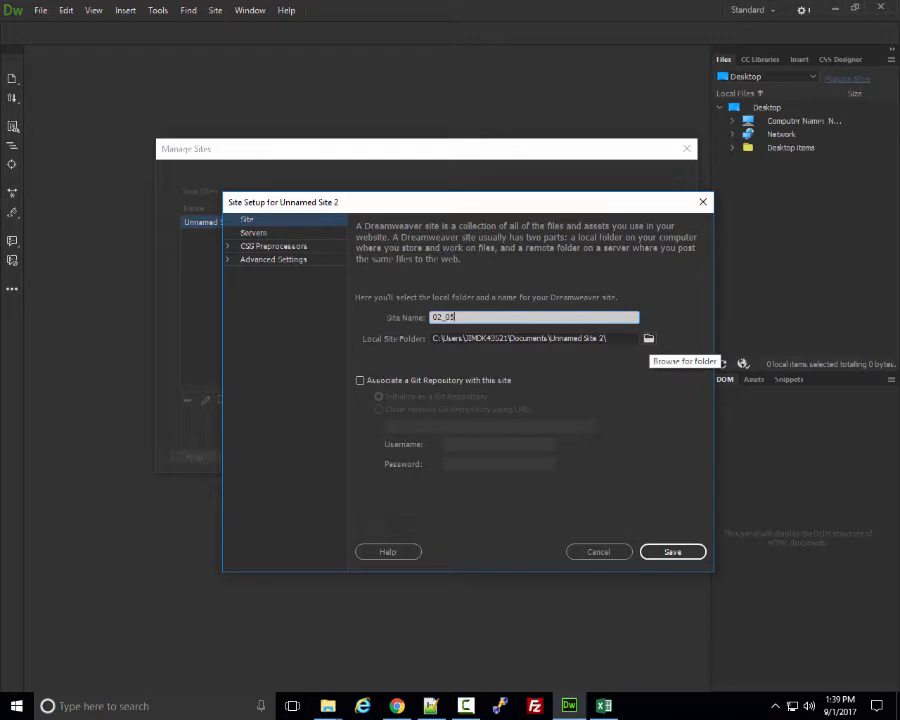
Browse for the site's local folder, starting from the Desktop.
click(648, 339)
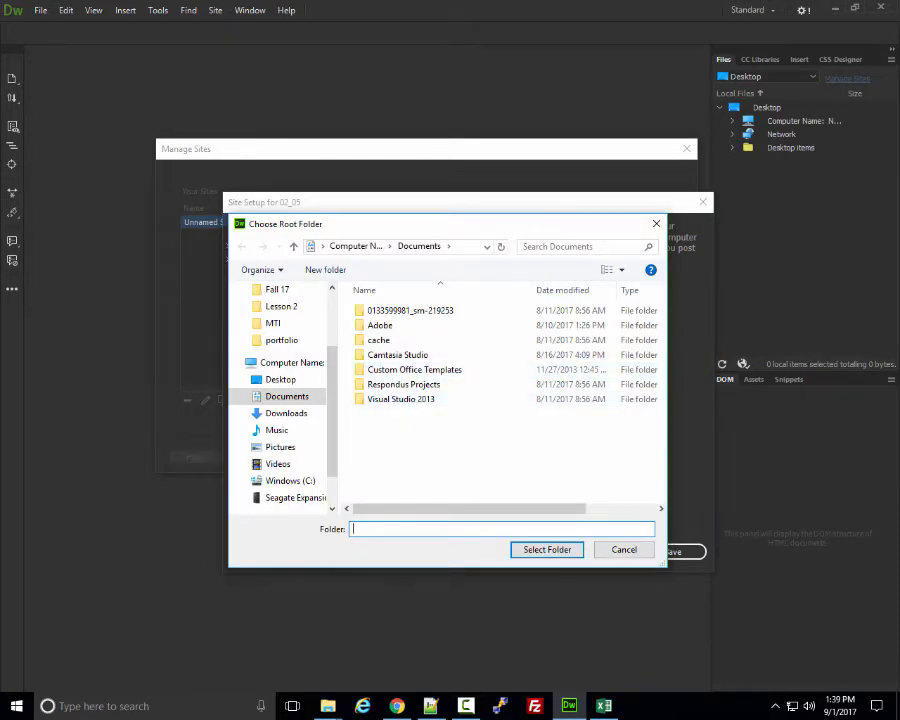
drag(332, 411, 332, 358)
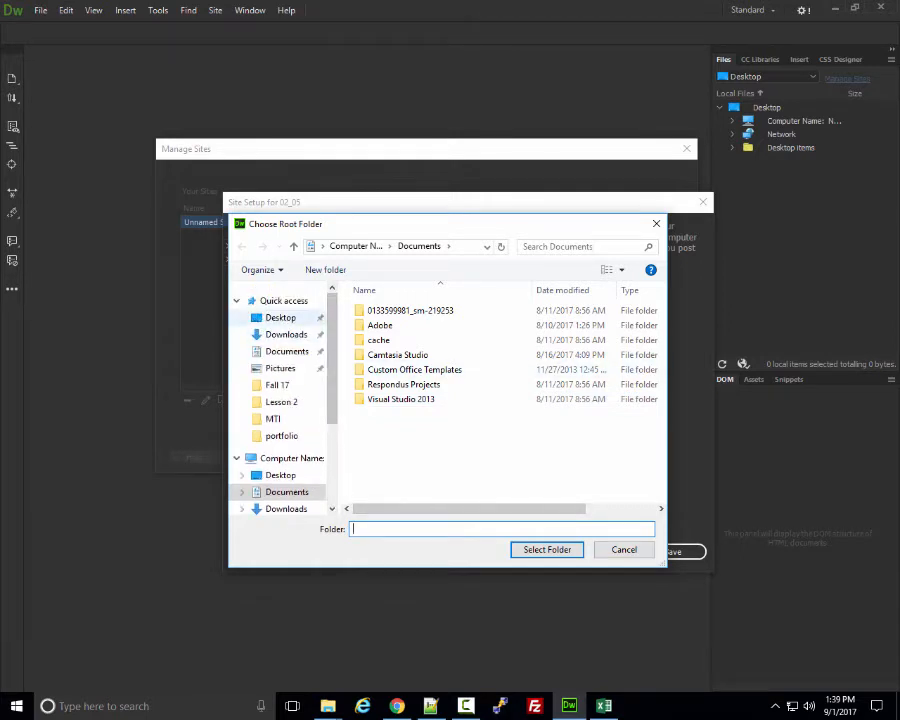
click(281, 318)
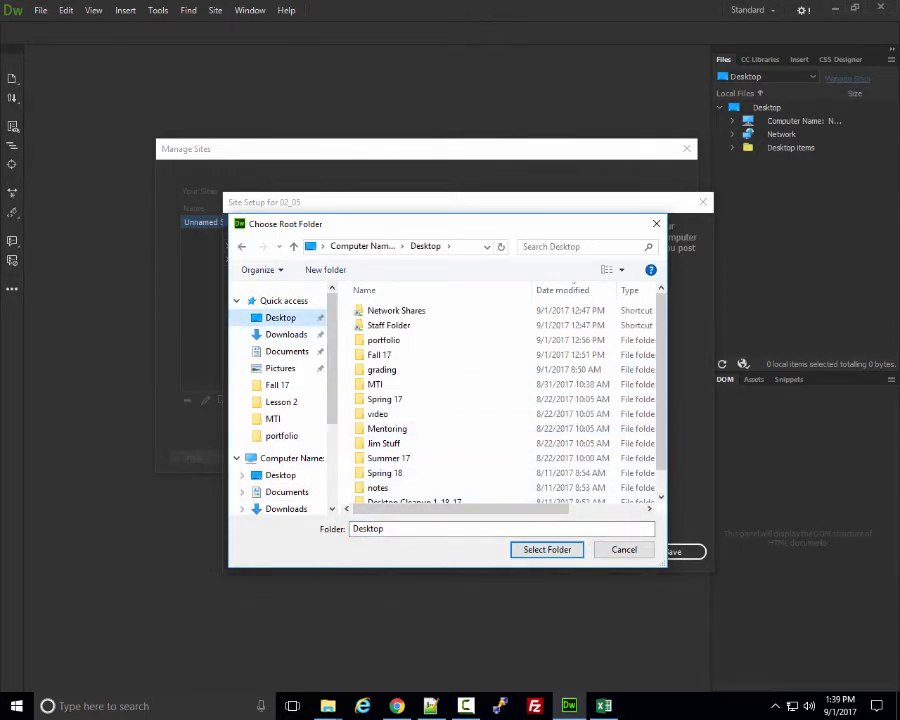
right_click(476, 421)
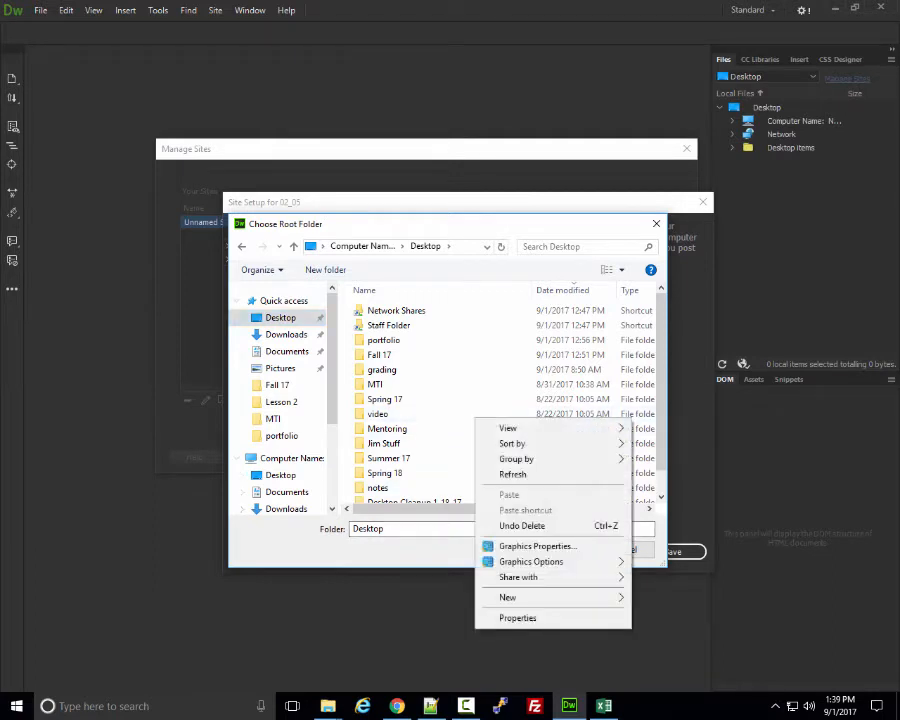
mouse_move(550, 597)
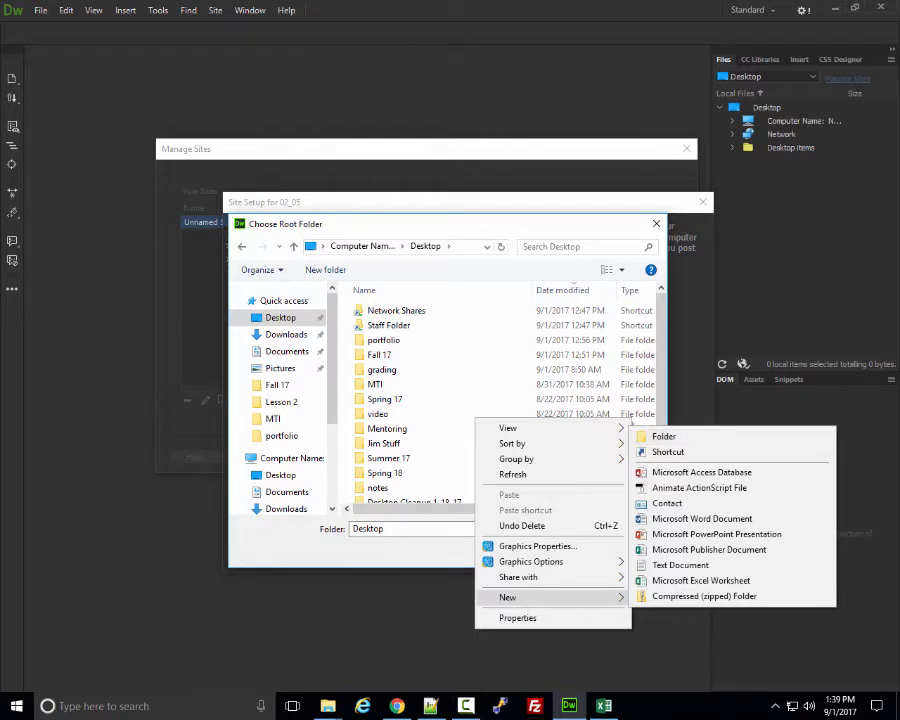
click(380, 355)
Go through Fall 17 > CIS233DA > Exercise Files > ch02 and select the 02_05 folder.
double_click(380, 355)
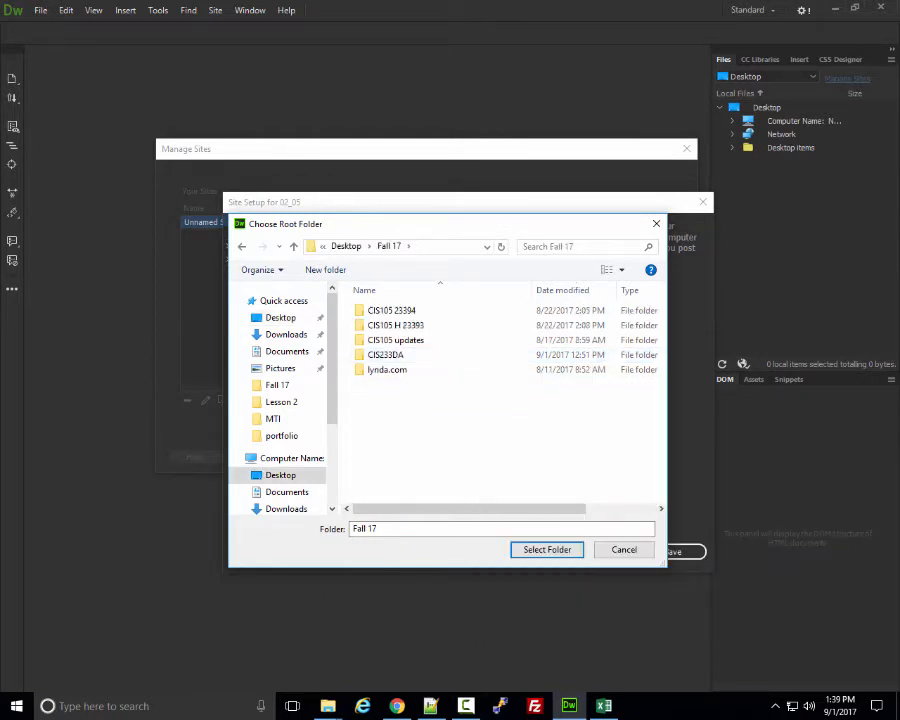
double_click(382, 354)
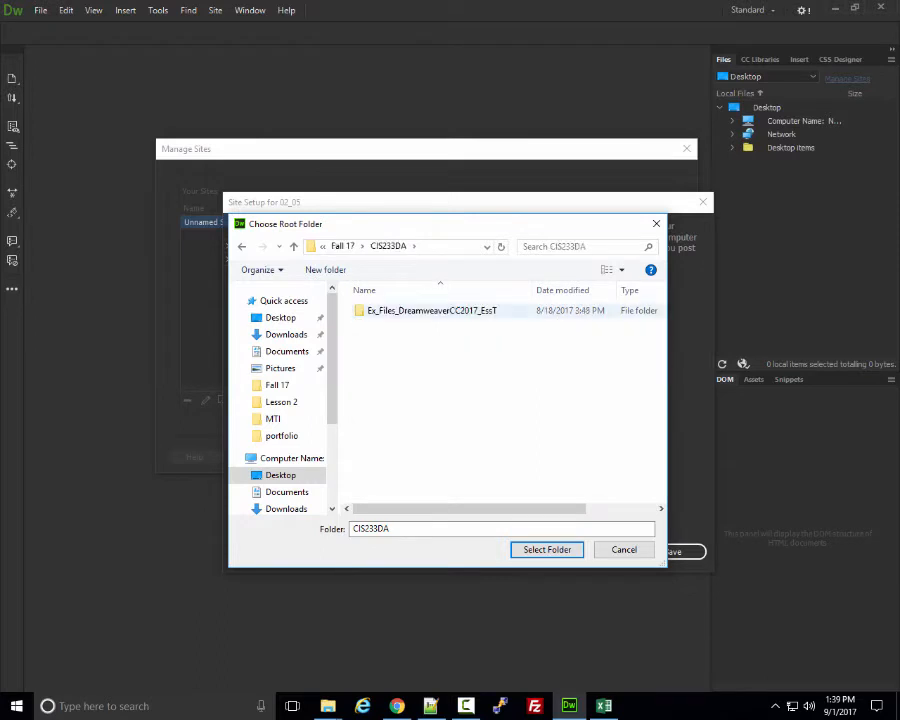
double_click(430, 310)
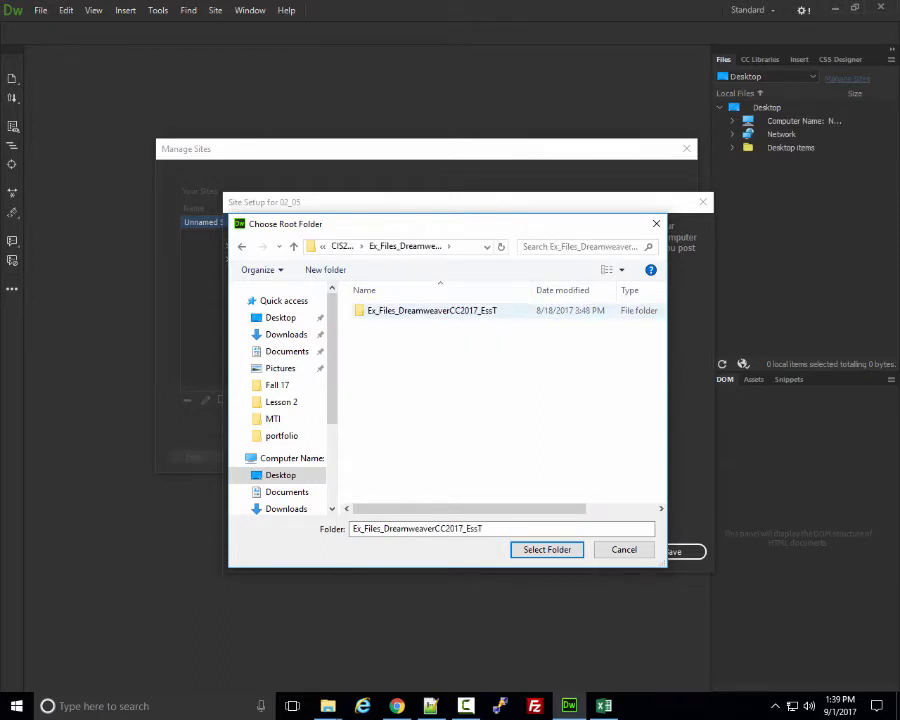
double_click(430, 310)
double_click(390, 310)
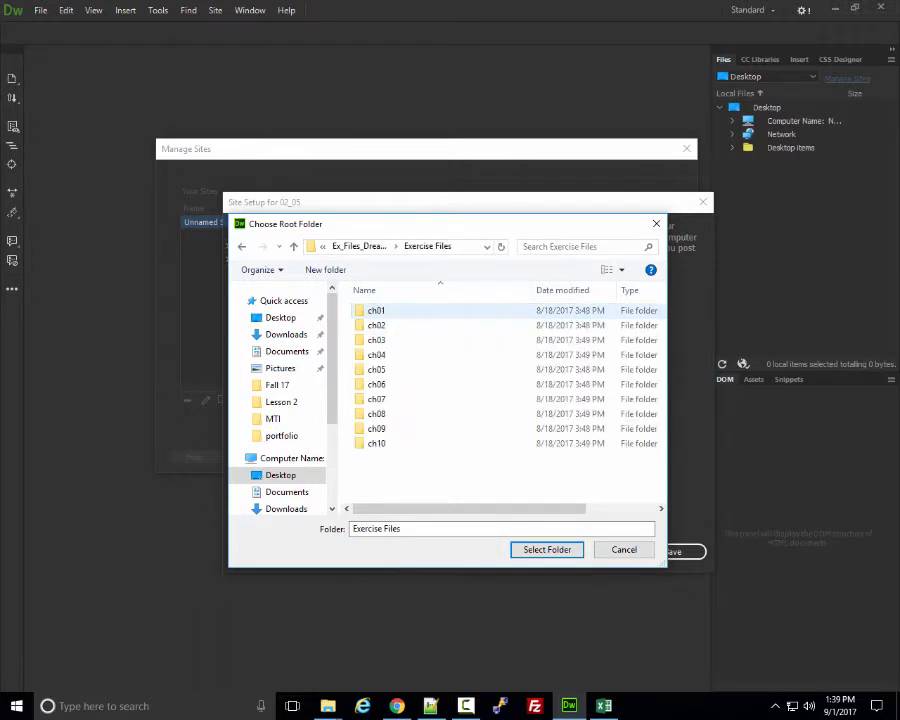
double_click(380, 325)
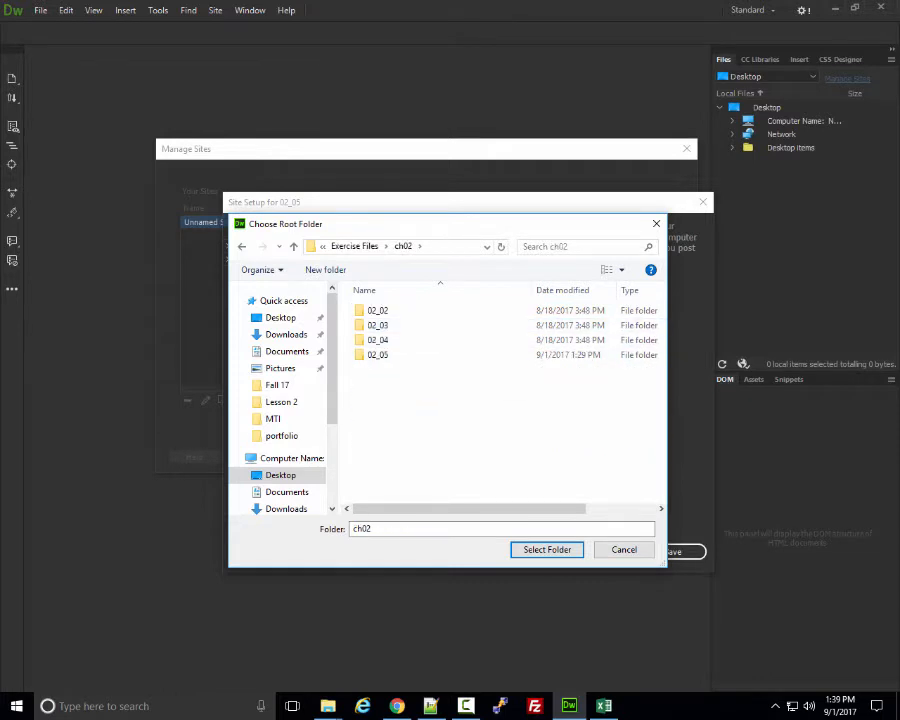
double_click(380, 355)
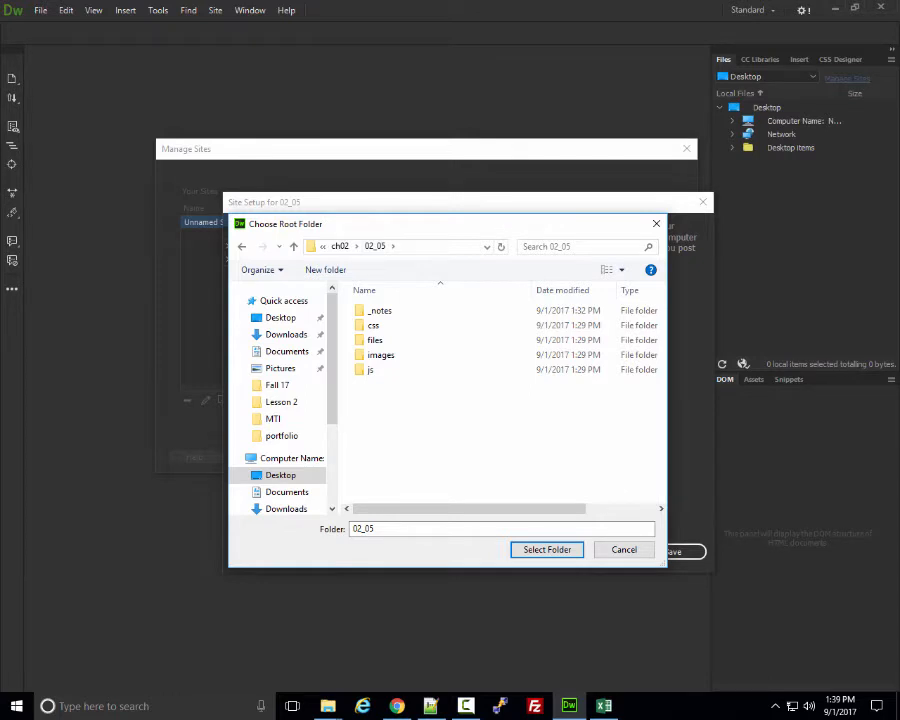
click(547, 550)
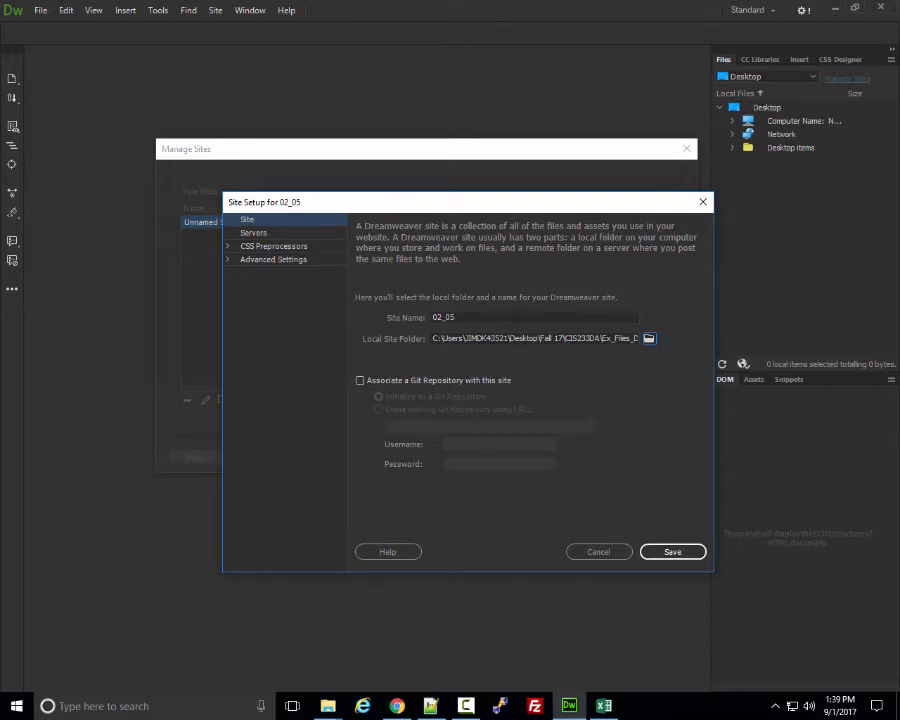
Save the 02_05 site, close Manage Sites, and widen the Files panel.
key(Return)
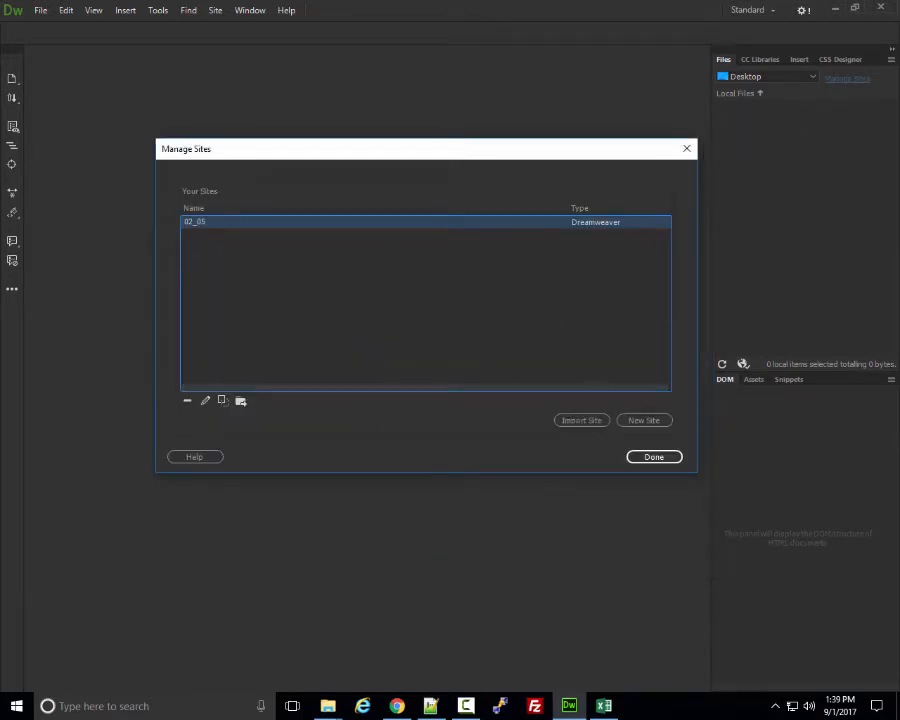
key(Return)
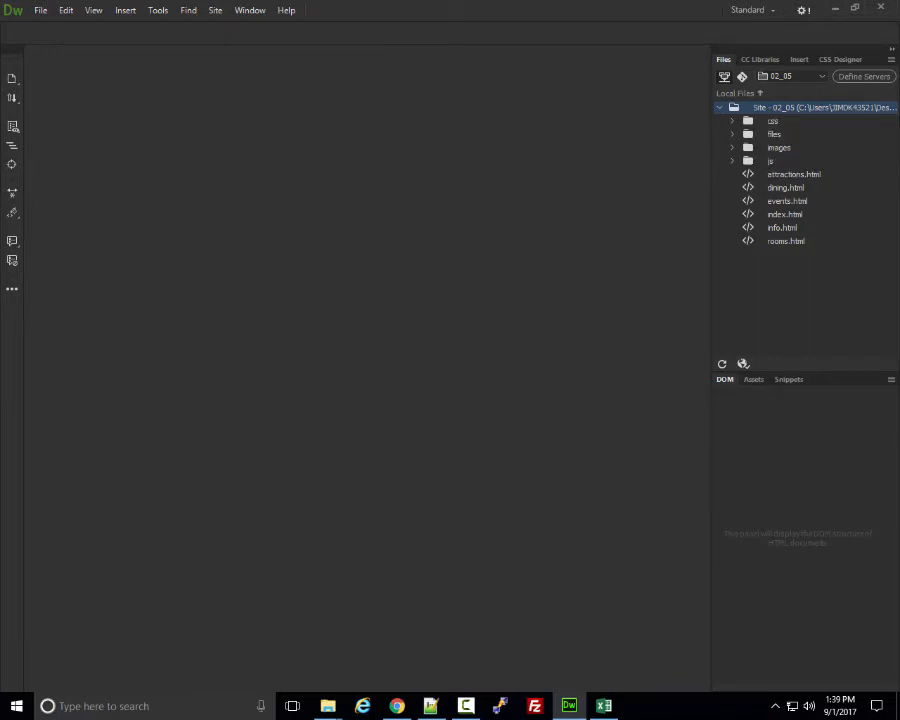
drag(711, 300, 695, 300)
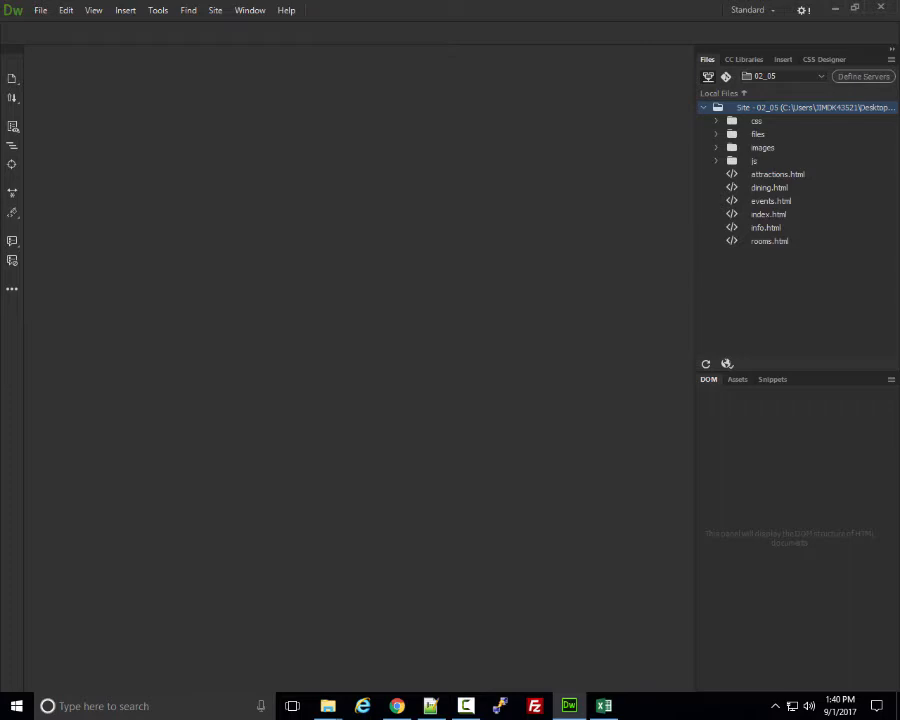
Open index.html and rooms.html and scroll through the Guest Rooms page.
click(769, 241)
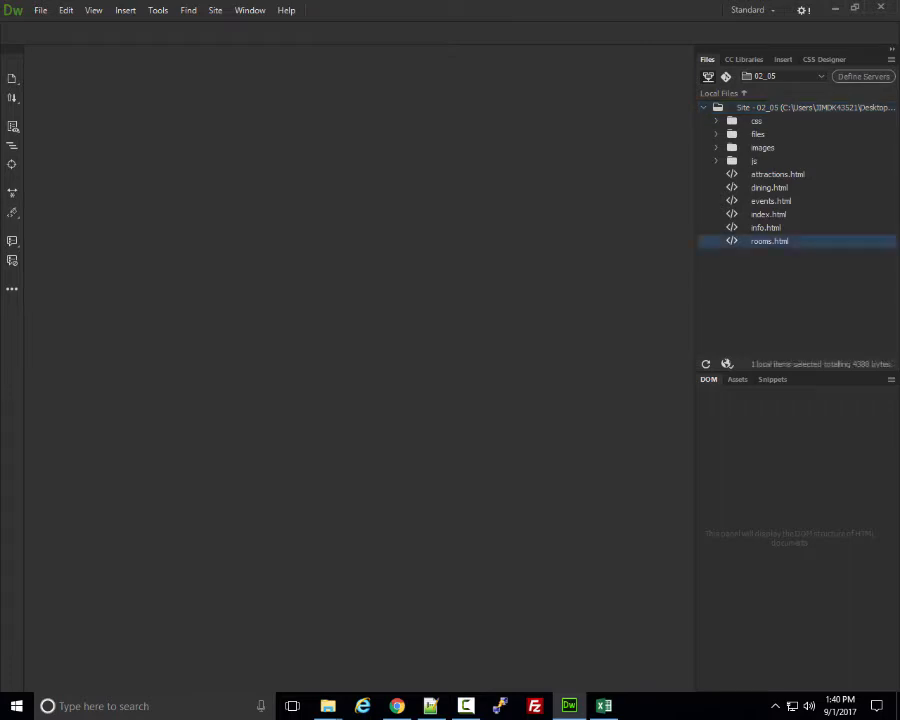
click(769, 214)
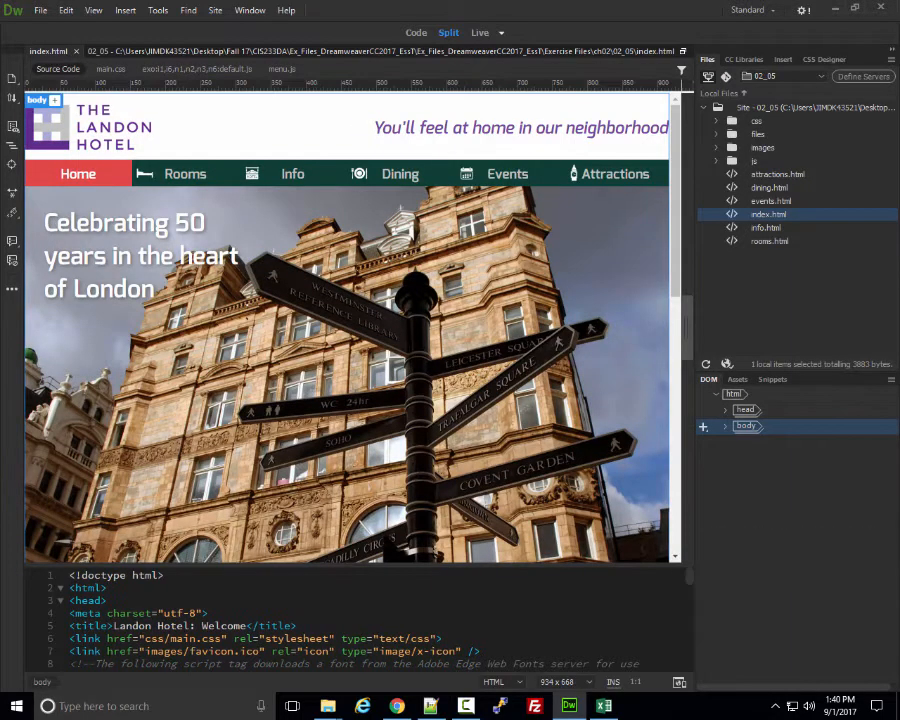
scroll(347, 327, up, 6)
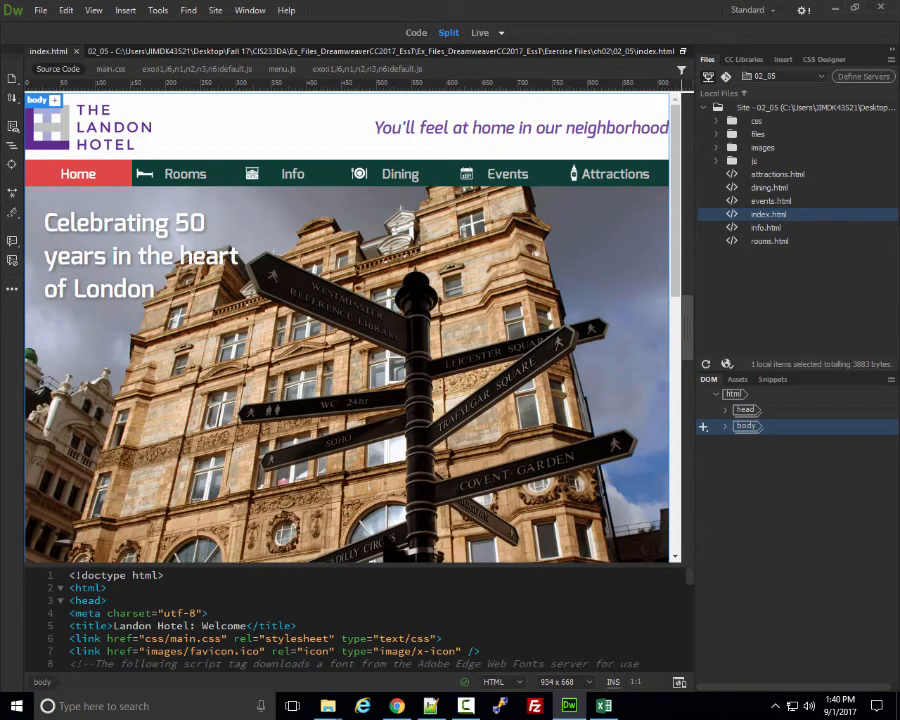
double_click(769, 241)
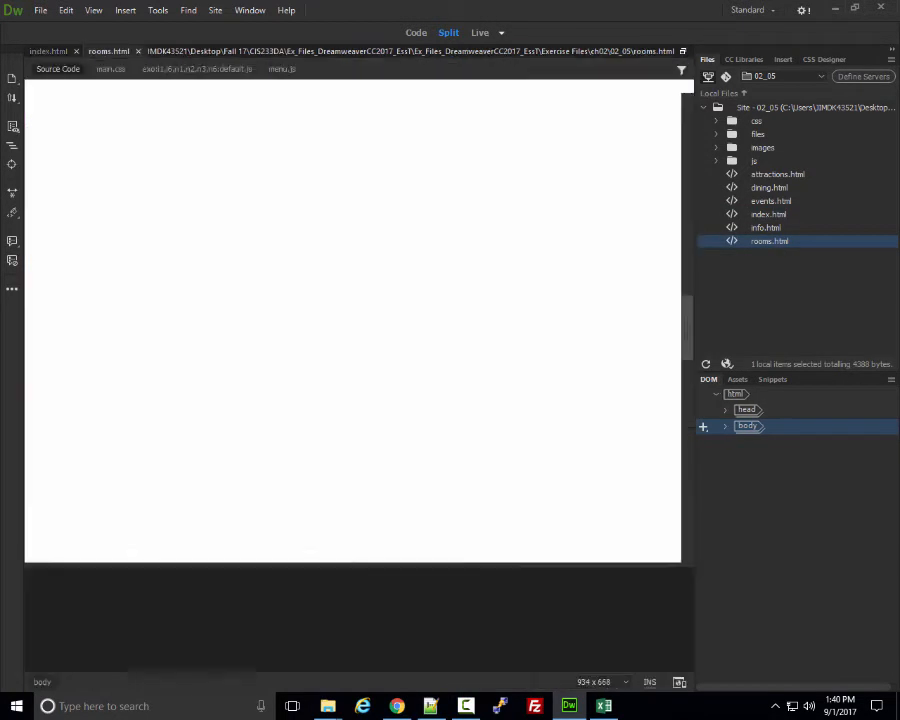
scroll(347, 327, down, 5)
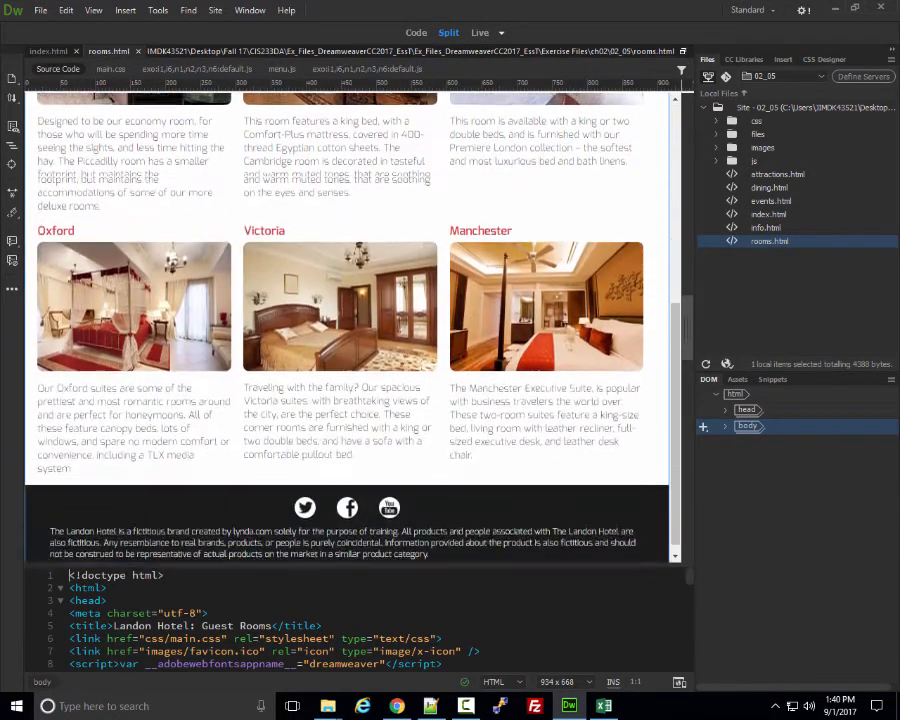
scroll(347, 327, up, 1)
scroll(347, 327, up, 1)
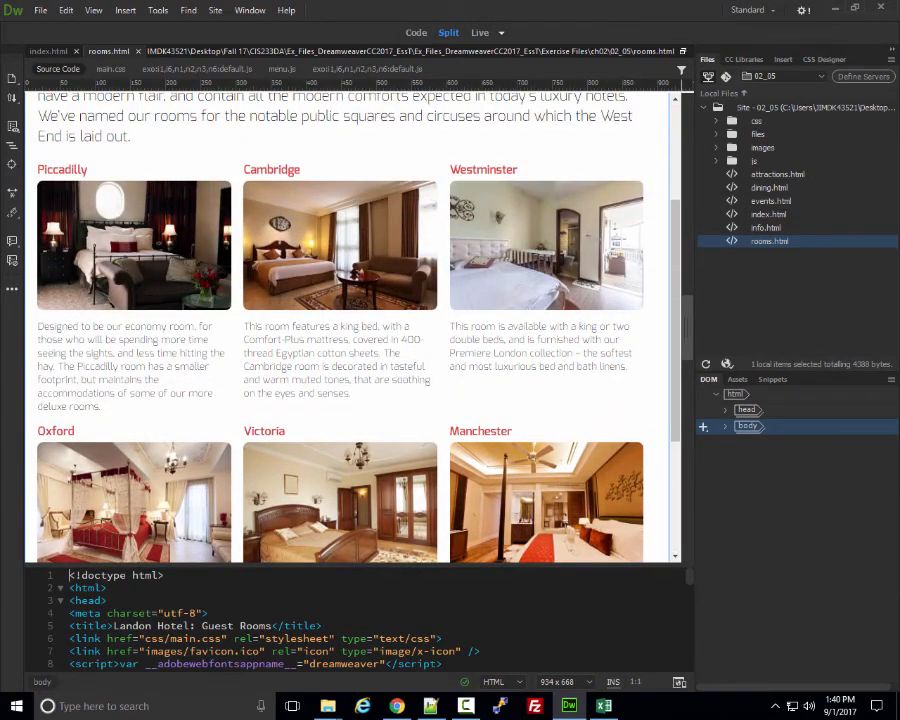
scroll(347, 327, up, 2)
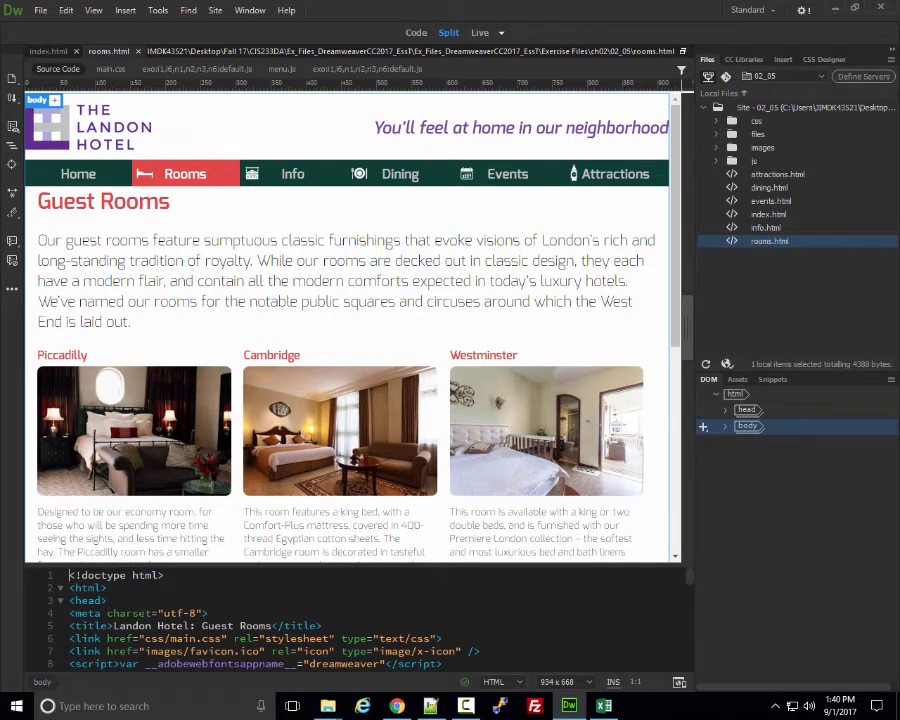
click(757, 241)
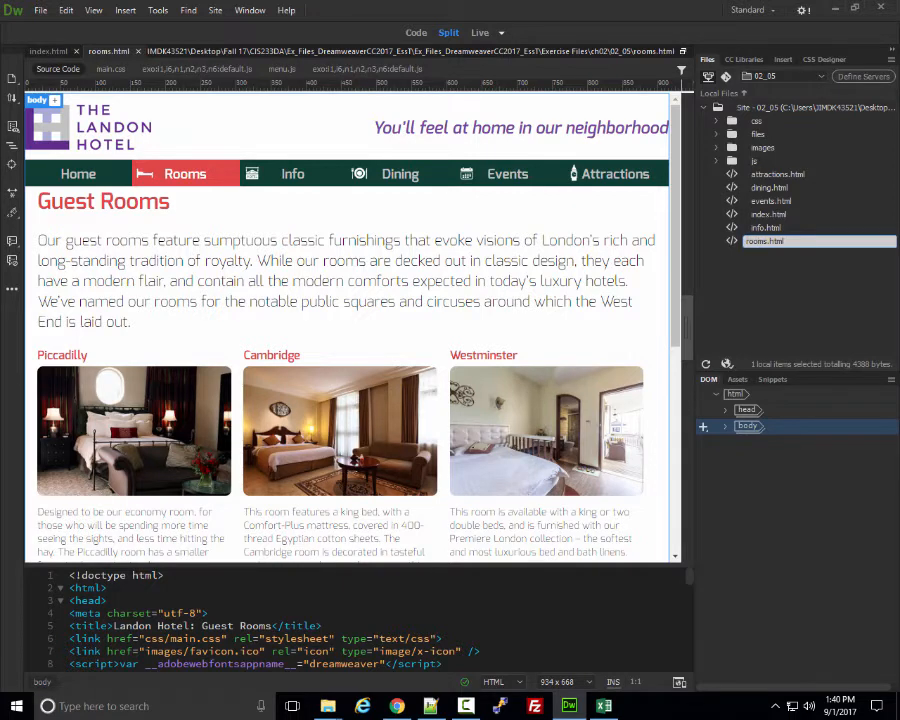
Rename rooms.html to guestrooms.html and update the links in pages that point to it.
text(guest)
key(Return)
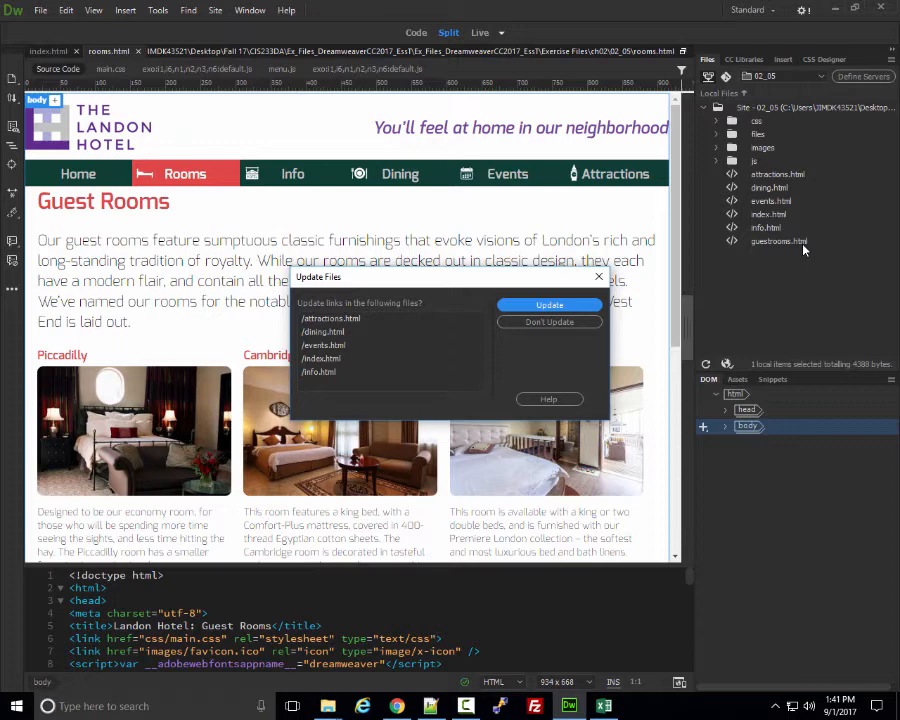
click(549, 305)
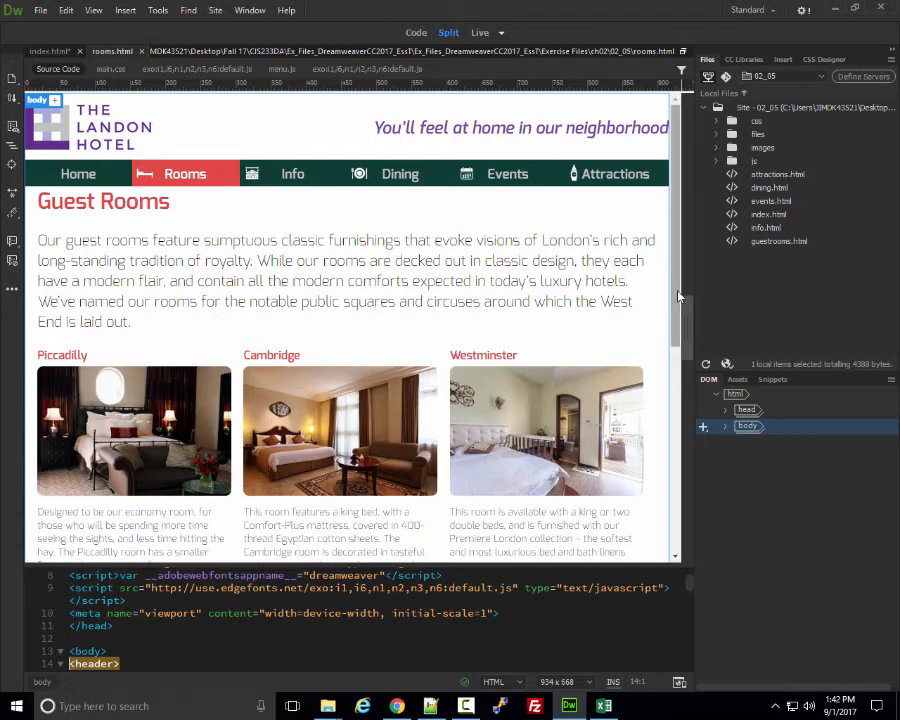
Preview the Guest Rooms page in Google Chrome through Real-time Preview.
drag(673, 297, 689, 243)
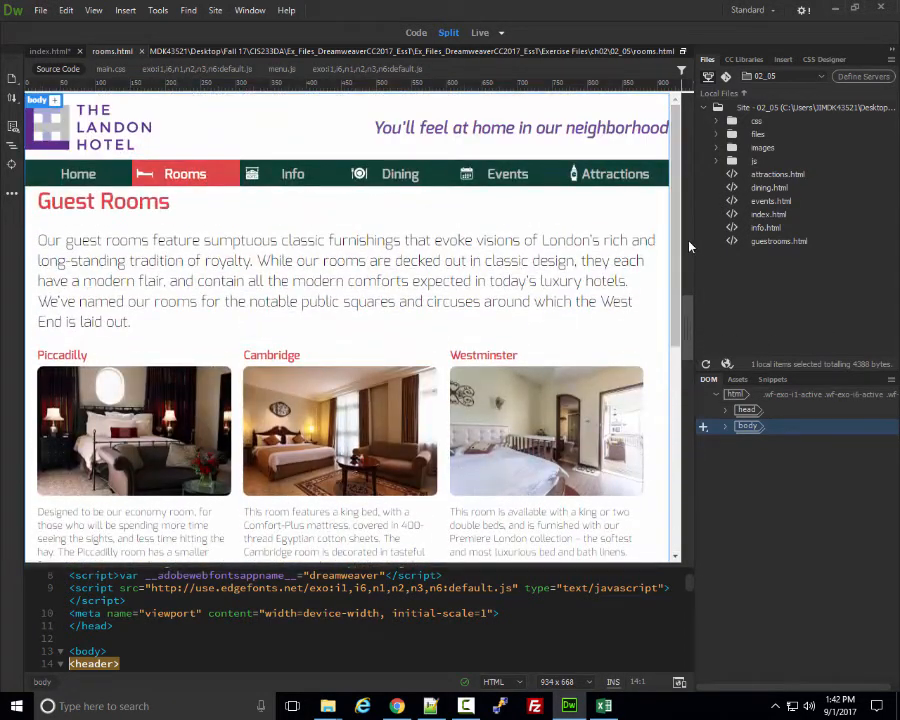
click(679, 683)
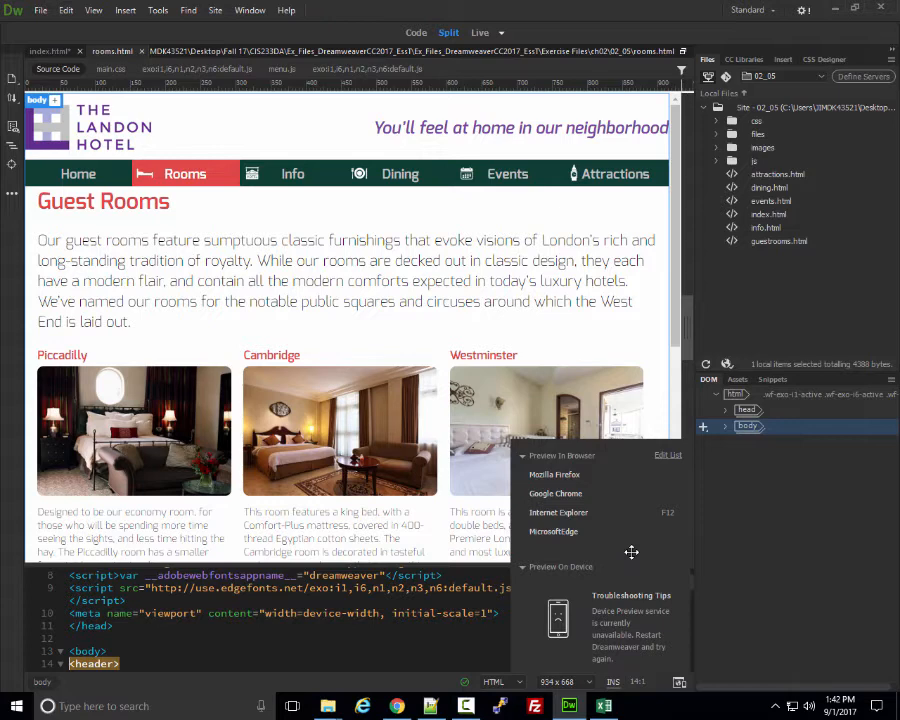
click(578, 494)
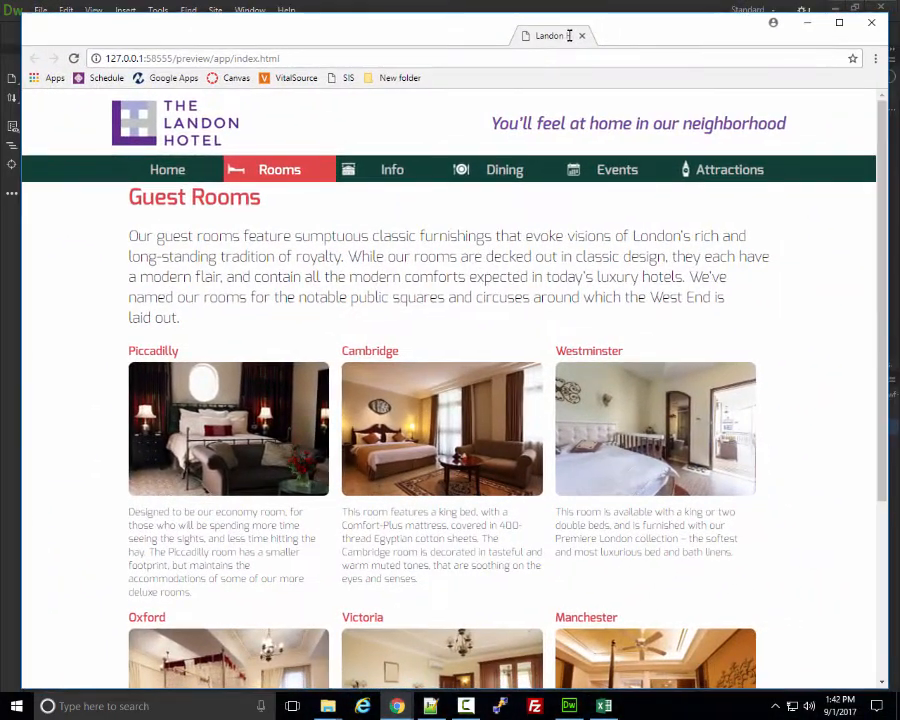
Scroll the Chrome preview down to the footer and back, then dock it to the right half.
drag(569, 35, 552, 34)
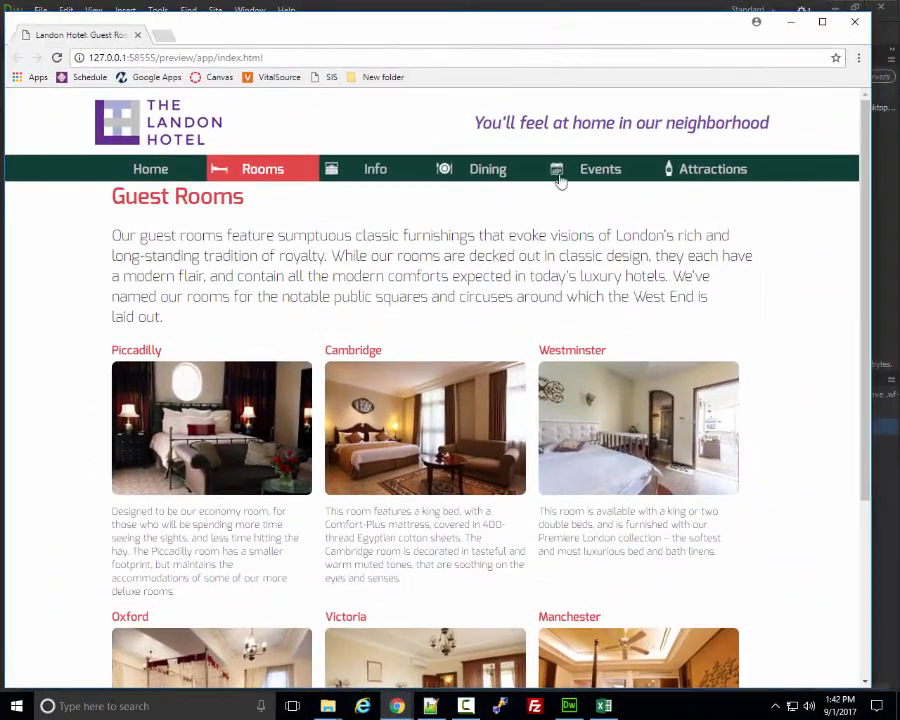
scroll(570, 300, down, 5)
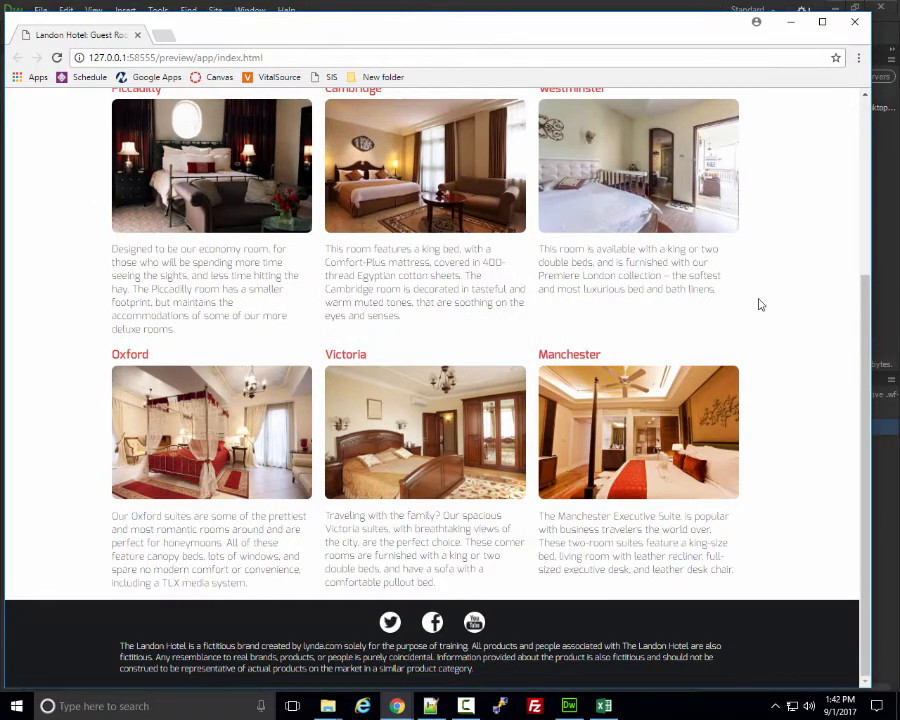
scroll(758, 304, up, 5)
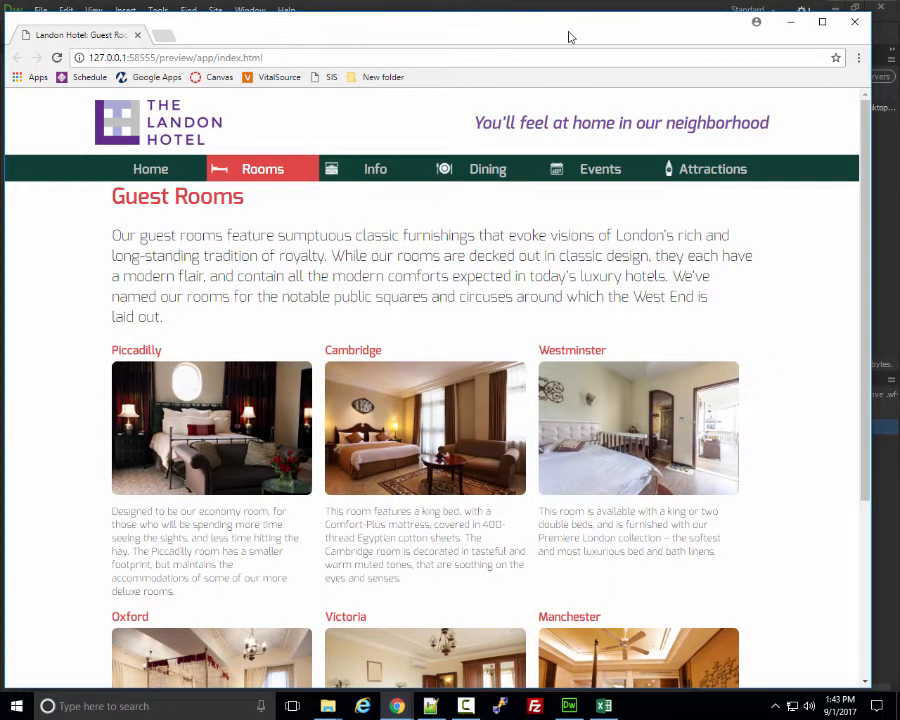
drag(568, 34, 898, 40)
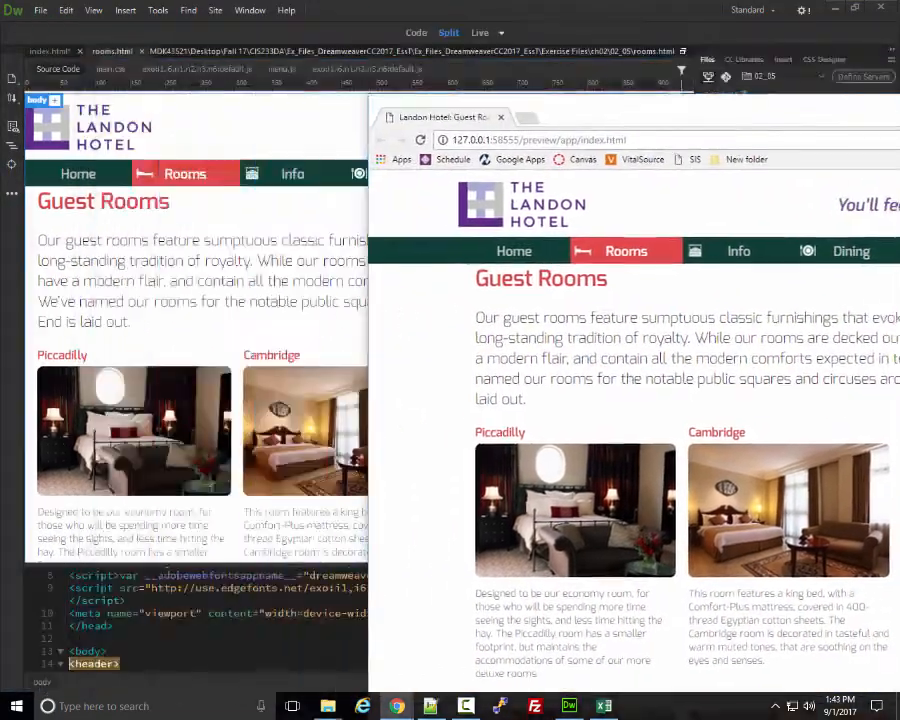
drag(664, 50, 806, 56)
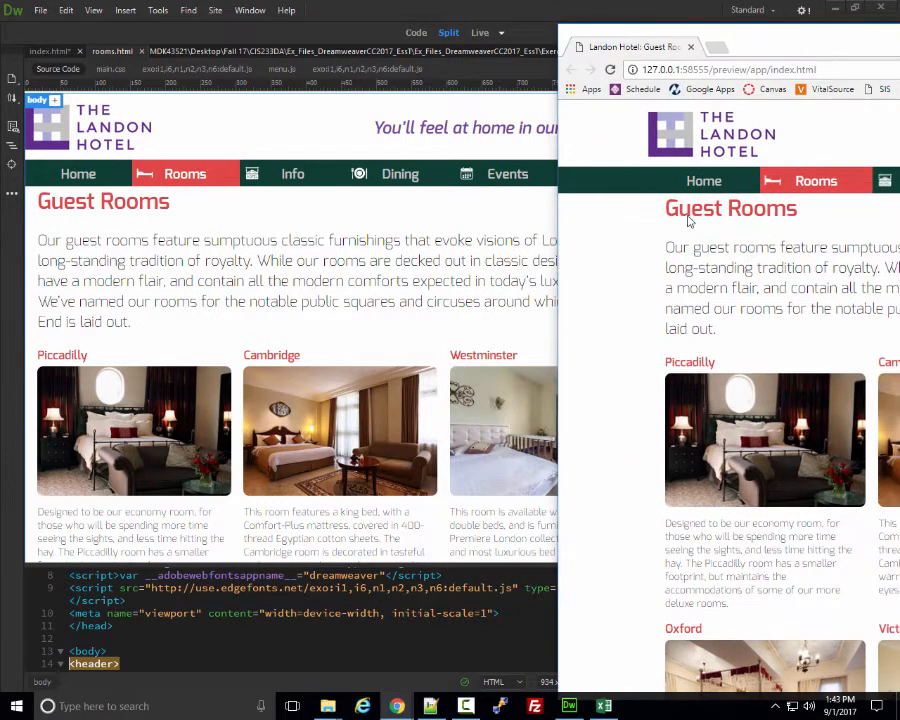
Move the Chrome preview aside and restore Dreamweaver as a narrower window.
click(160, 230)
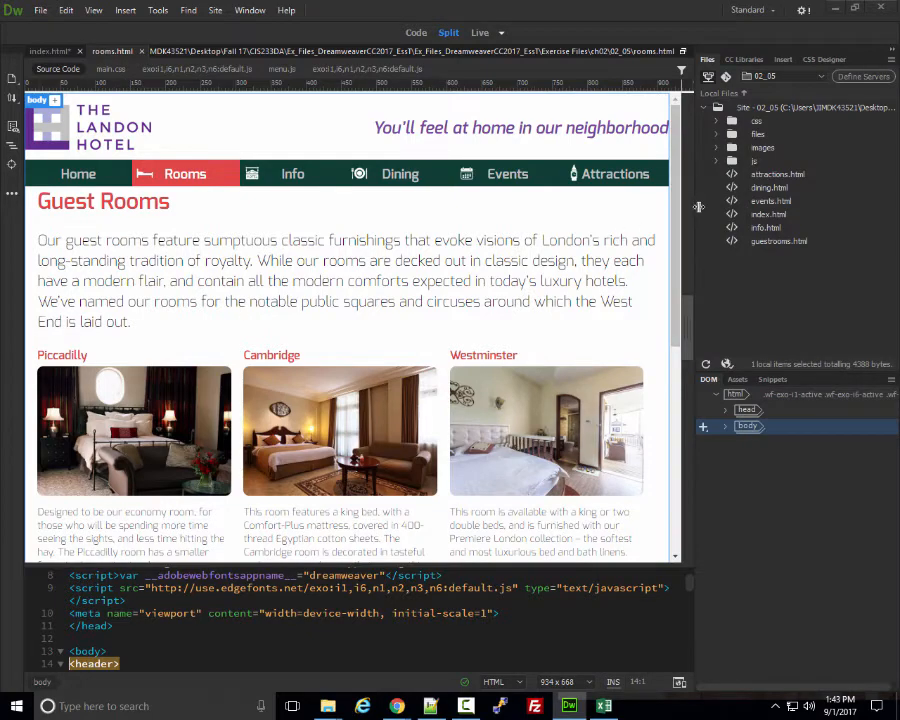
click(897, 185)
drag(890, 42, 779, 28)
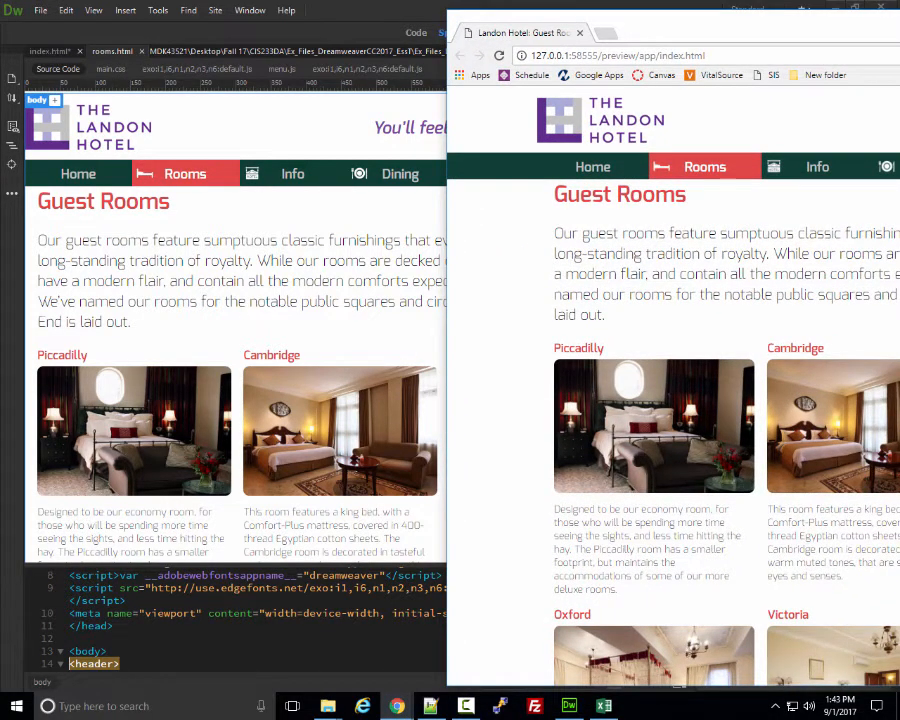
drag(779, 28, 899, 108)
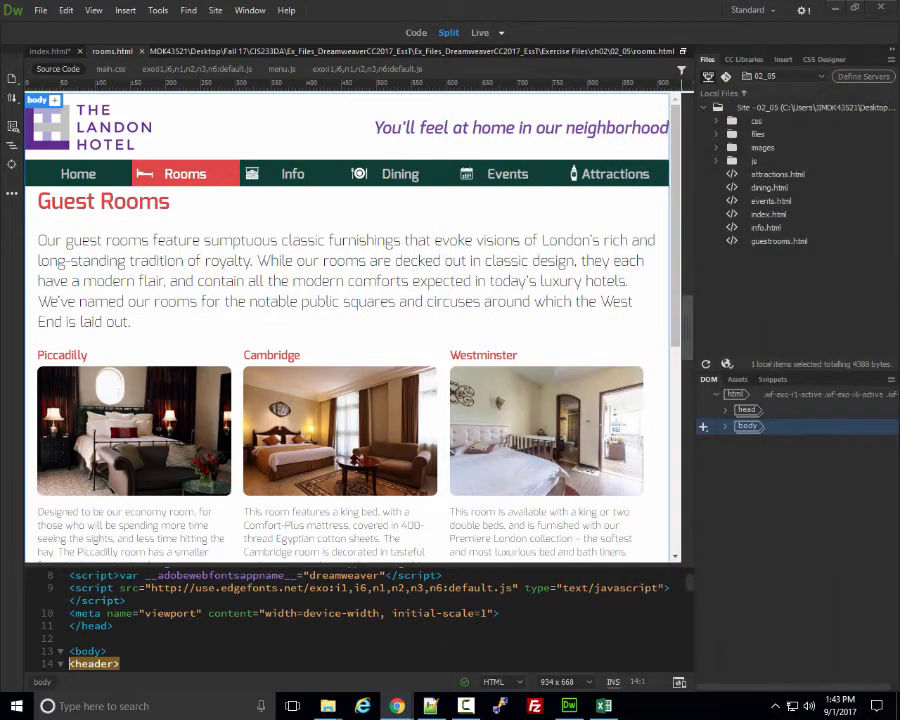
click(854, 9)
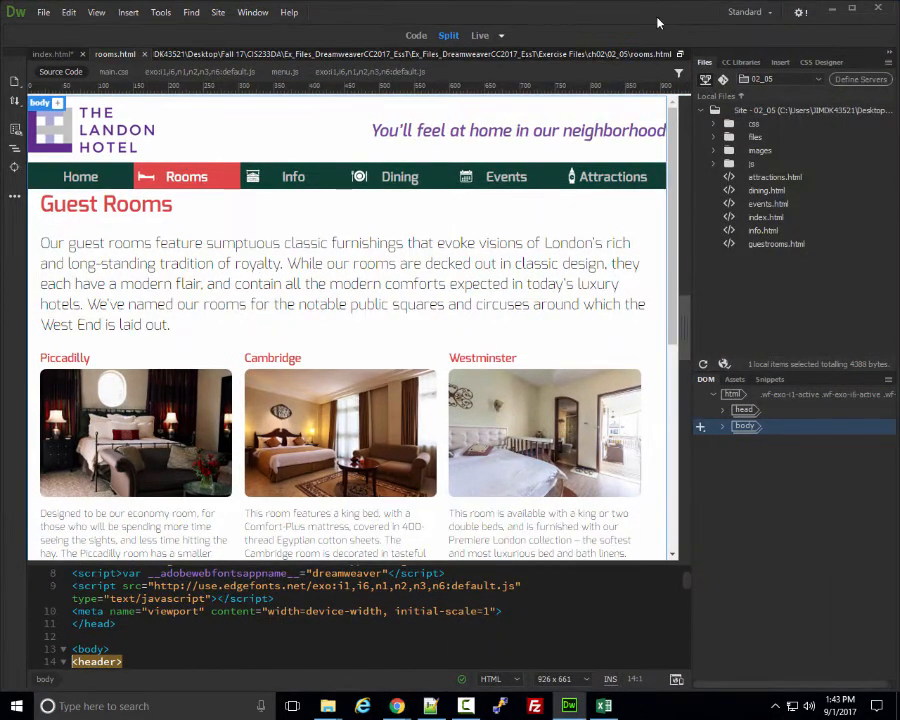
drag(657, 21, 633, 22)
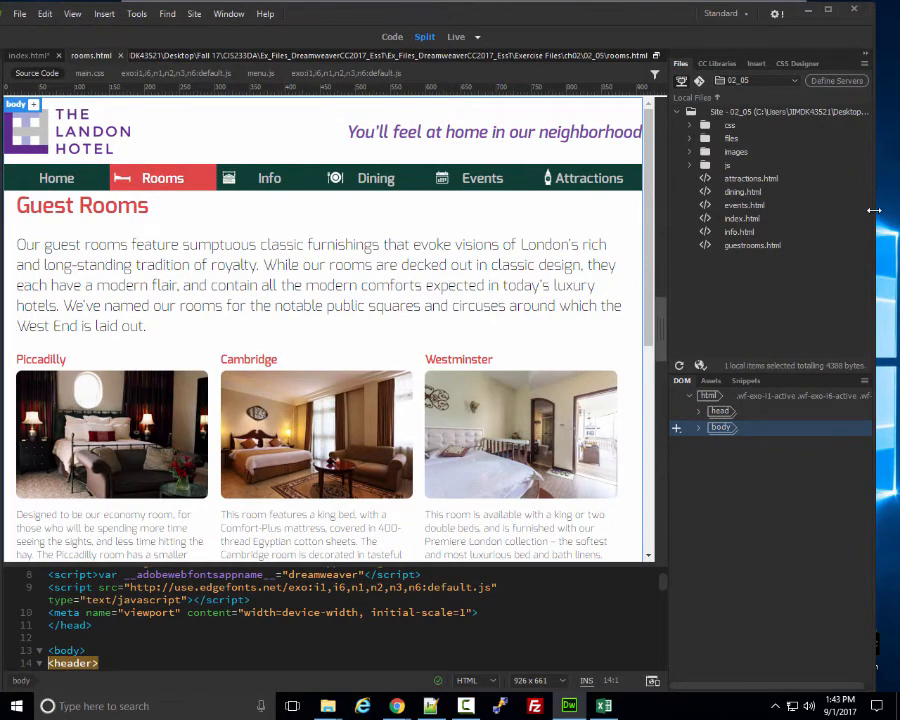
drag(874, 210, 549, 243)
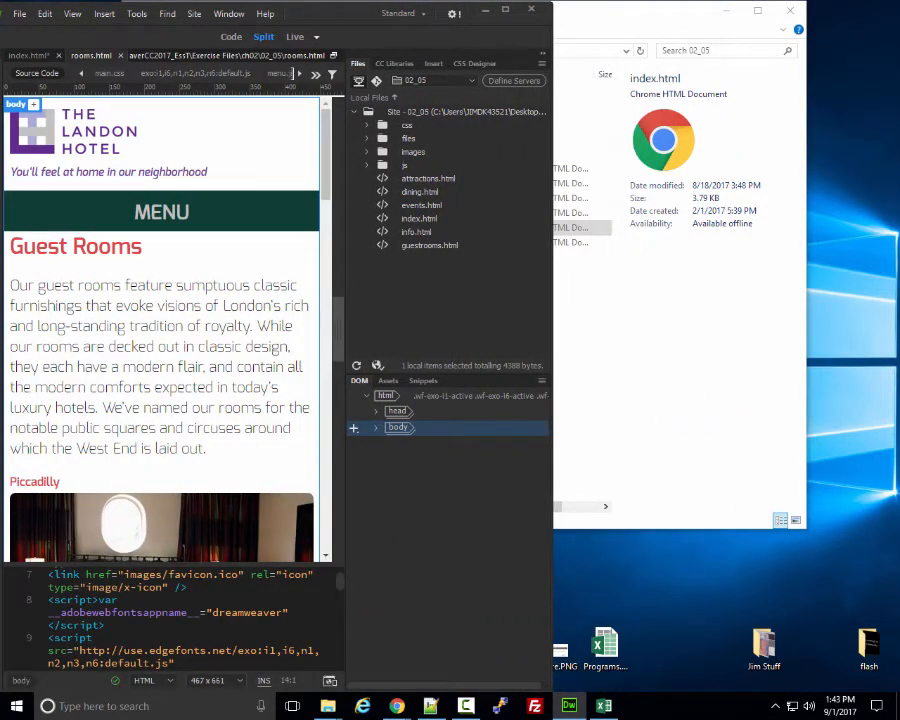
With Chrome beside Dreamweaver, change the h2 heading from Guest Rooms to Rooms.
drag(899, 165, 899, 10)
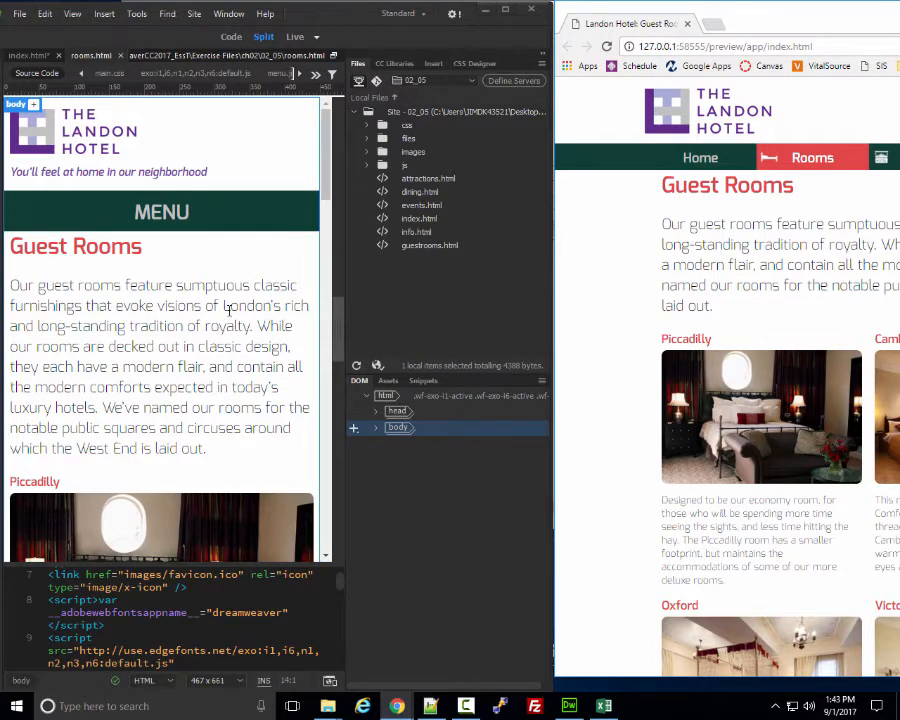
click(71, 247)
drag(69, 247, 10, 247)
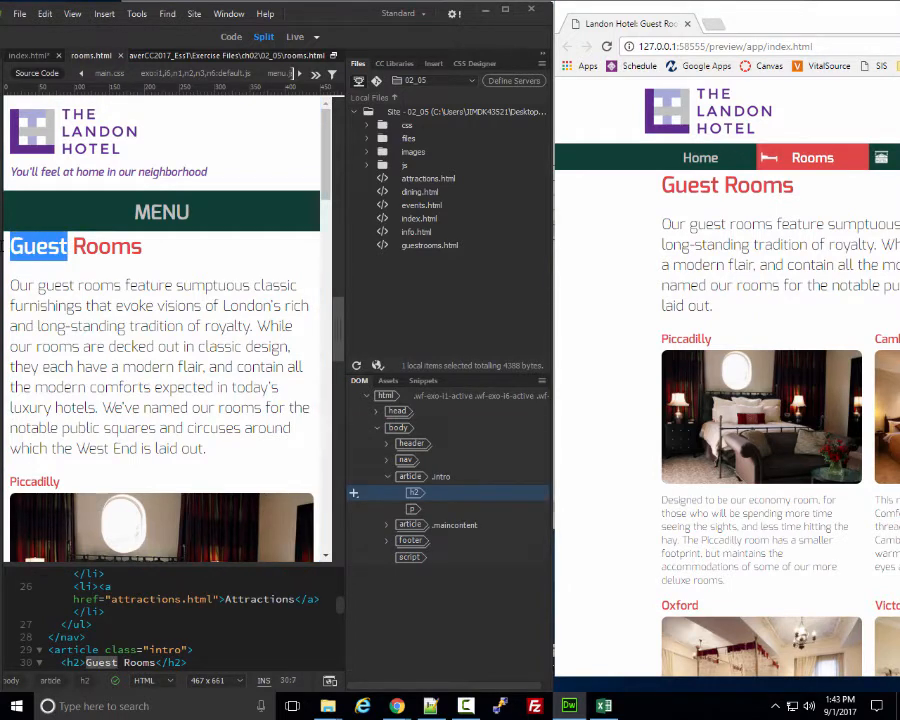
click(64, 250)
click(64, 250)
key(BackSpace)
key(BackSpace)
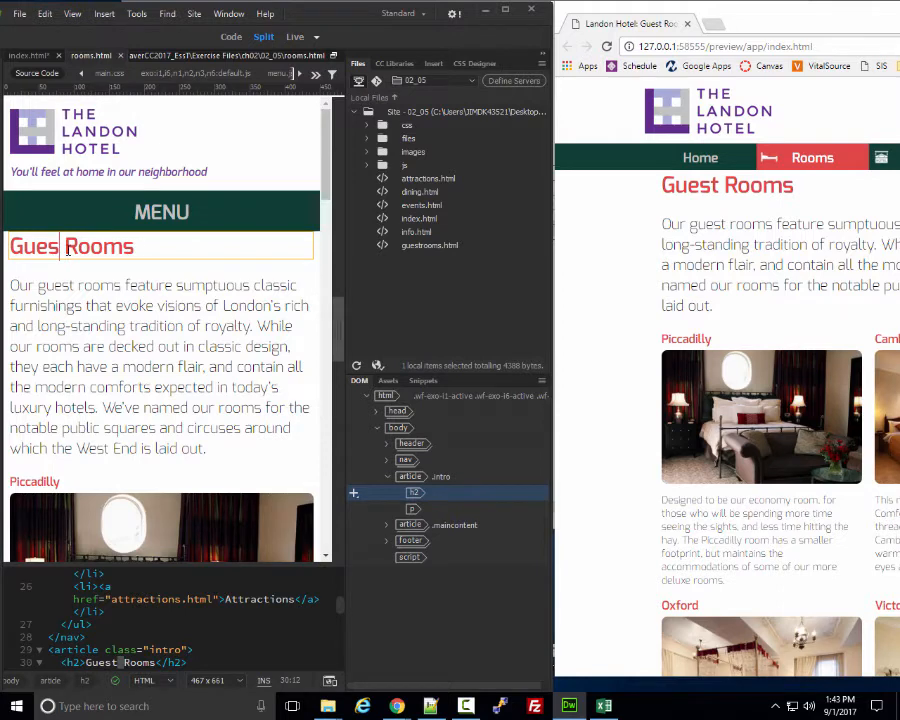
key(BackSpace)
key(BackSpace)
key(BackSpace)
key(BackSpace)
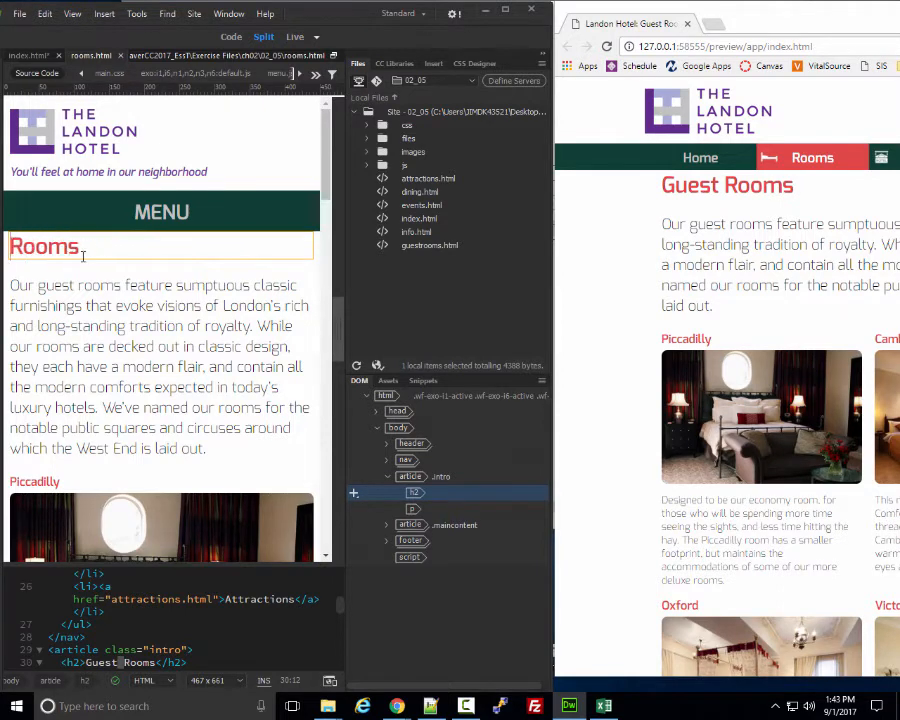
click(512, 260)
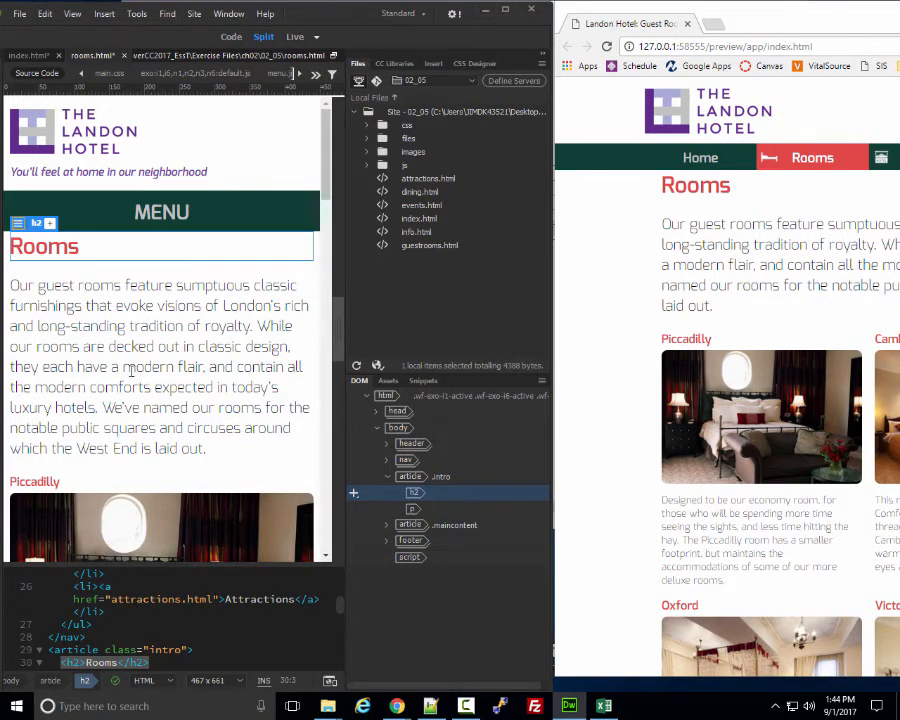
Restore the heading to Guest Rooms, move Chrome away, and maximize Dreamweaver.
double_click(45, 246)
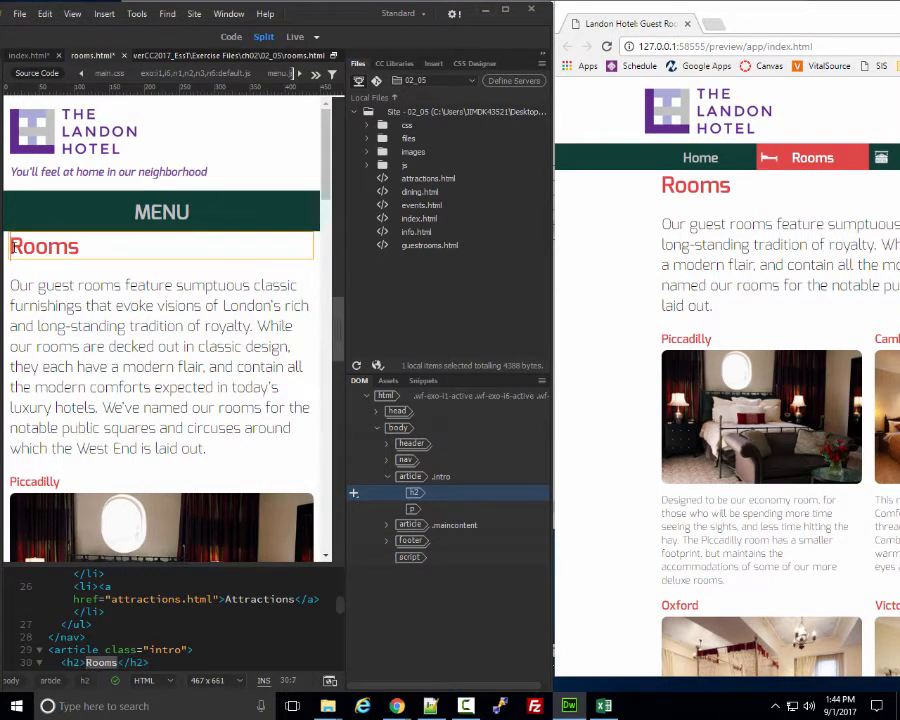
text(Guest)
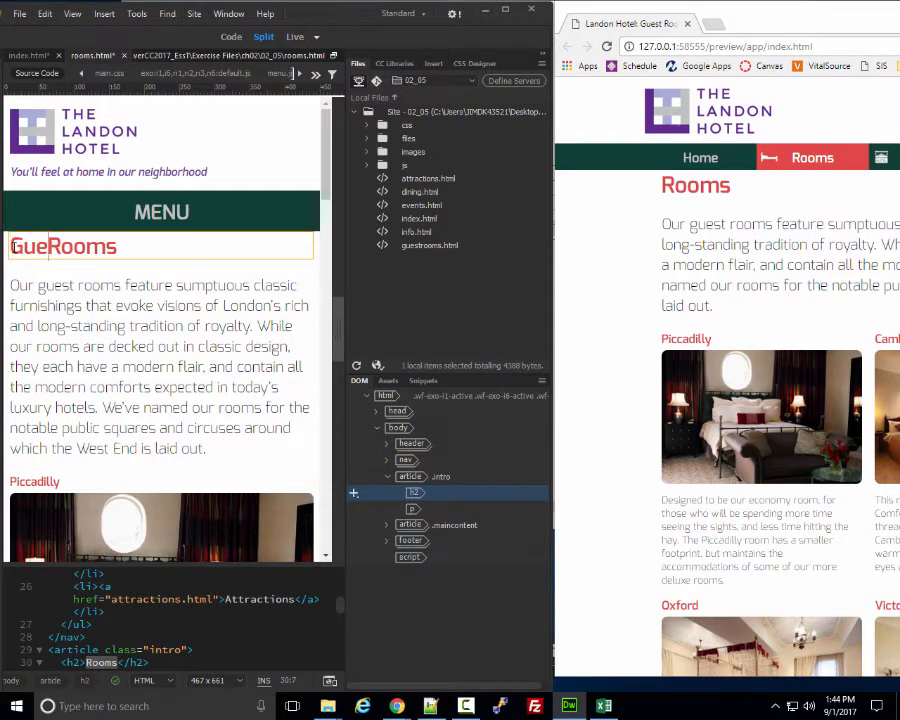
click(167, 345)
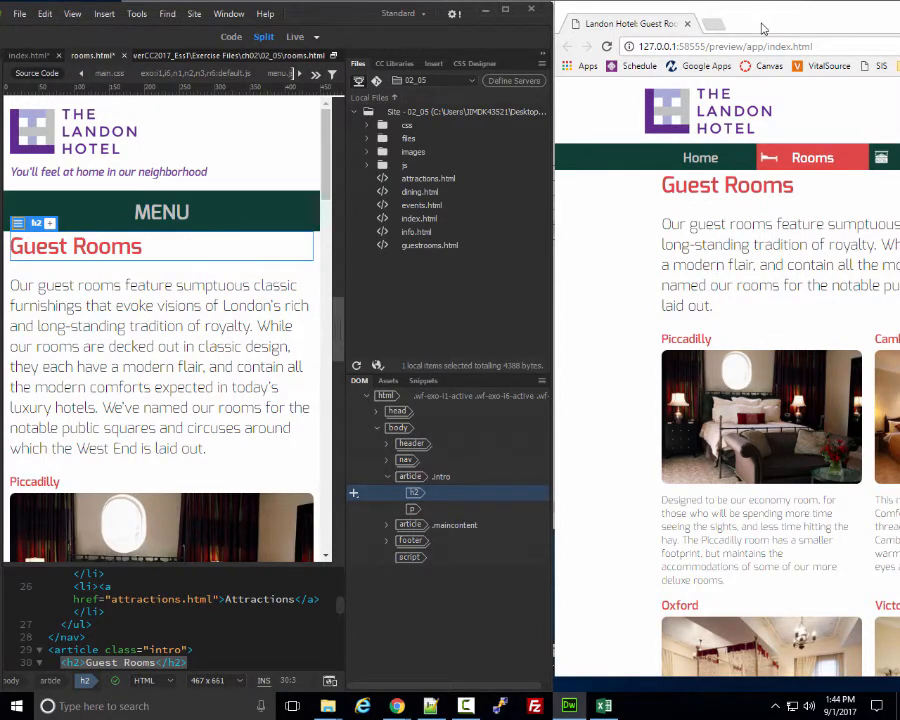
drag(745, 20, 899, 22)
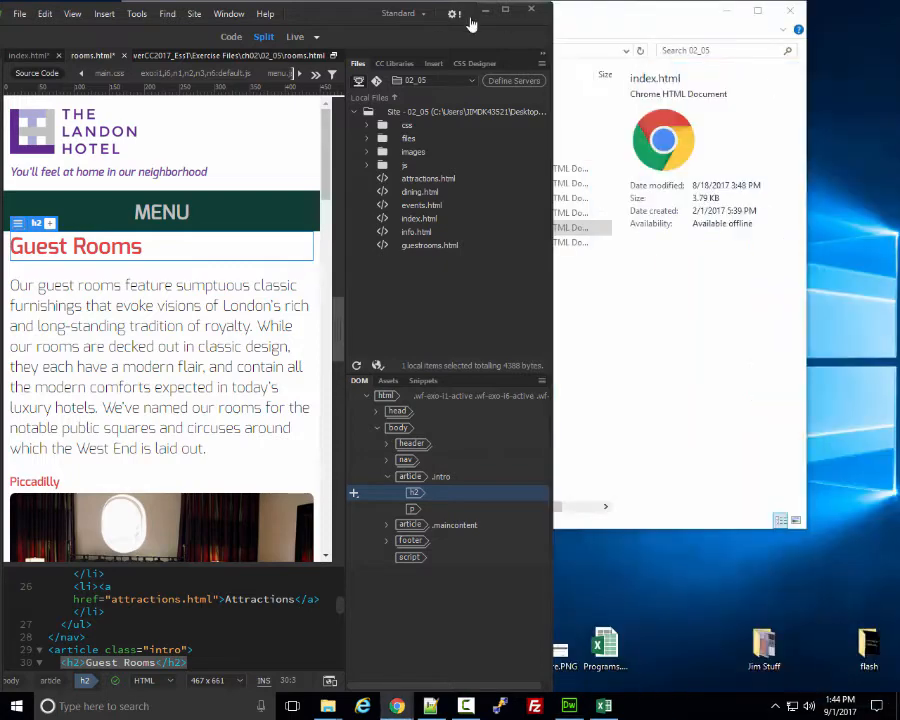
click(506, 10)
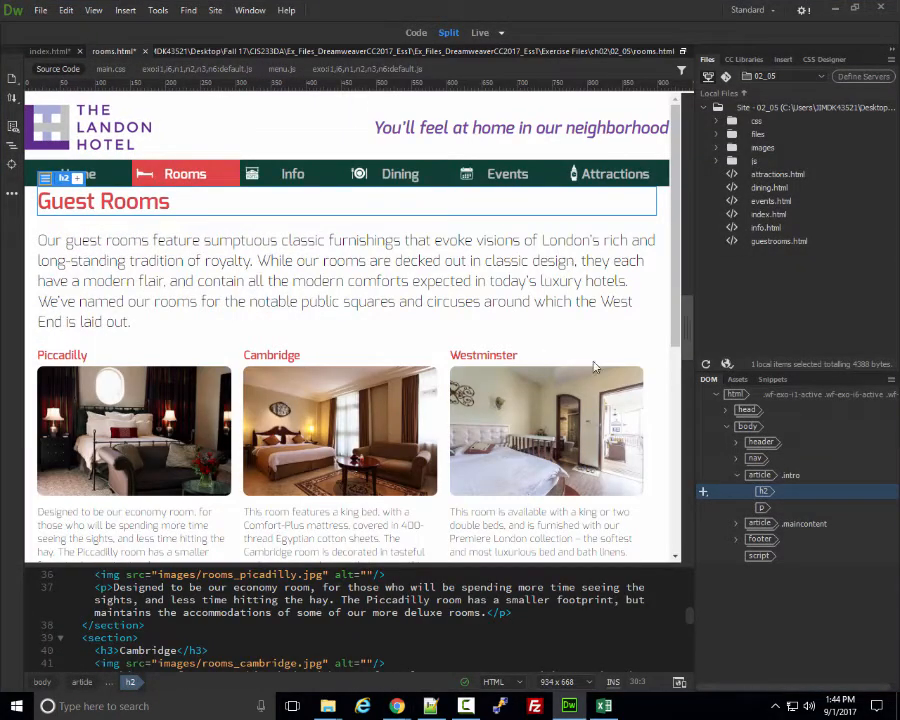
click(678, 686)
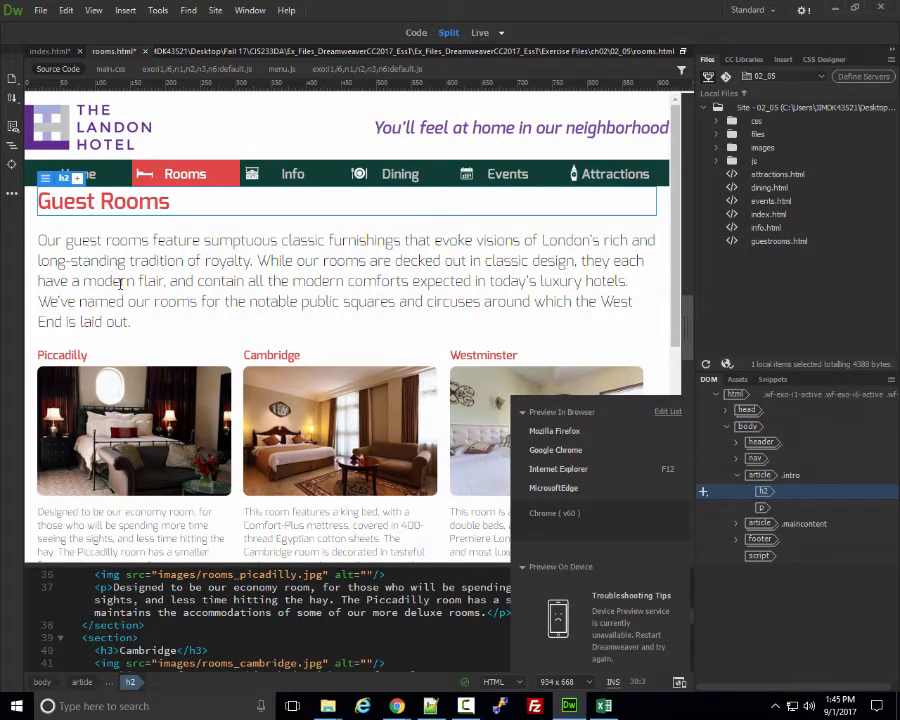
click(418, 283)
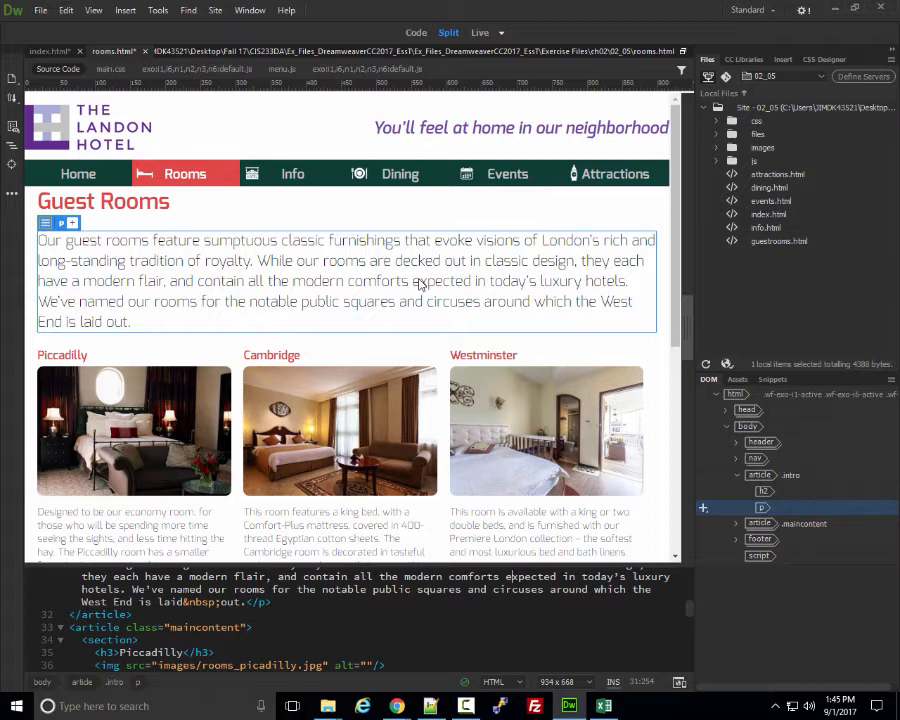
click(446, 223)
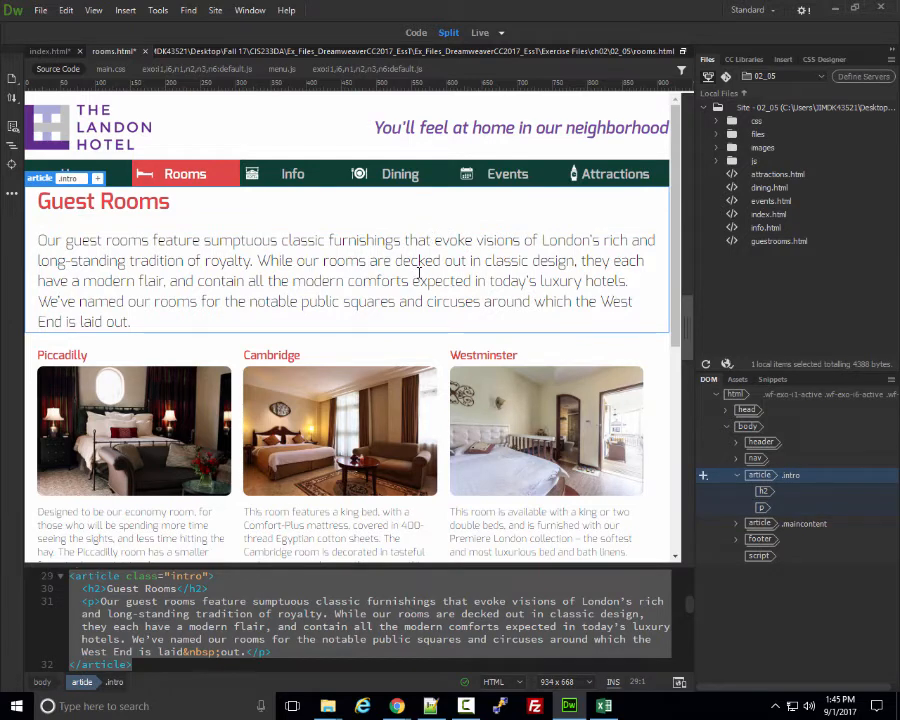
Close rooms.html and index.html without saving their changes.
click(146, 51)
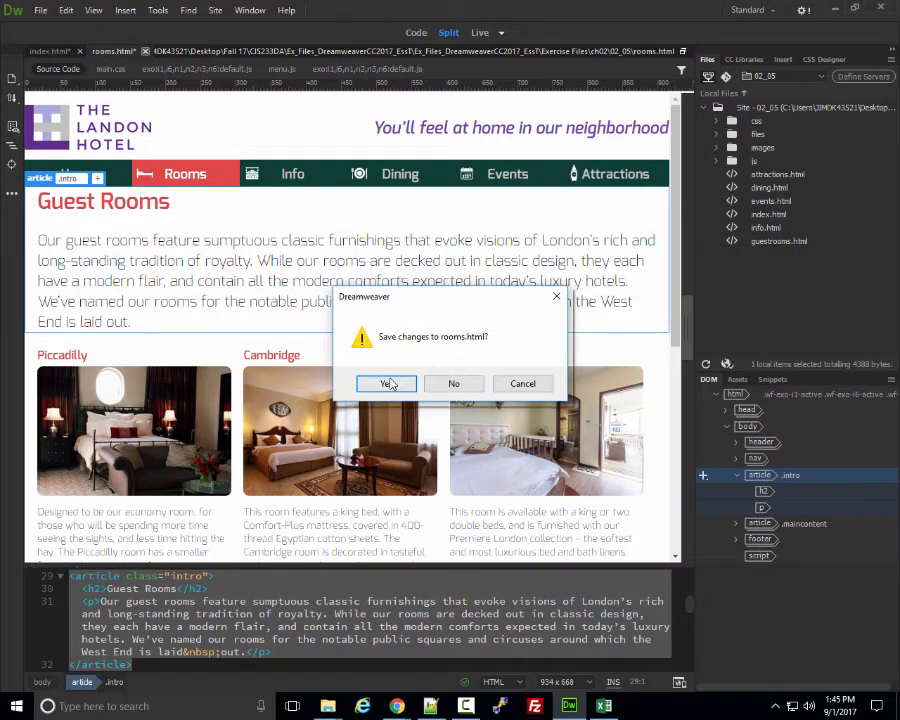
click(454, 383)
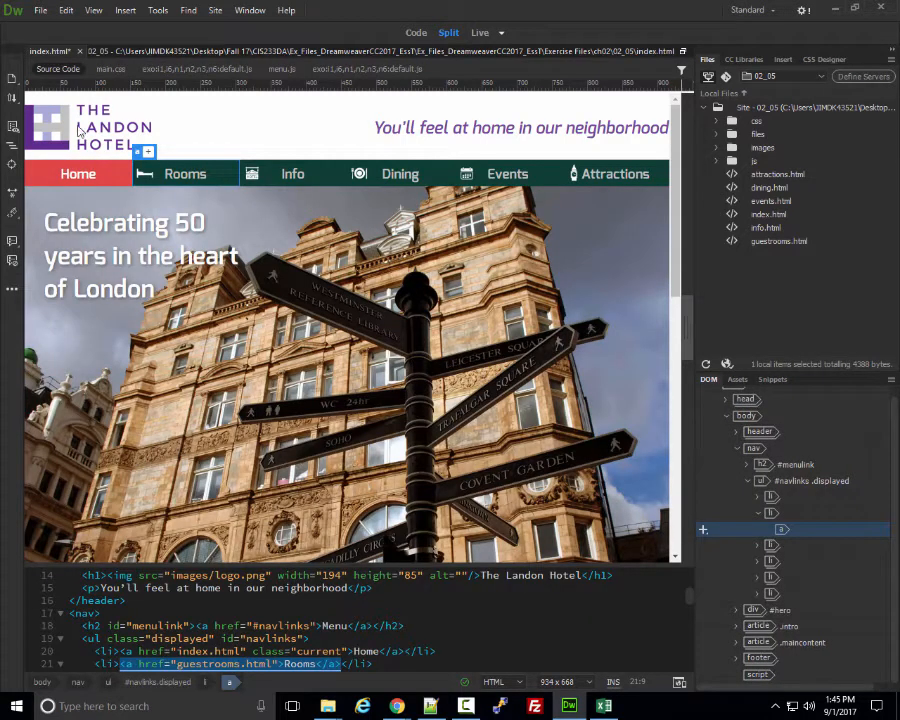
click(76, 51)
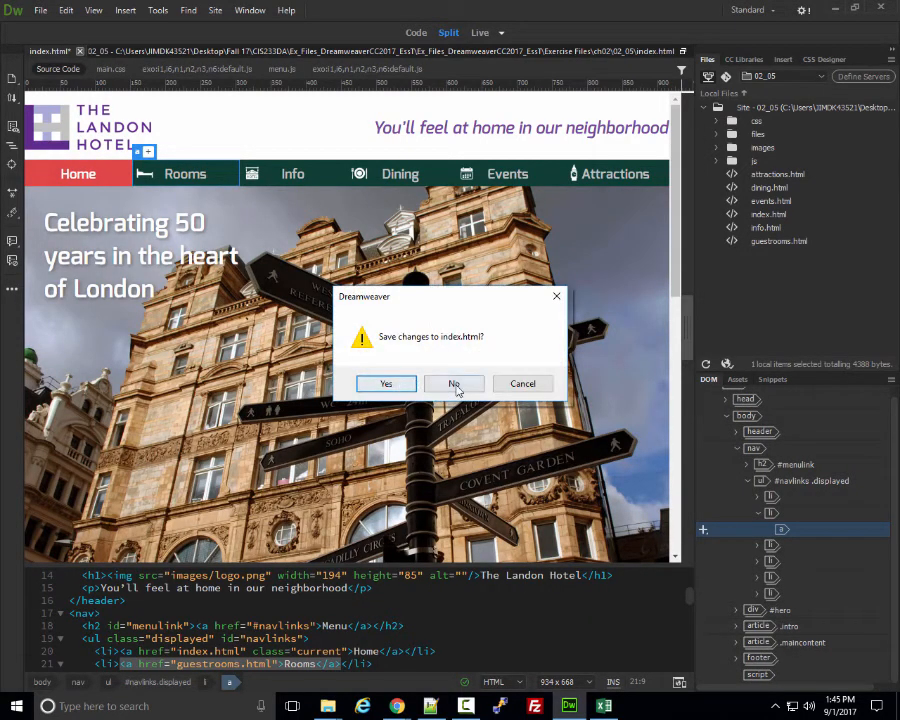
click(455, 384)
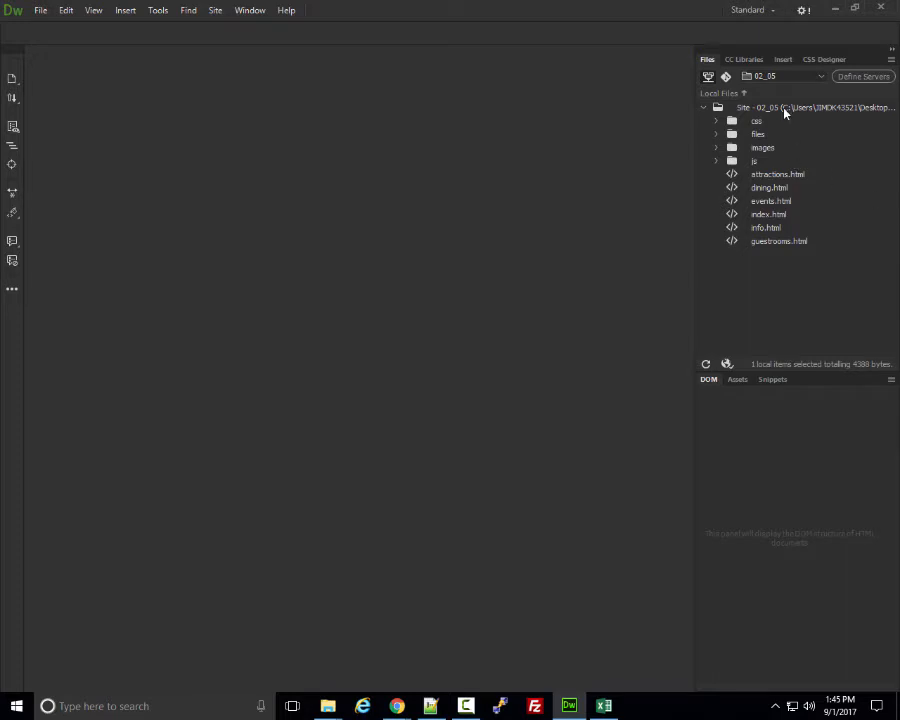
Dismiss the Site Setup dialog unchanged, then show the Files panel's list of sites and drives.
click(868, 78)
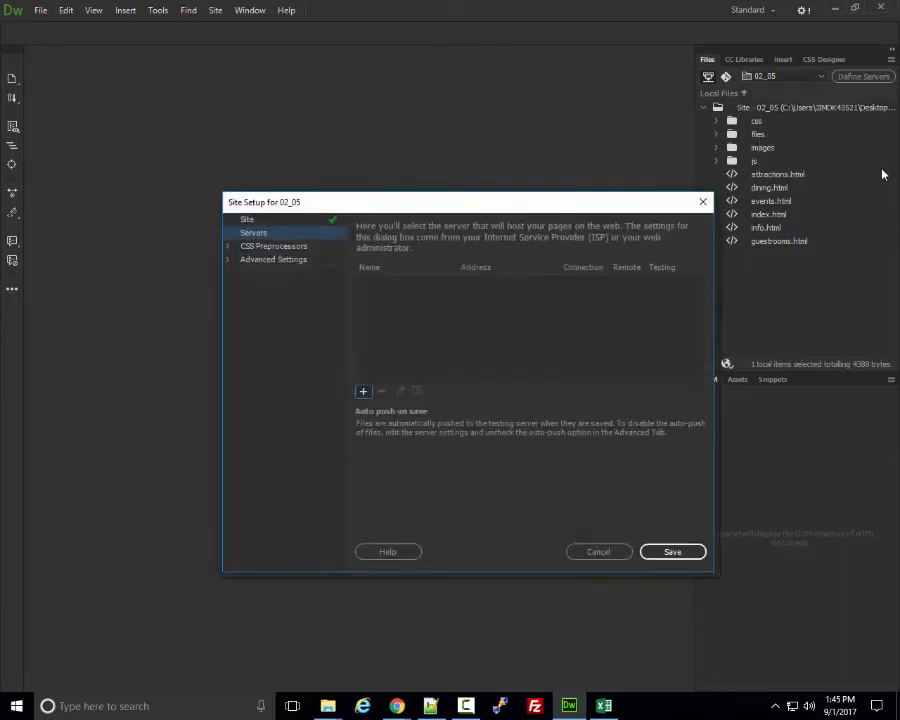
drag(502, 203, 436, 163)
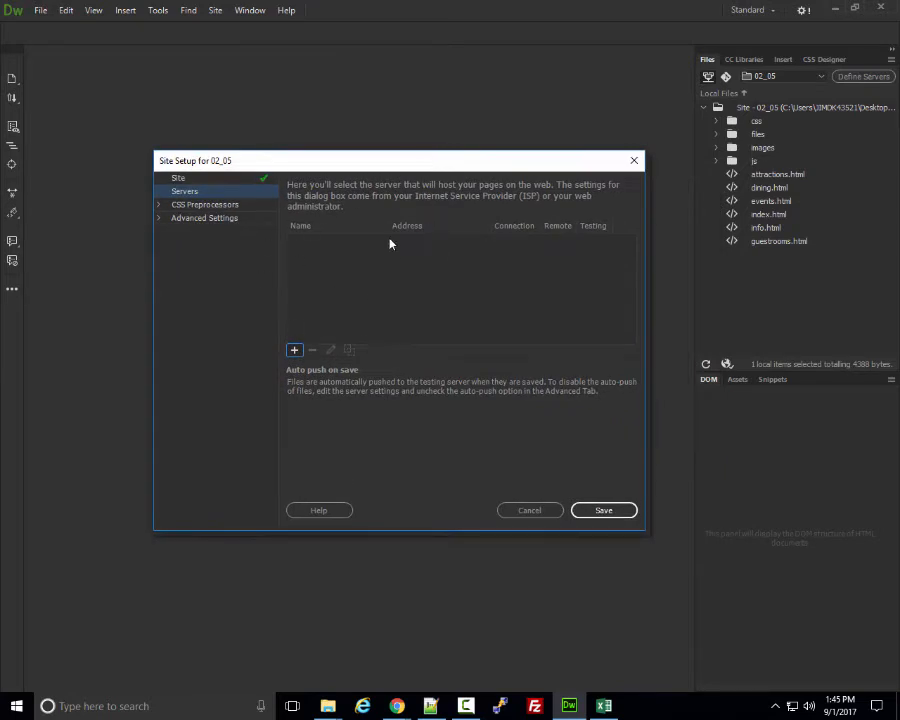
click(534, 511)
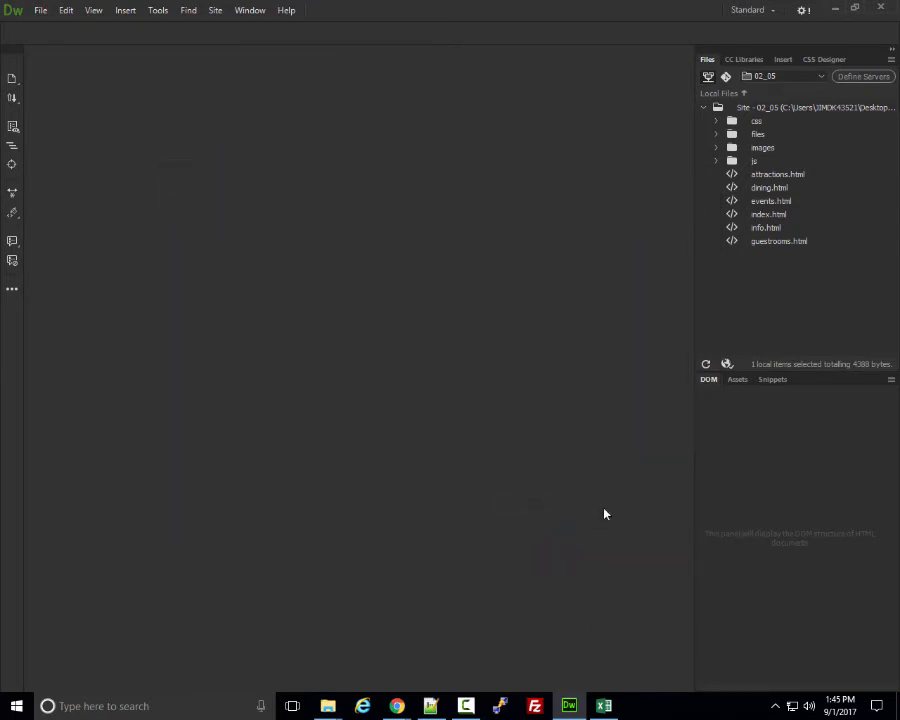
click(821, 76)
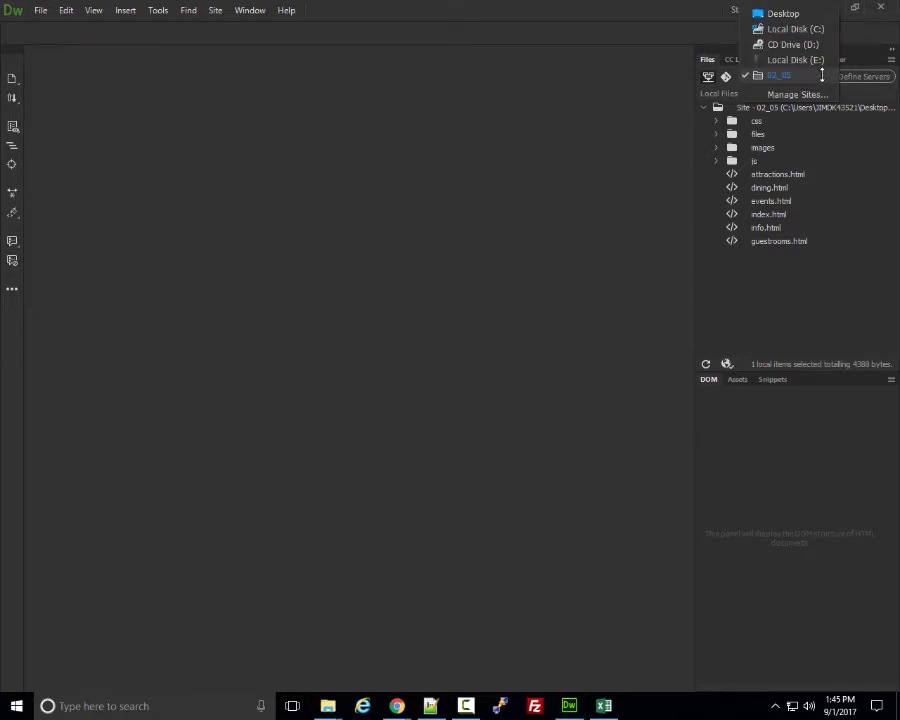
click(848, 149)
click(819, 76)
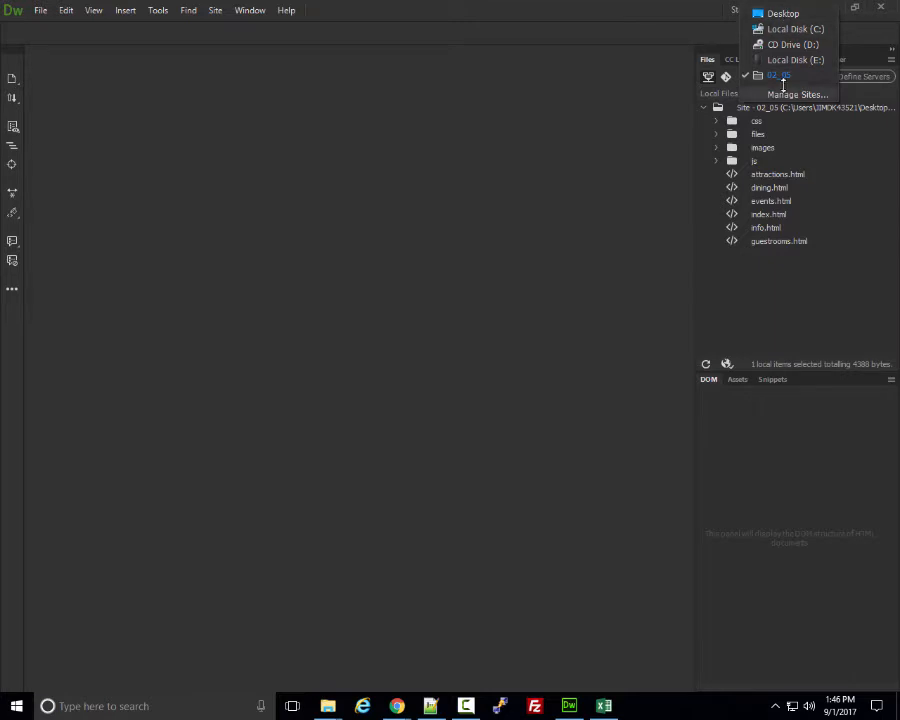
Open Site Setup for 02_05, go to Servers, and add a new server (Unnamed Server 2).
double_click(779, 78)
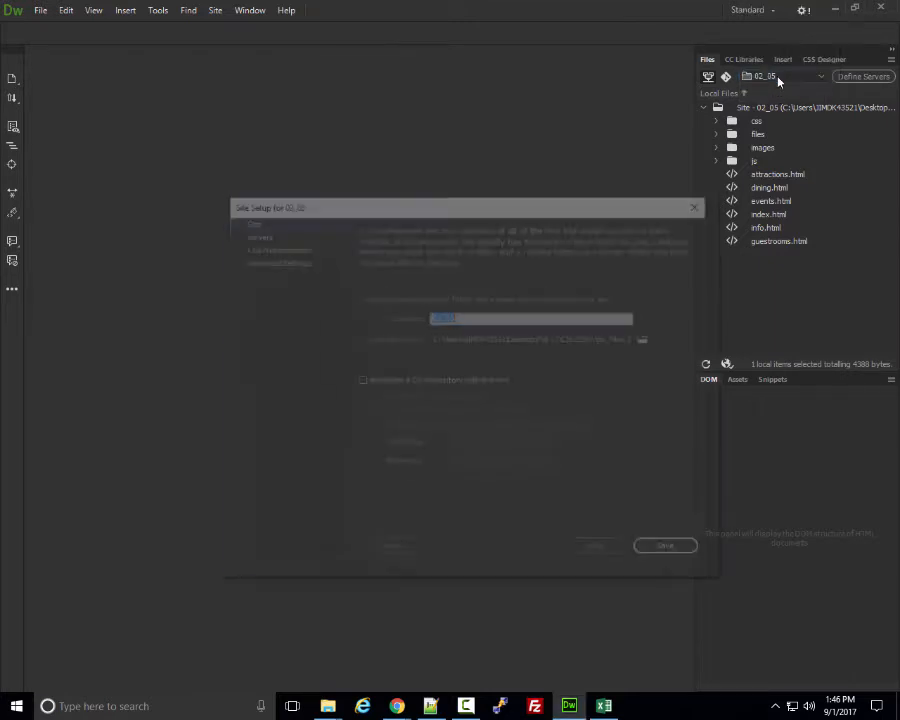
drag(636, 200, 577, 151)
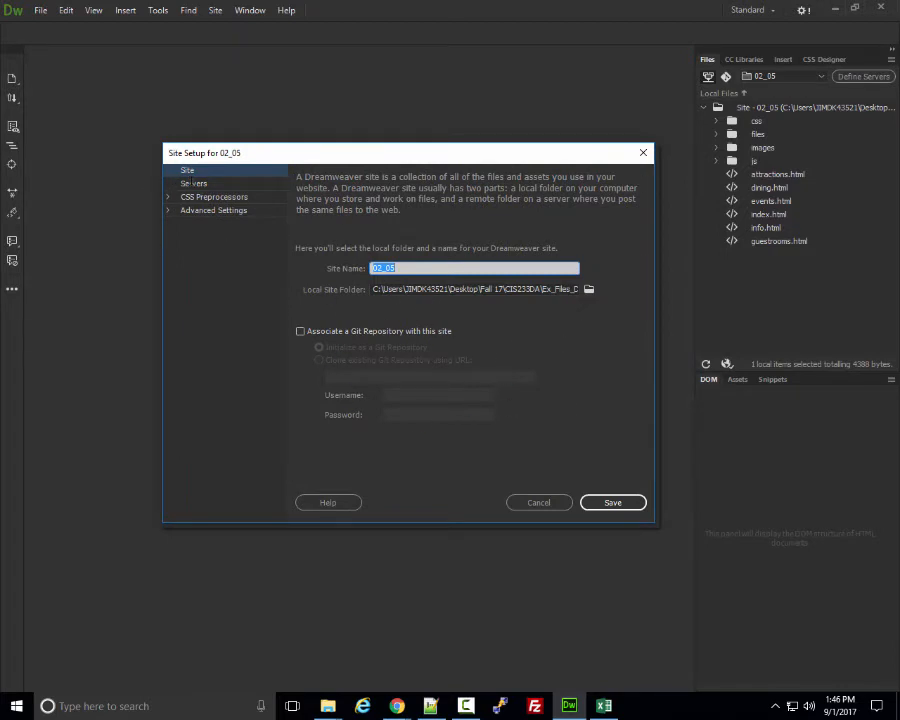
click(192, 183)
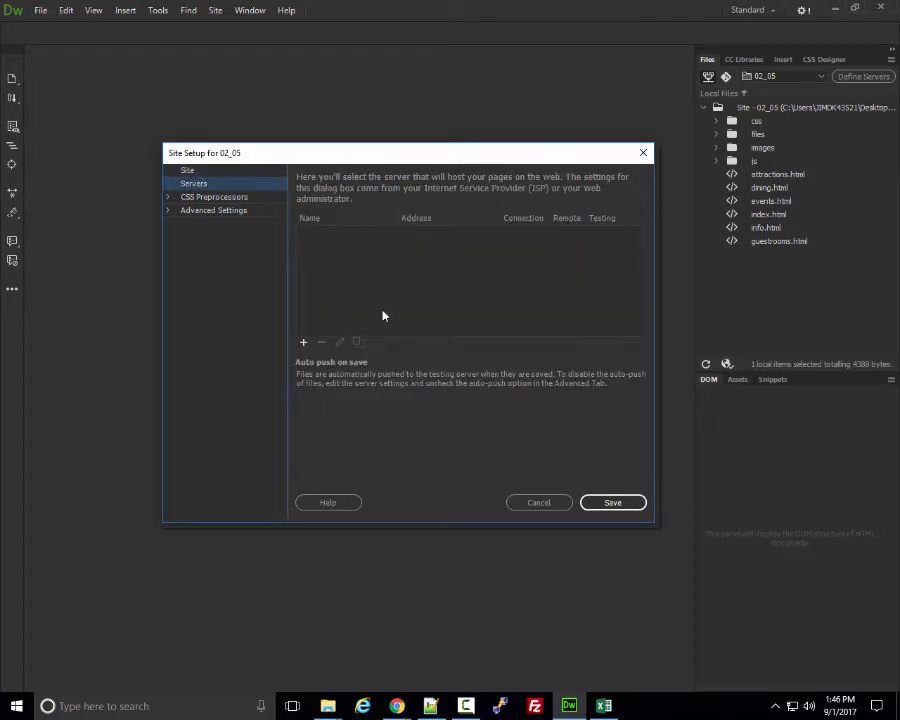
drag(477, 156, 464, 97)
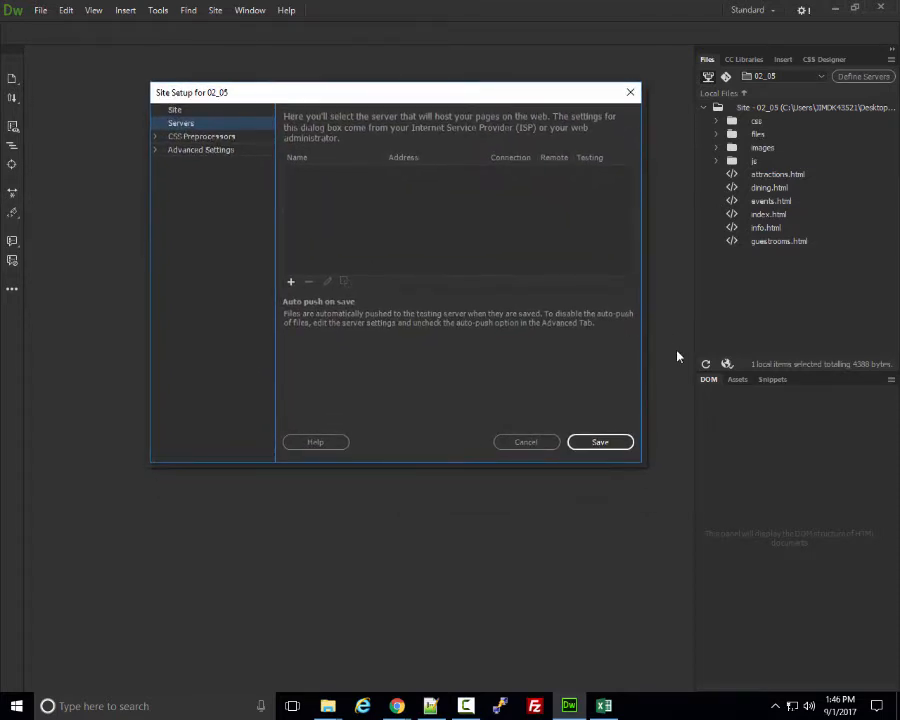
click(291, 284)
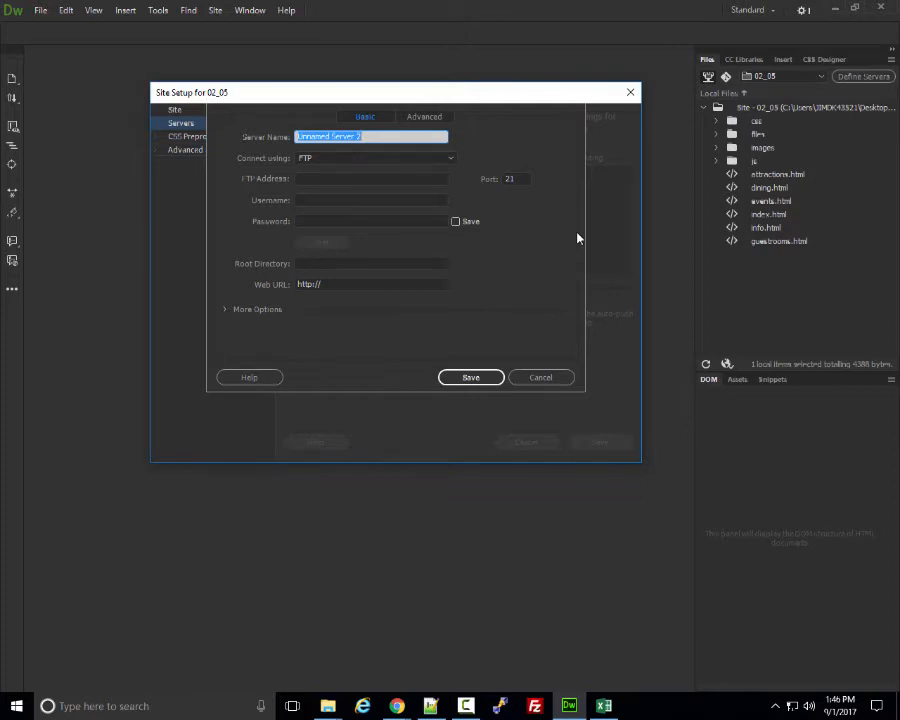
Name the new server 'Cisco' and choose SFTP as its connection type.
text(Cisco)
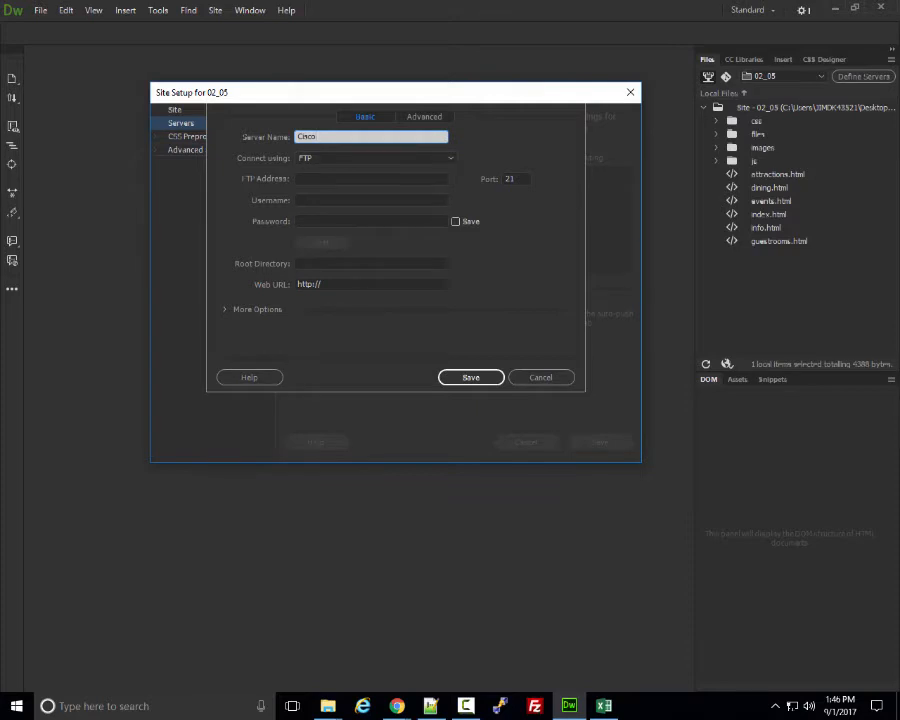
click(440, 158)
key(Down)
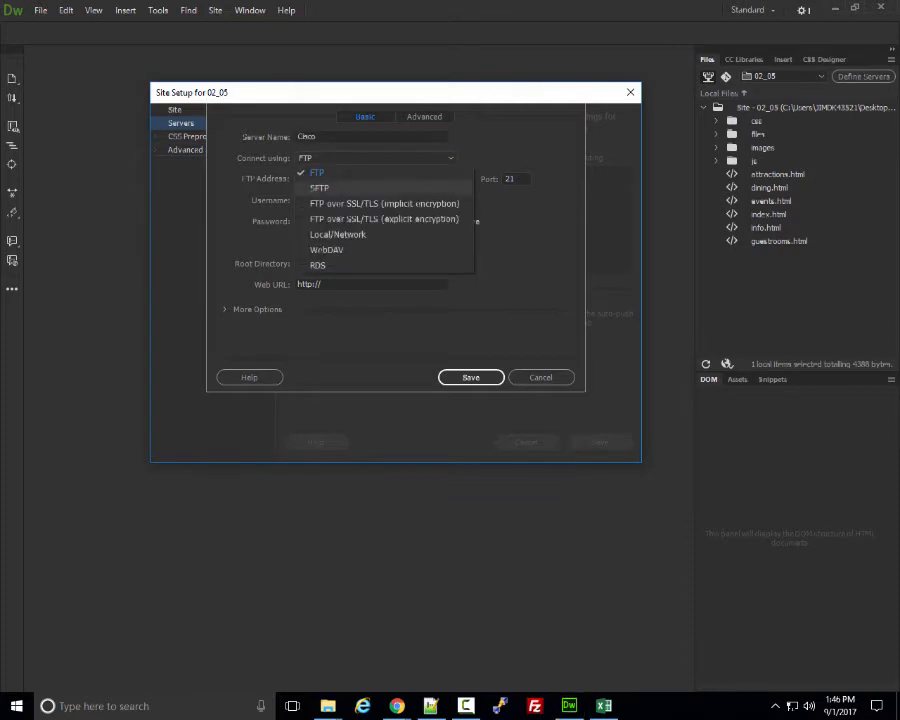
key(Return)
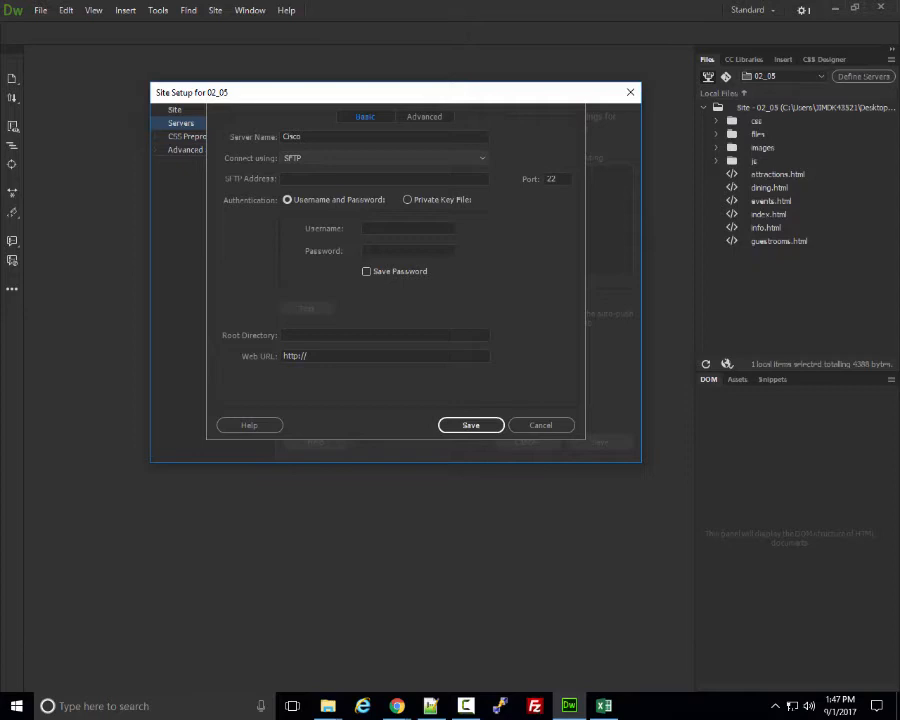
Enter cisco.estrellamountain.edu as the SFTP address, auto-filling the Web URL.
click(384, 178)
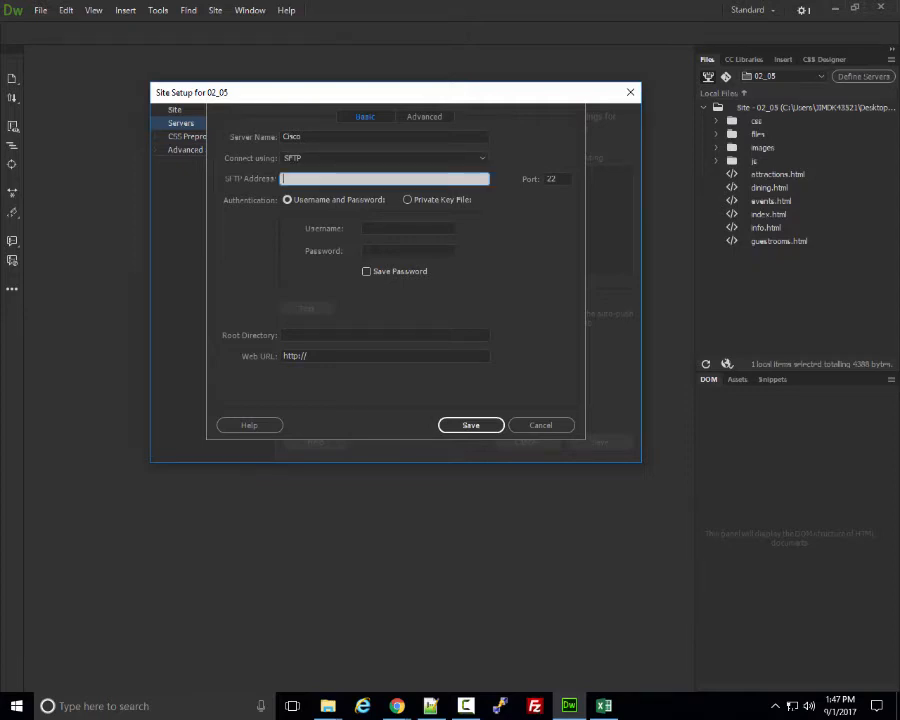
text(cisco.ea)
text(trellamo)
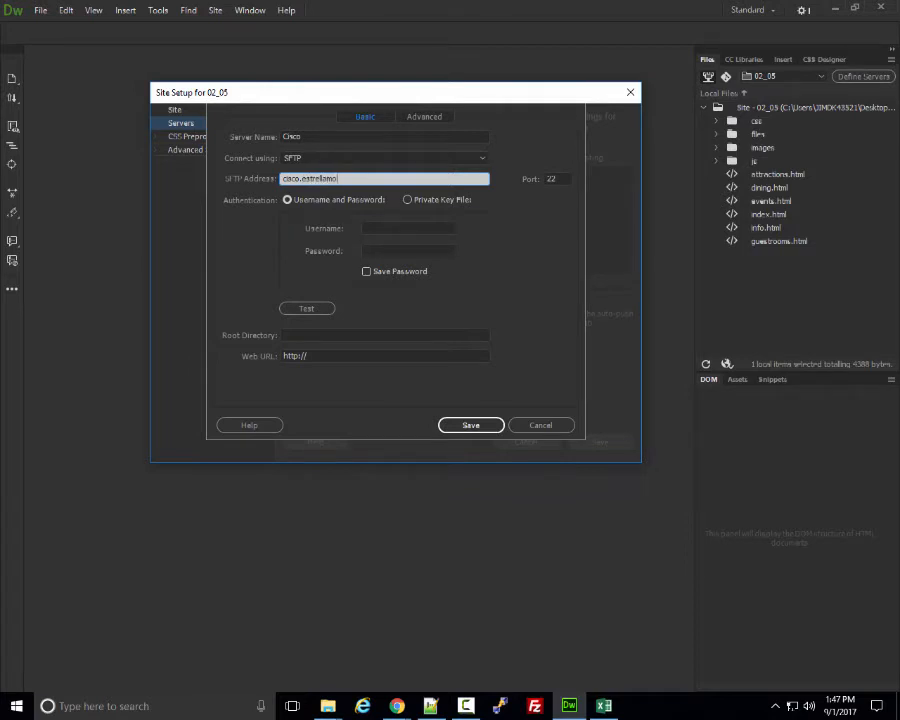
text(untain.edu)
click(386, 228)
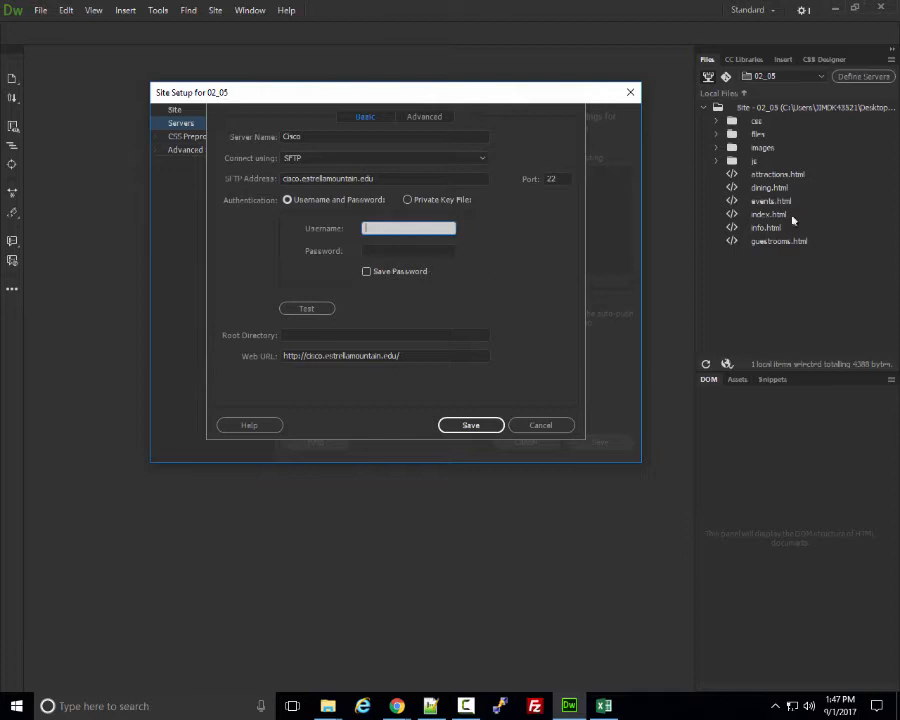
key(alt+Tab)
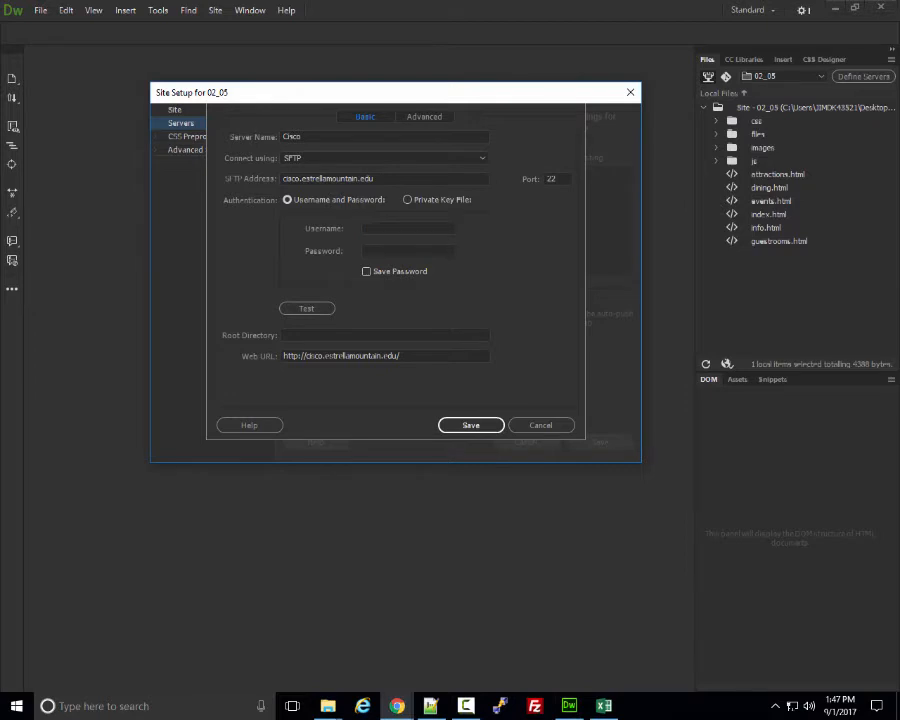
key(alt+Tab)
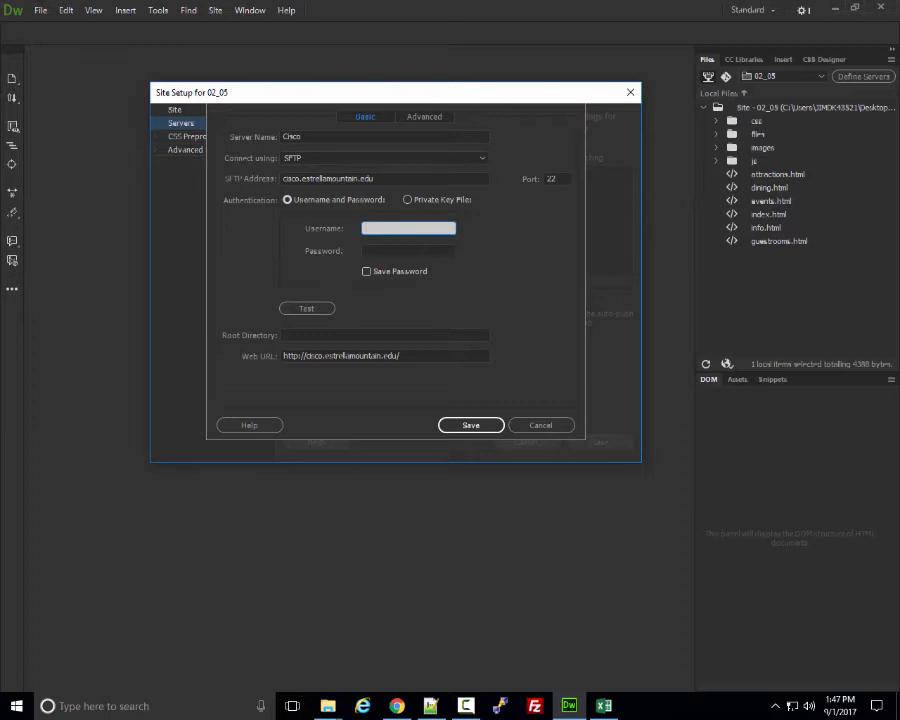
Enter the account username and password for Cisco, with Save Password checked.
text(jimf172017dw)
key(Tab)
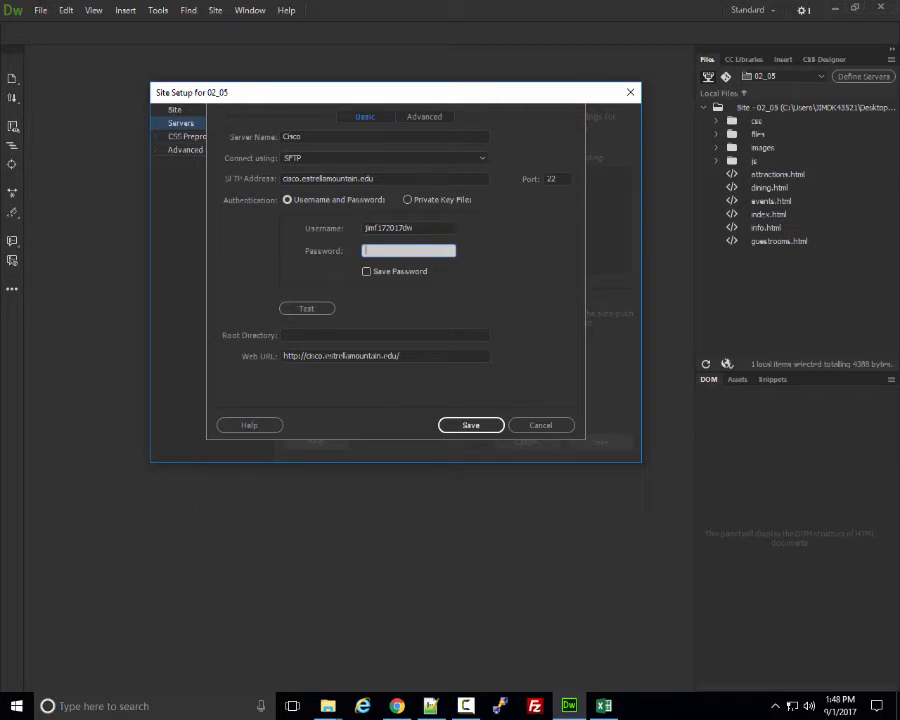
text(••••••••••)
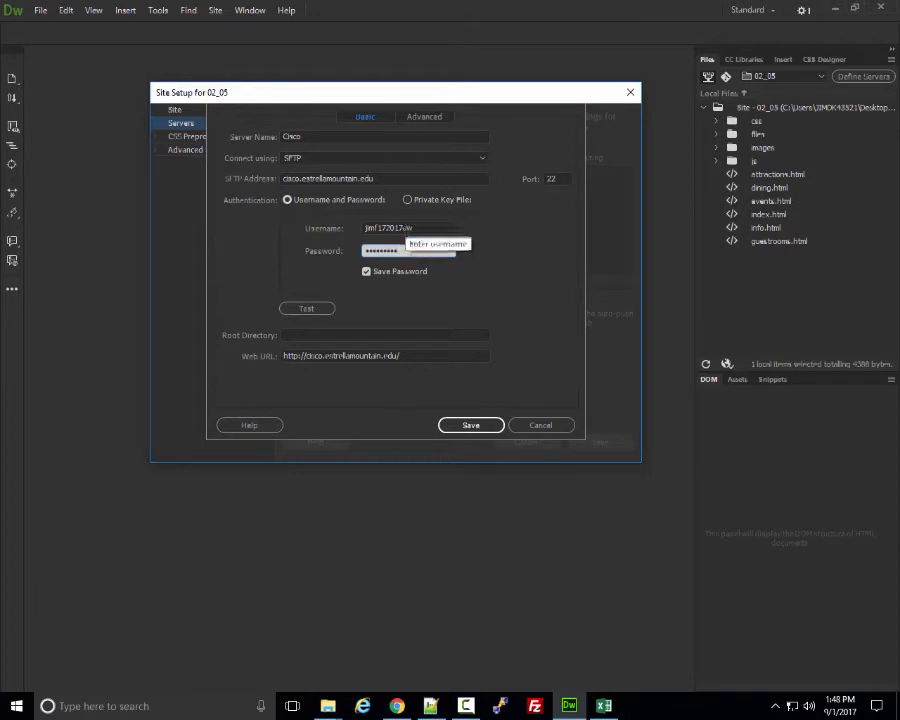
click(430, 251)
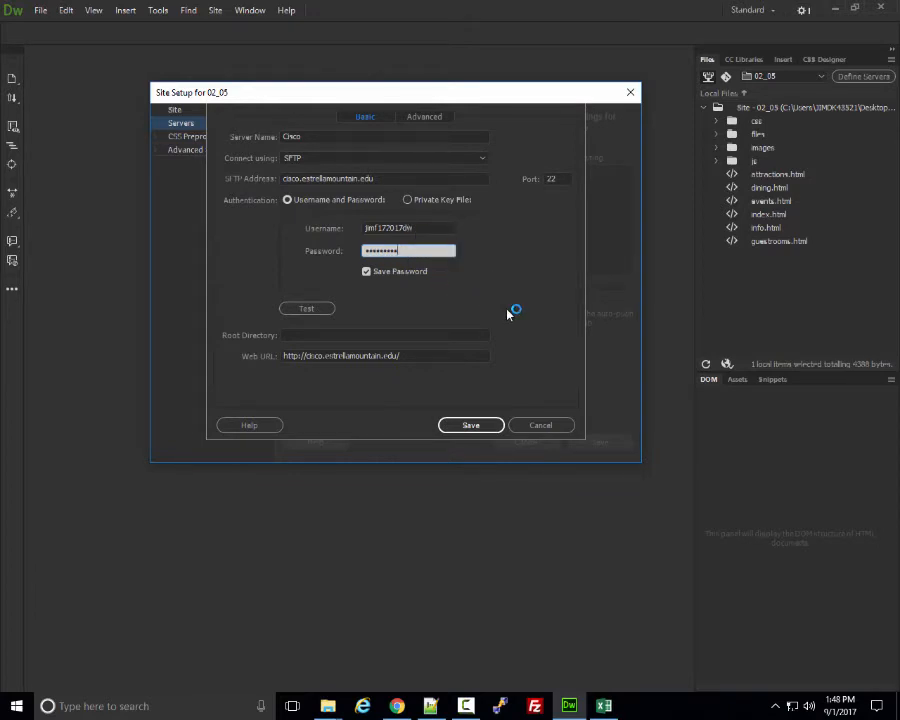
Test the Cisco server connection and dismiss the success message.
click(300, 309)
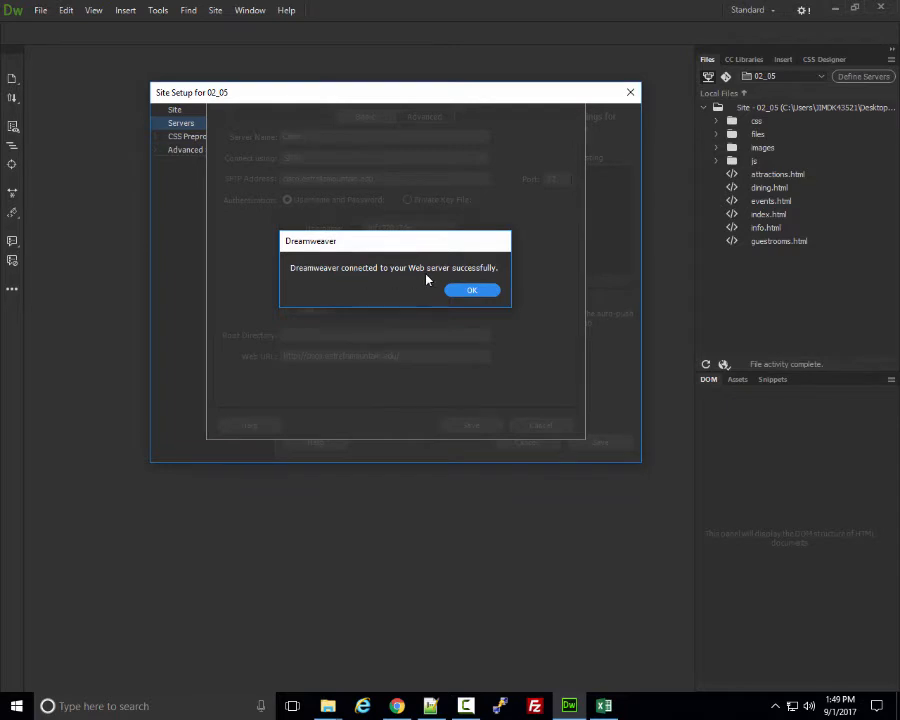
click(486, 291)
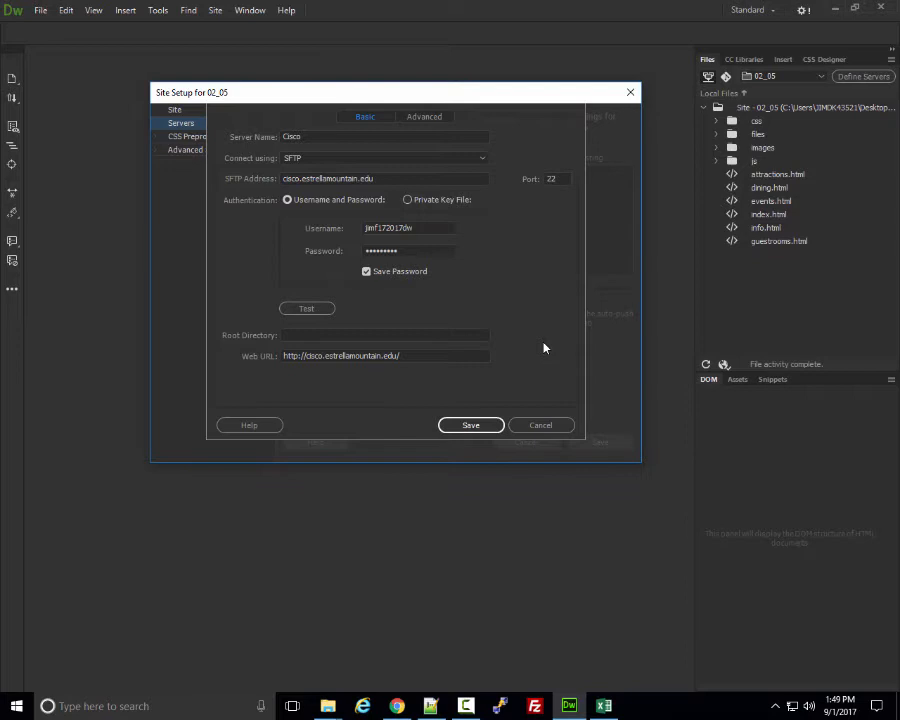
Set root directory public_html, change the Web URL to the account's home path, and save.
click(446, 335)
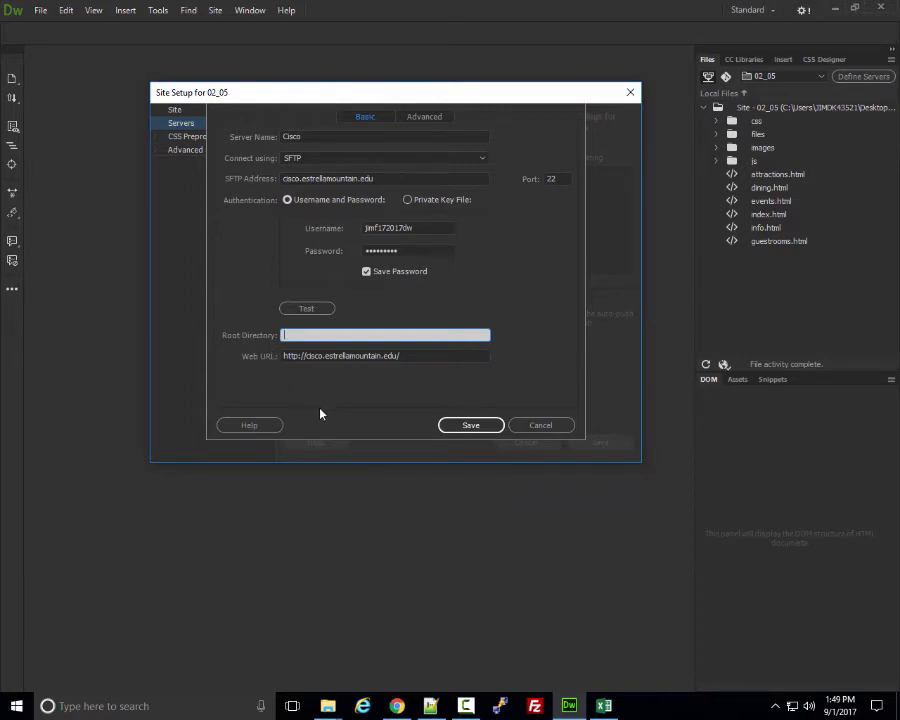
text(public_html)
key(Tab)
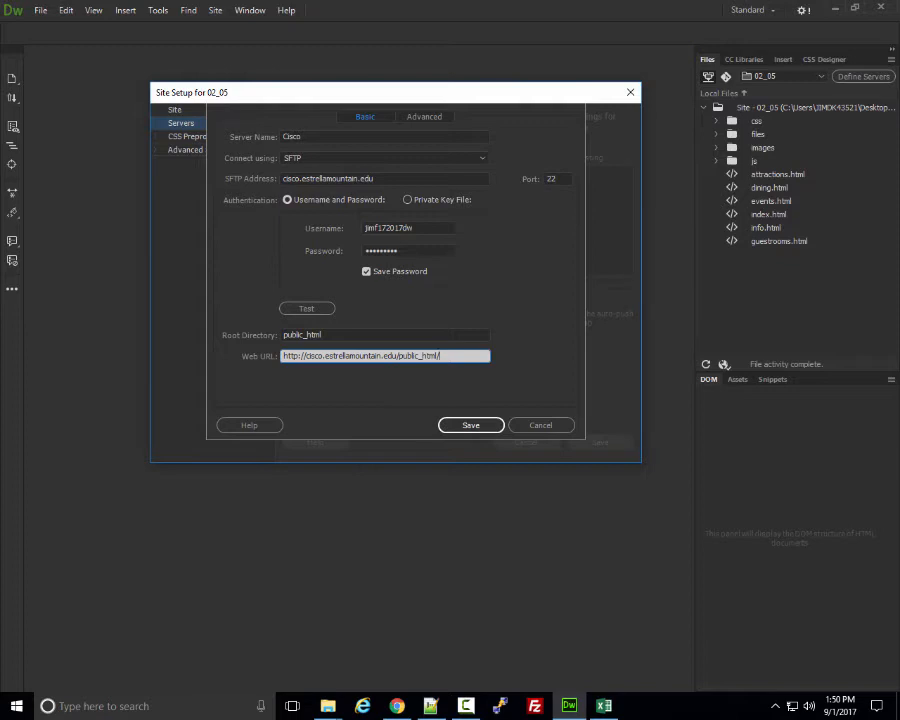
key(BackSpace)
key(BackSpace)
key(BackSpace)
key(BackSpace)
key(BackSpace)
key(BackSpace)
key(BackSpace)
key(BackSpace)
text(~jimf172017)
key(Return)
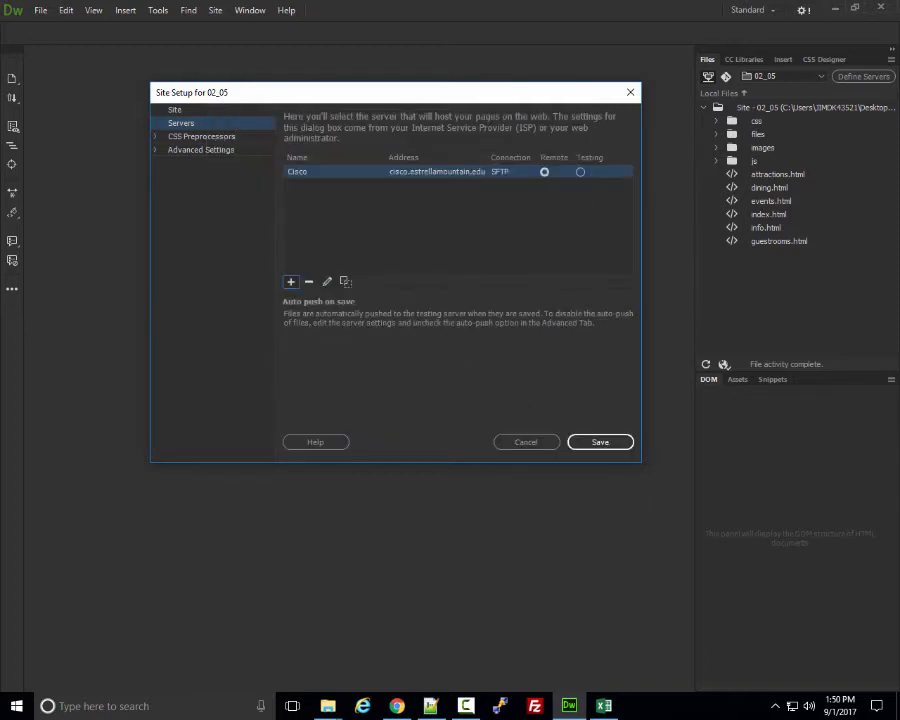
Save the 02_05 Site Setup and acknowledge the cache rebuild notice.
key(Return)
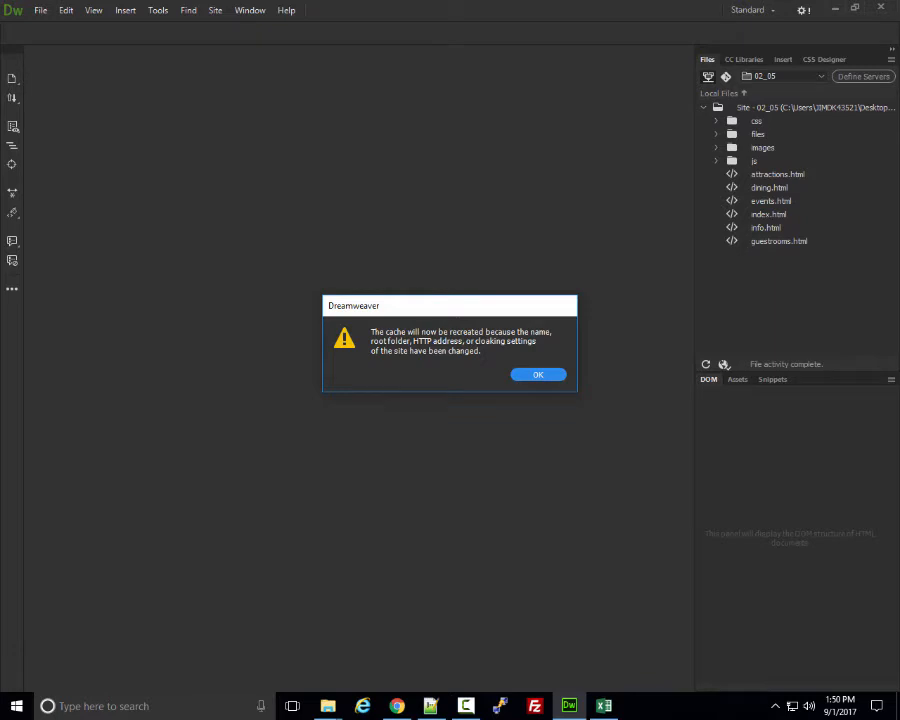
key(Return)
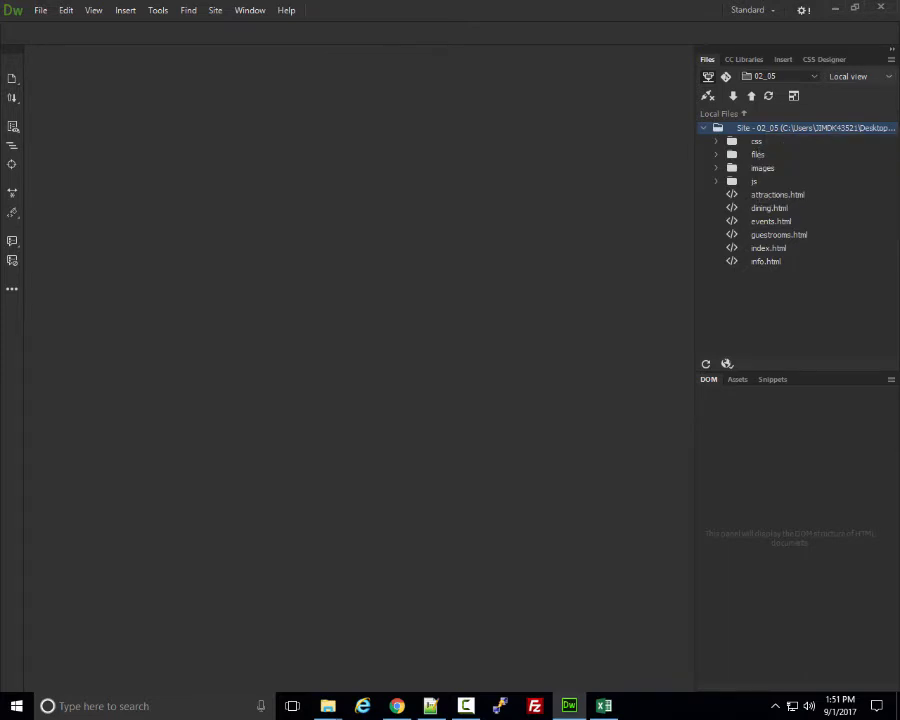
Switch the Files panel to Remote server view to list final and index.html.
click(848, 76)
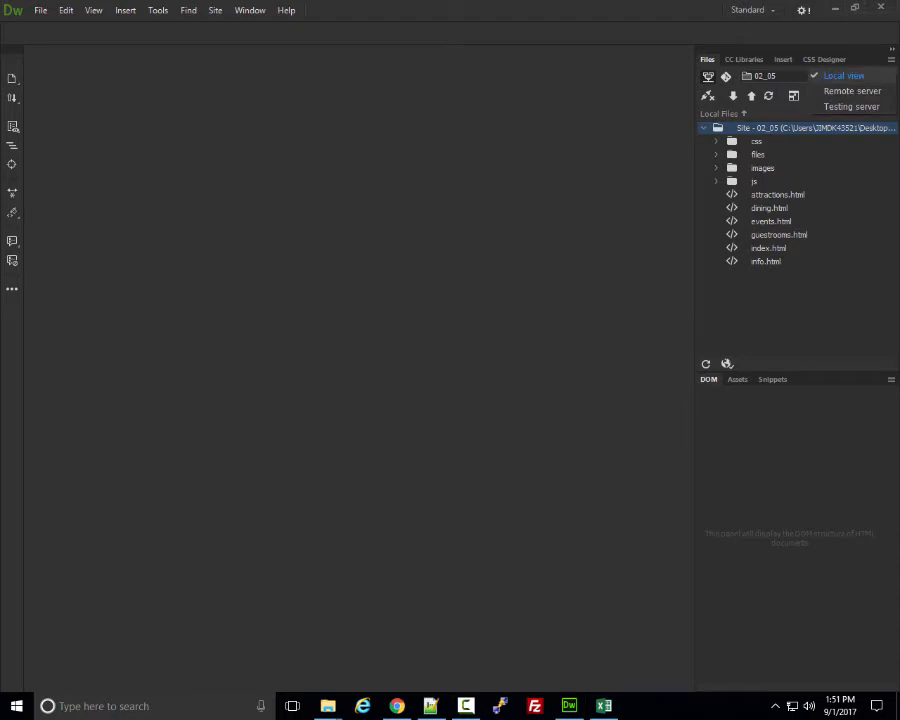
click(852, 91)
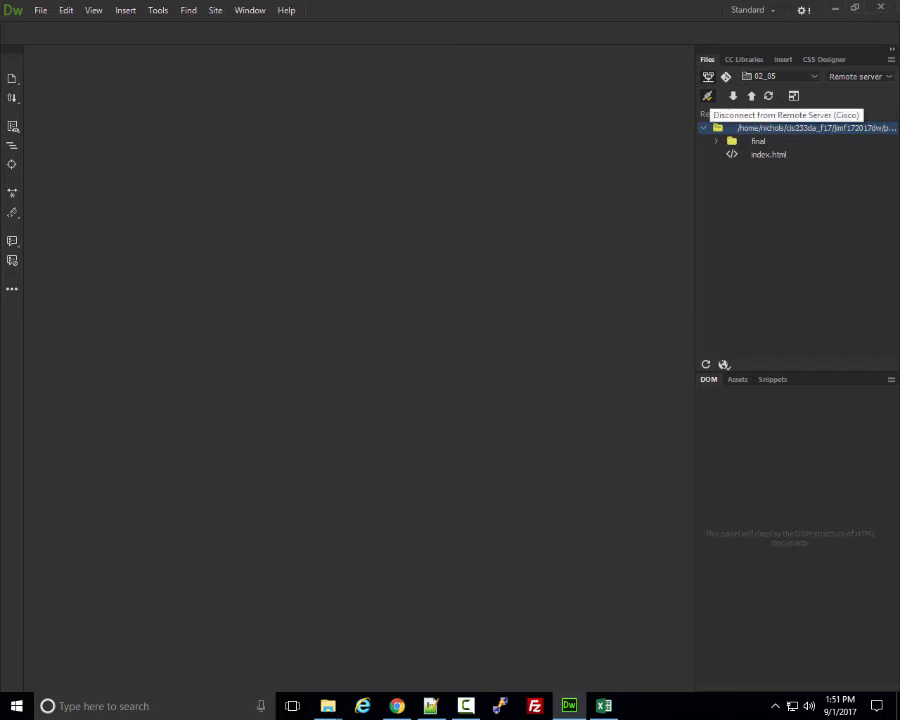
Return the Files panel to Local view and expand it to show remote and local files together.
click(856, 76)
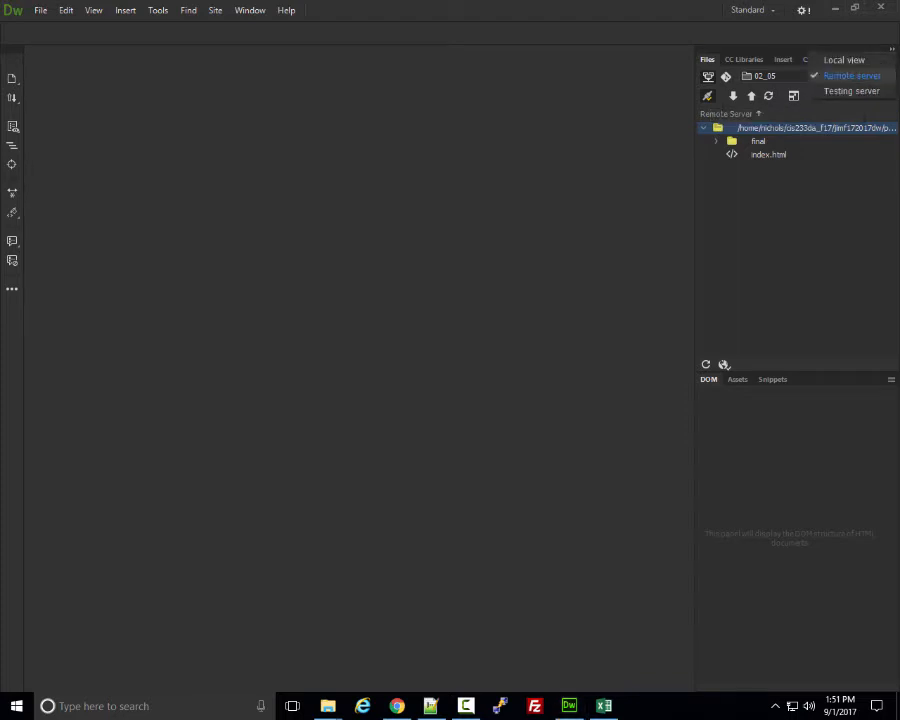
click(852, 91)
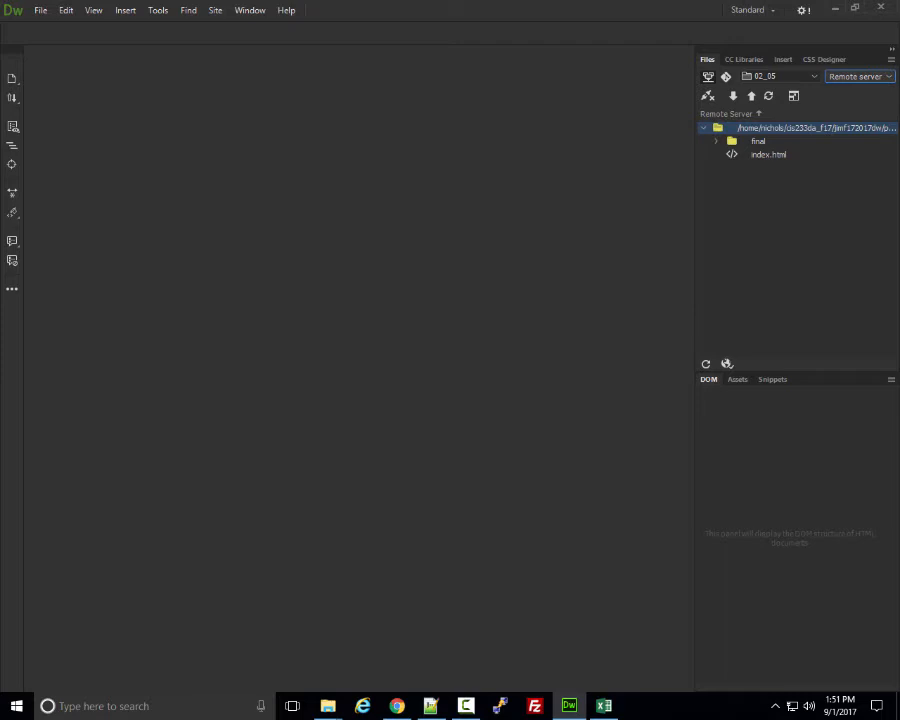
click(858, 76)
click(845, 59)
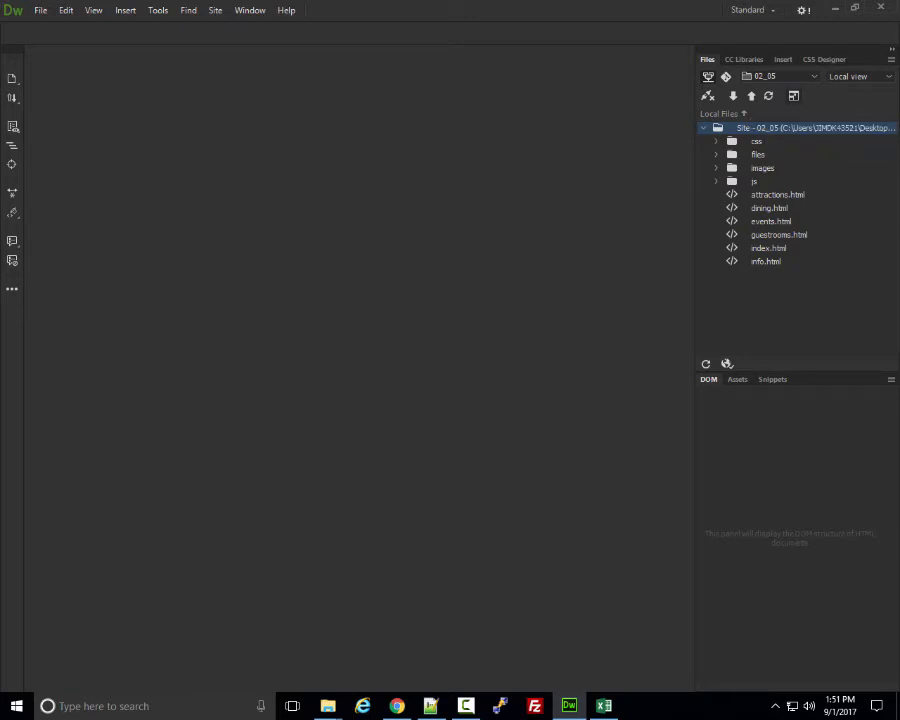
click(744, 114)
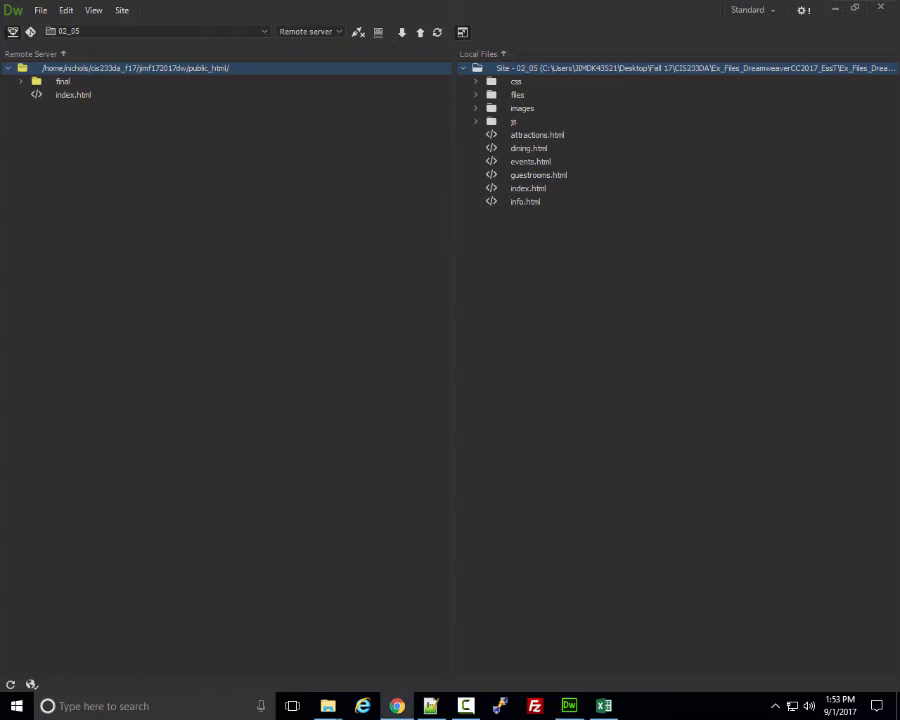
Load the cisco.estrellamountain.edu student web space in Chrome, see UNDER CONSTRUCTION, and return to Dreamweaver.
click(397, 706)
drag(578, 170, 668, 38)
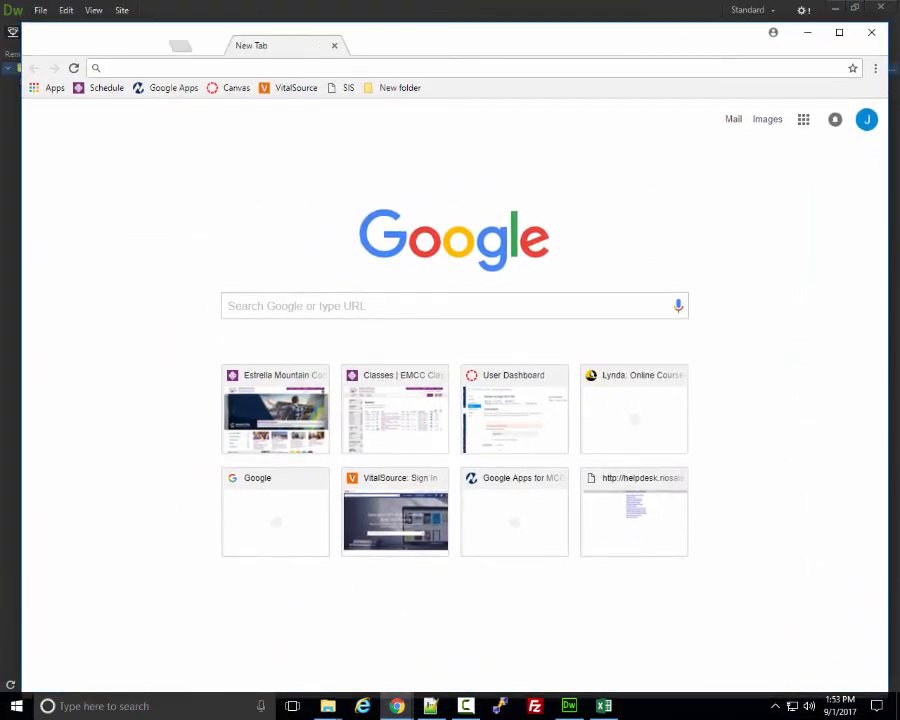
text(cisco.estrellamountain.edu/~jimf172017dw)
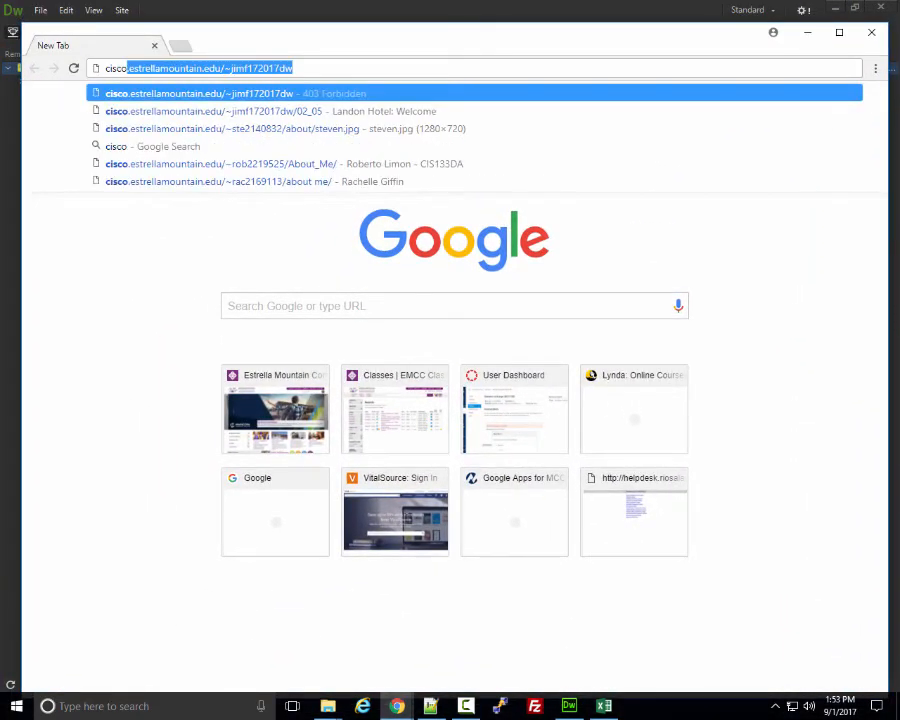
key(Right)
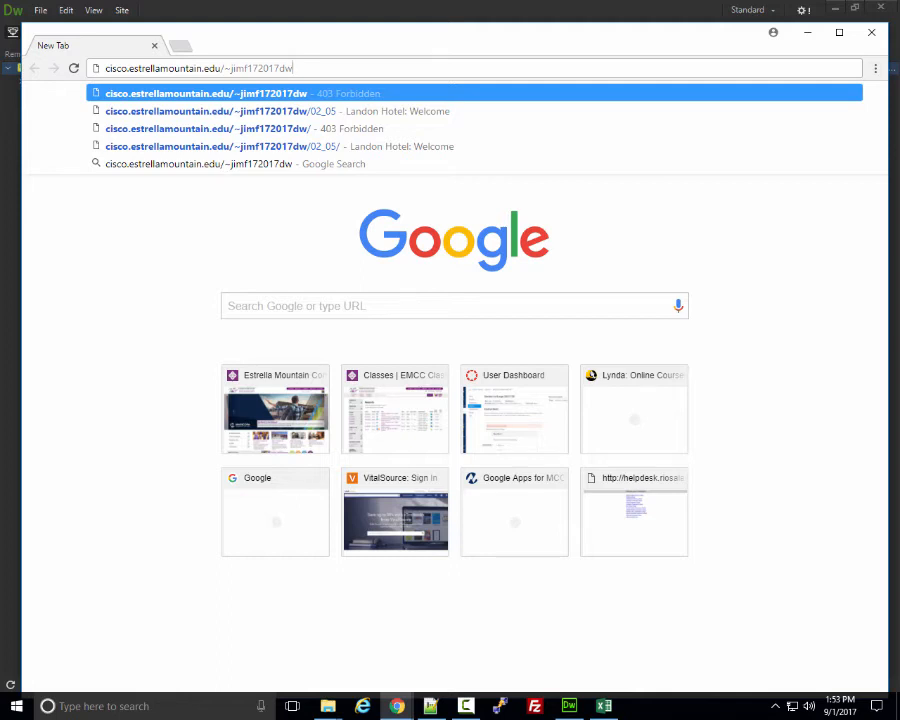
key(Return)
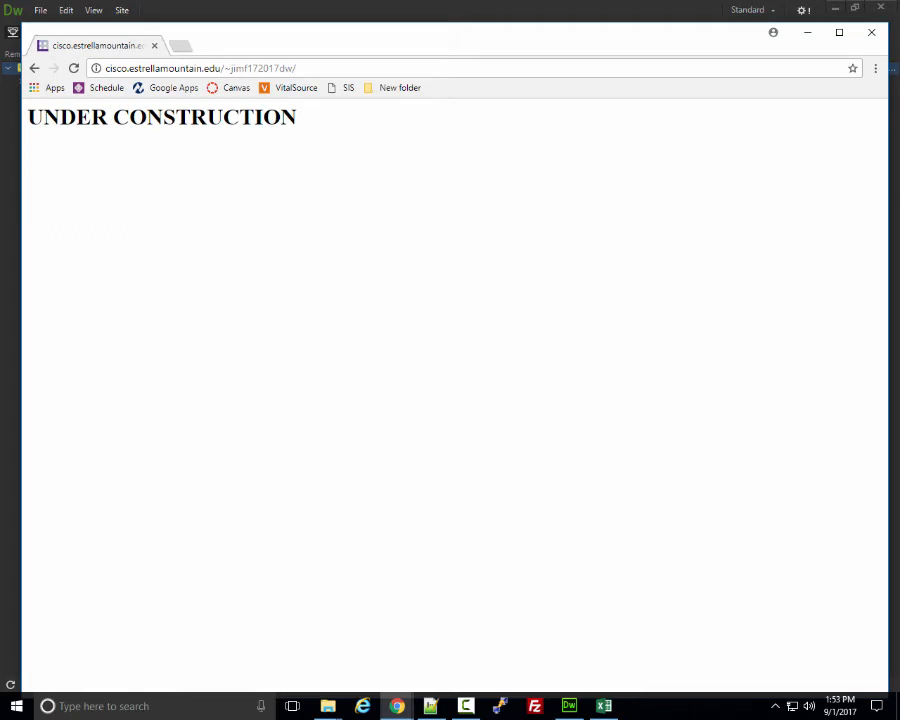
drag(243, 44, 450, 62)
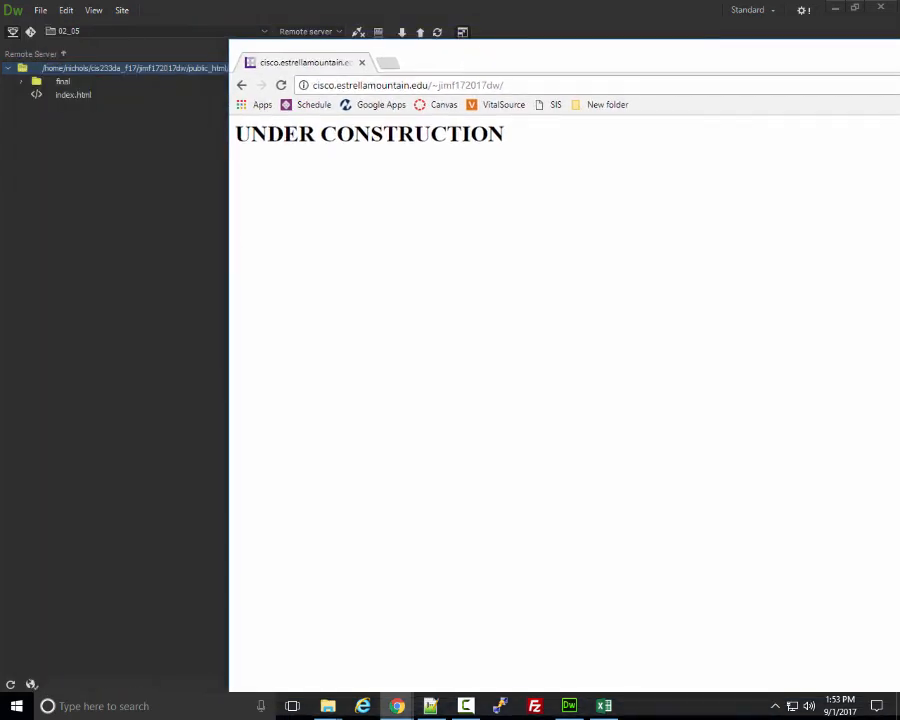
click(73, 95)
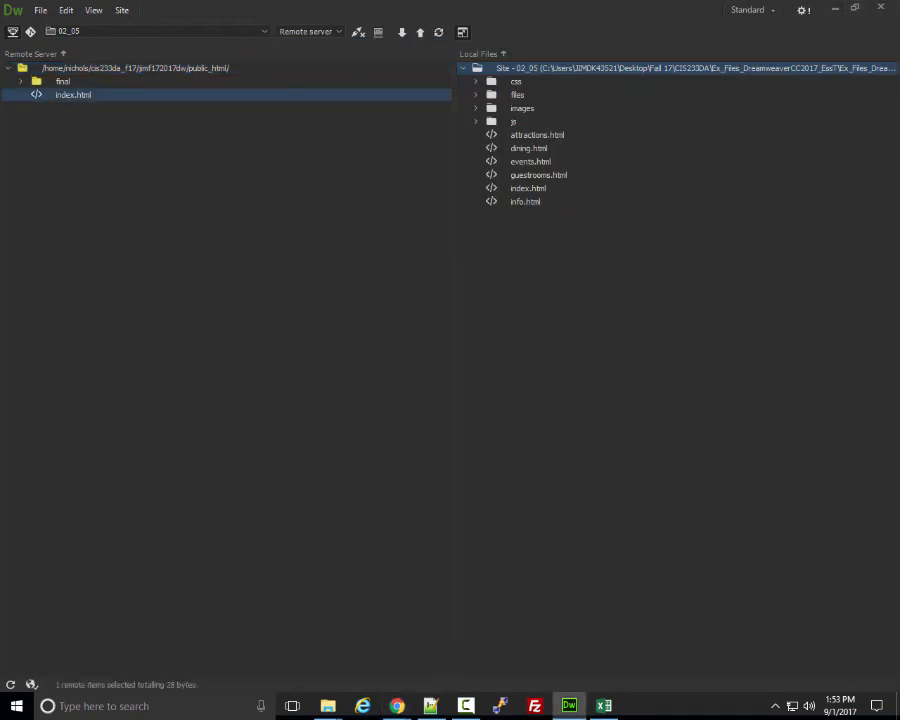
View the page source to confirm only an UNDER CONSTRUCTION heading, then close the Chrome window.
mouse_move(397, 705)
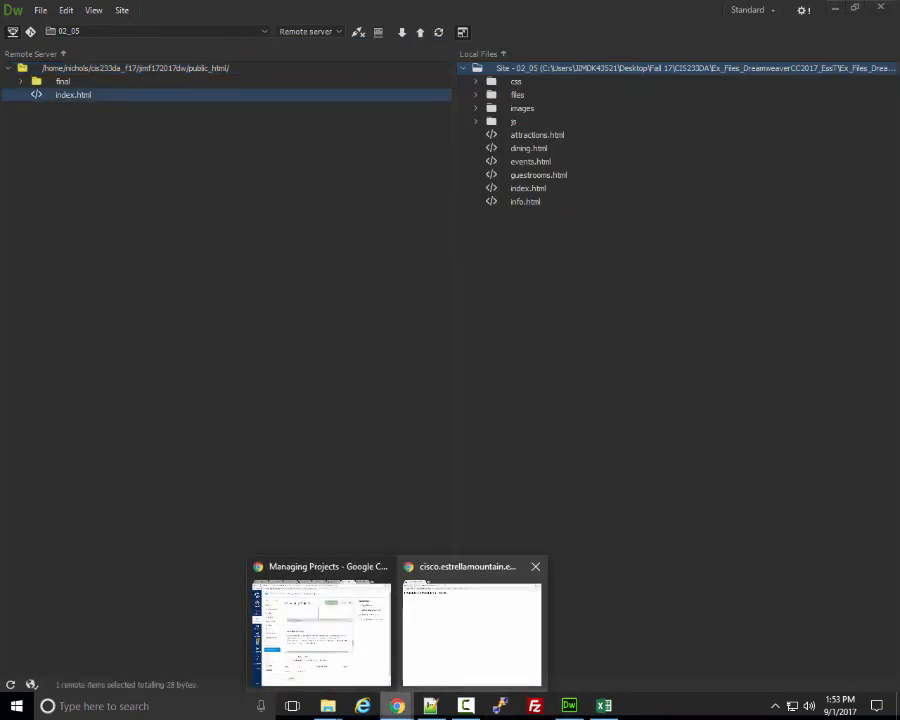
click(472, 623)
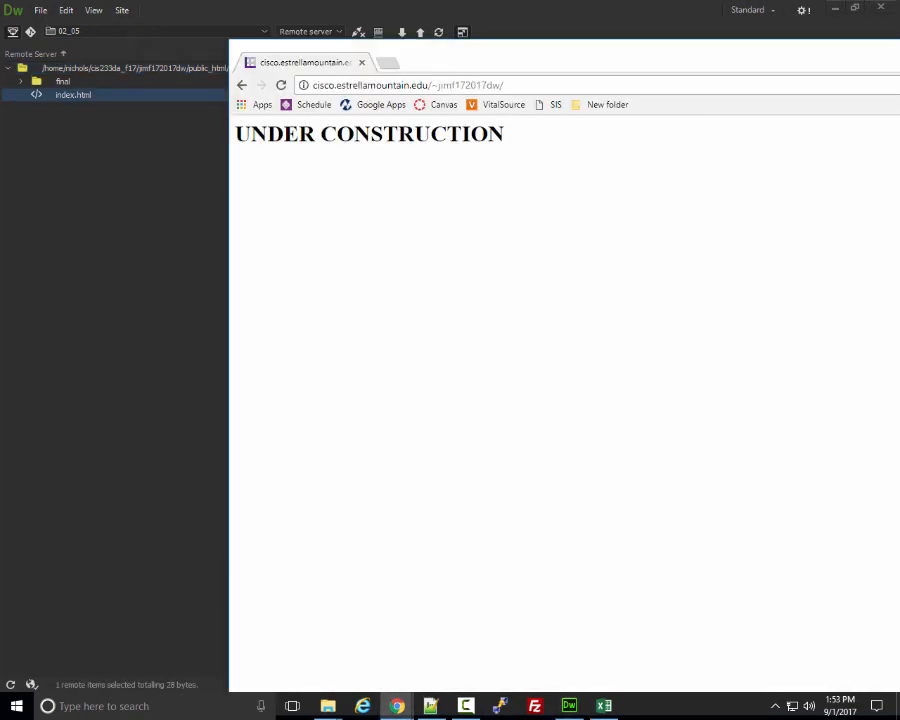
right_click(383, 216)
click(430, 362)
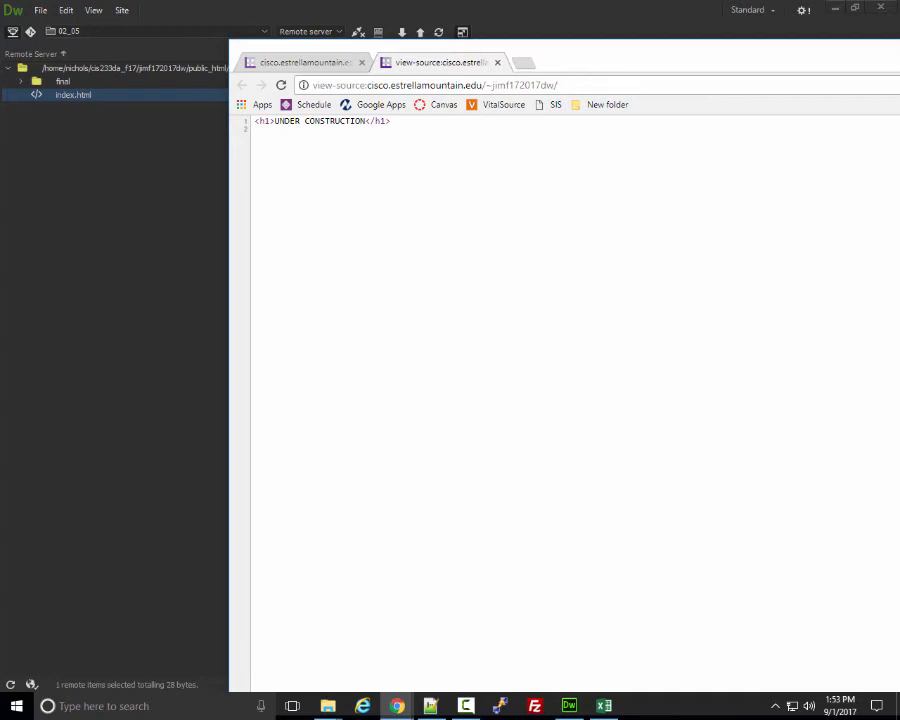
drag(626, 64, 396, 137)
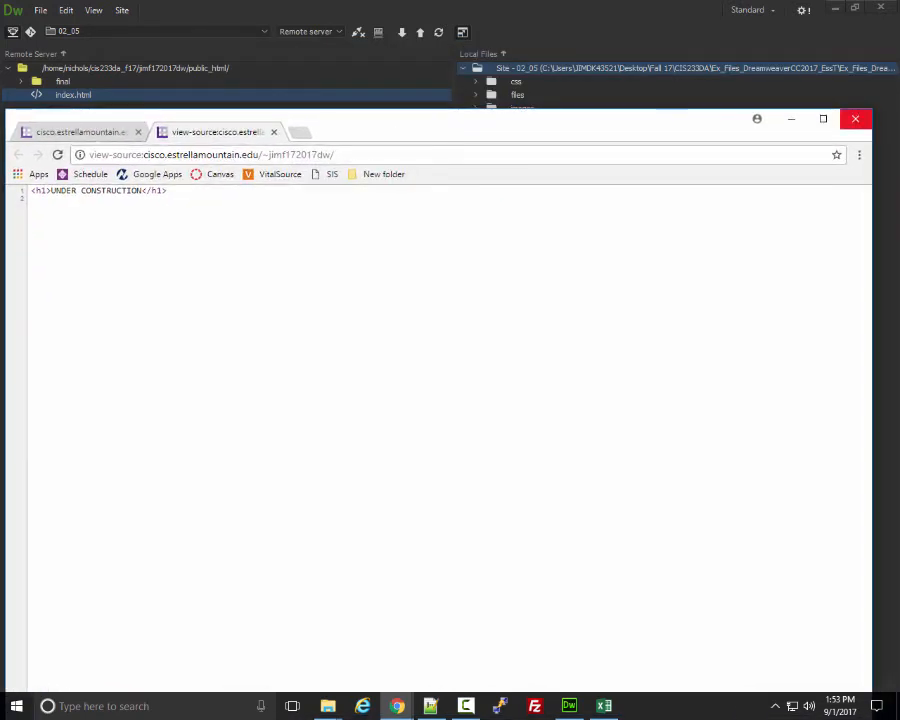
click(855, 118)
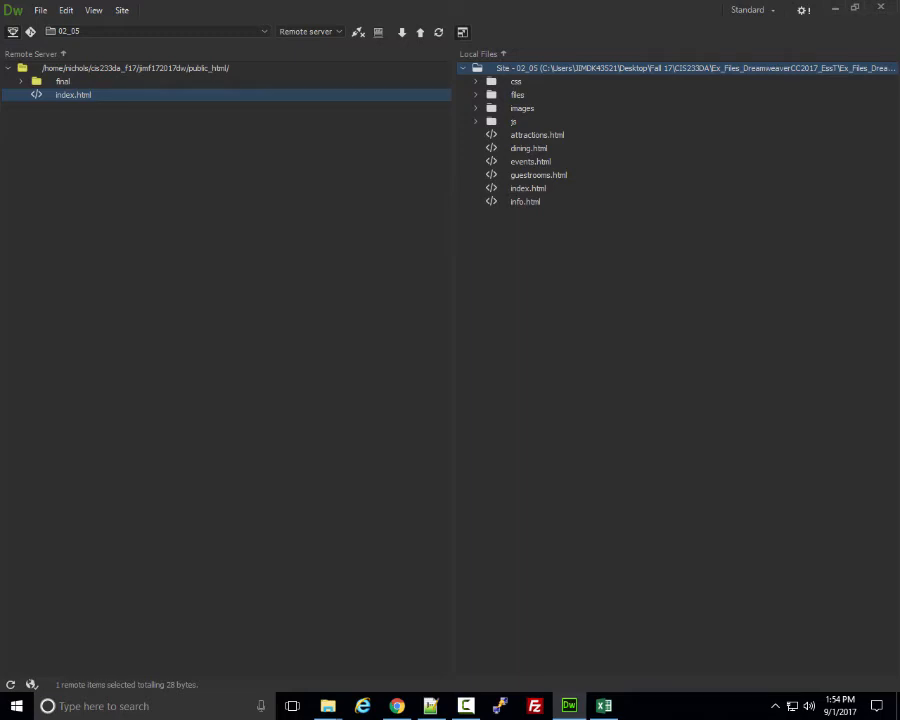
Create a new untitled folder in the remote public_html root from its right-click menu.
right_click(218, 68)
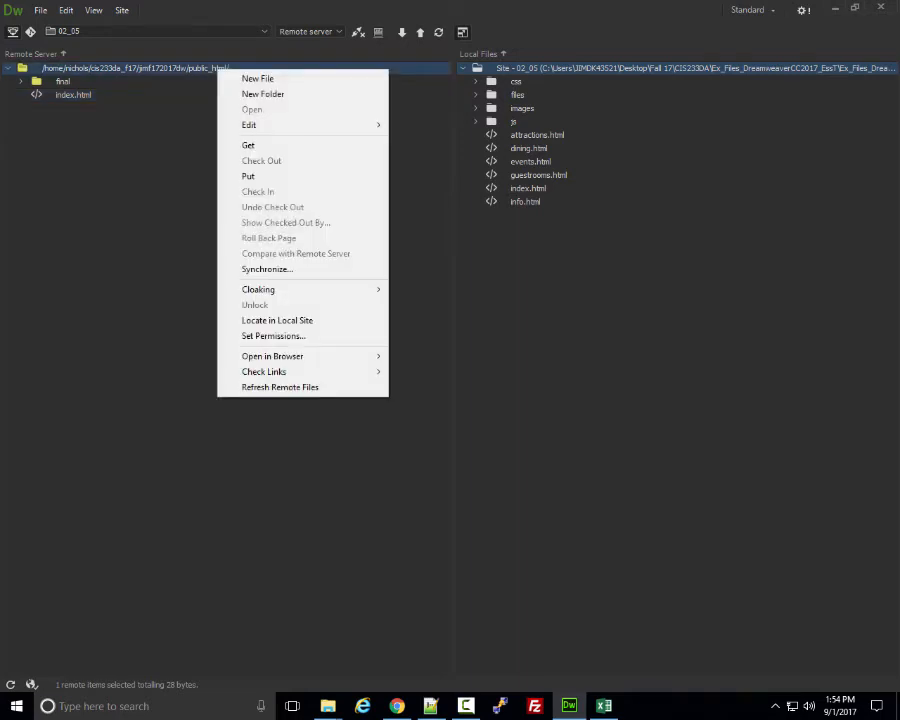
click(262, 93)
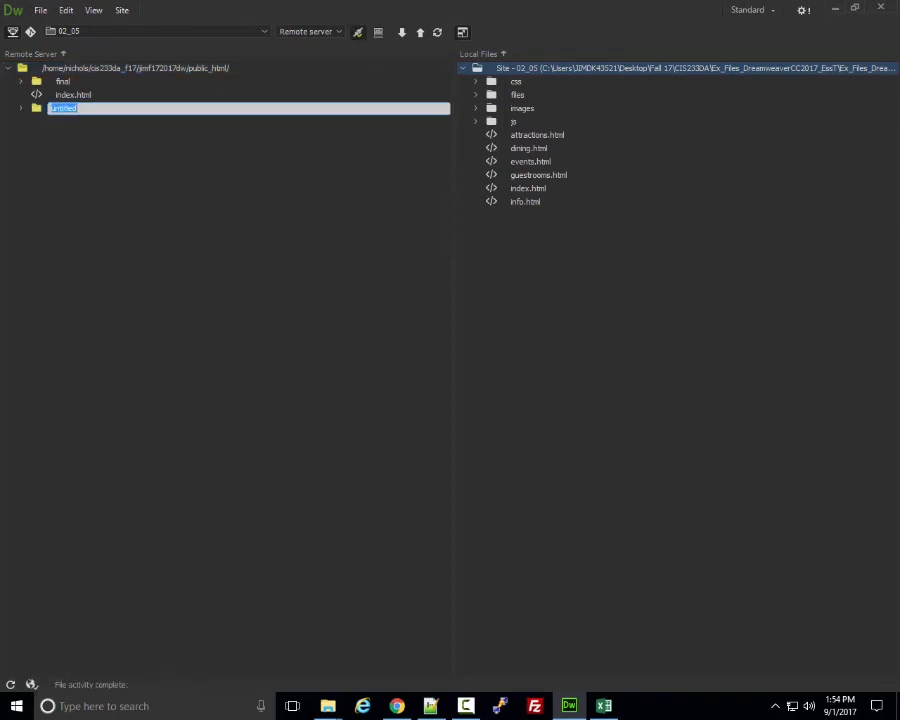
Name the new remote folder 02_05 and keep that name on re-editing.
text(02_05)
key(Return)
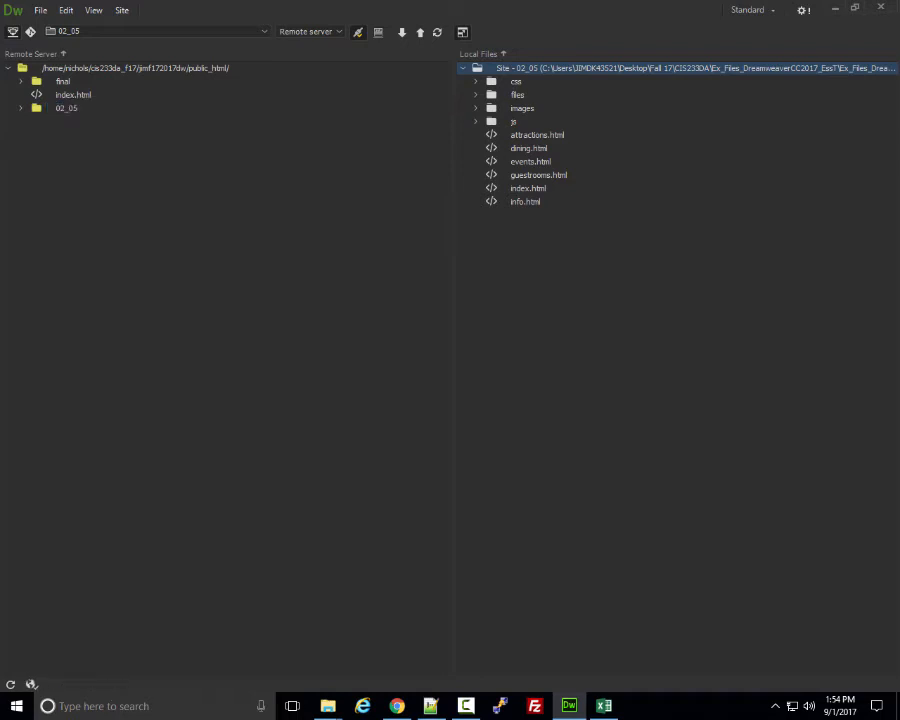
click(66, 108)
key(F2)
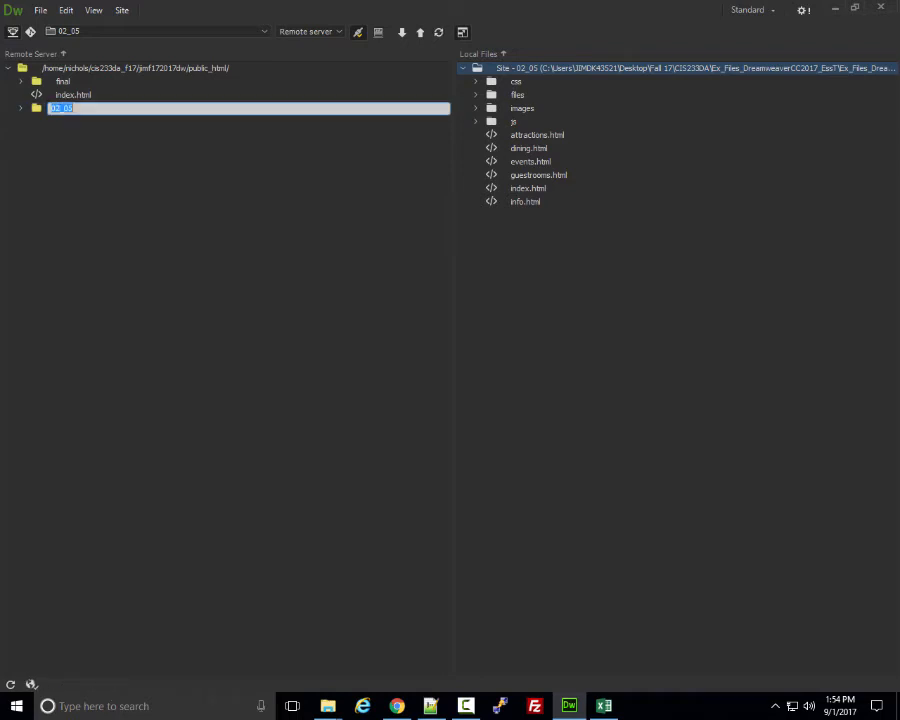
key(Return)
click(66, 108)
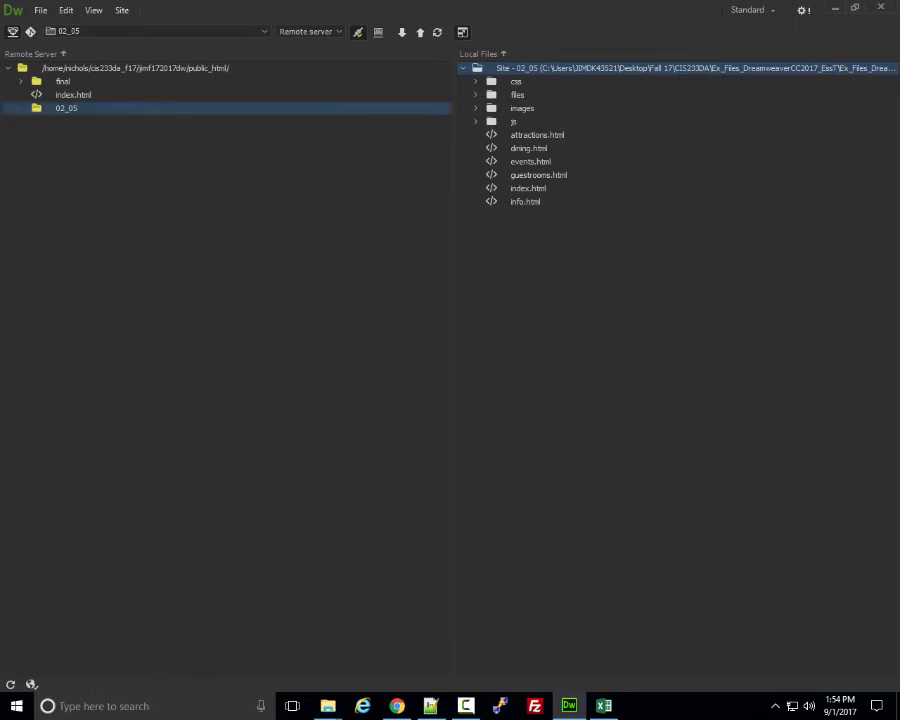
key(F2)
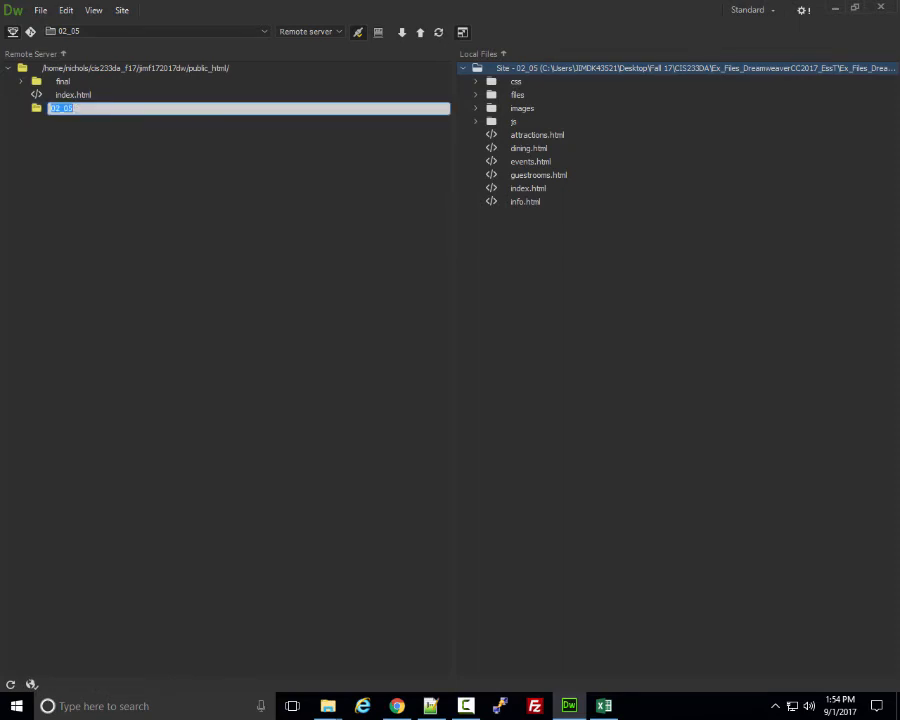
key(Return)
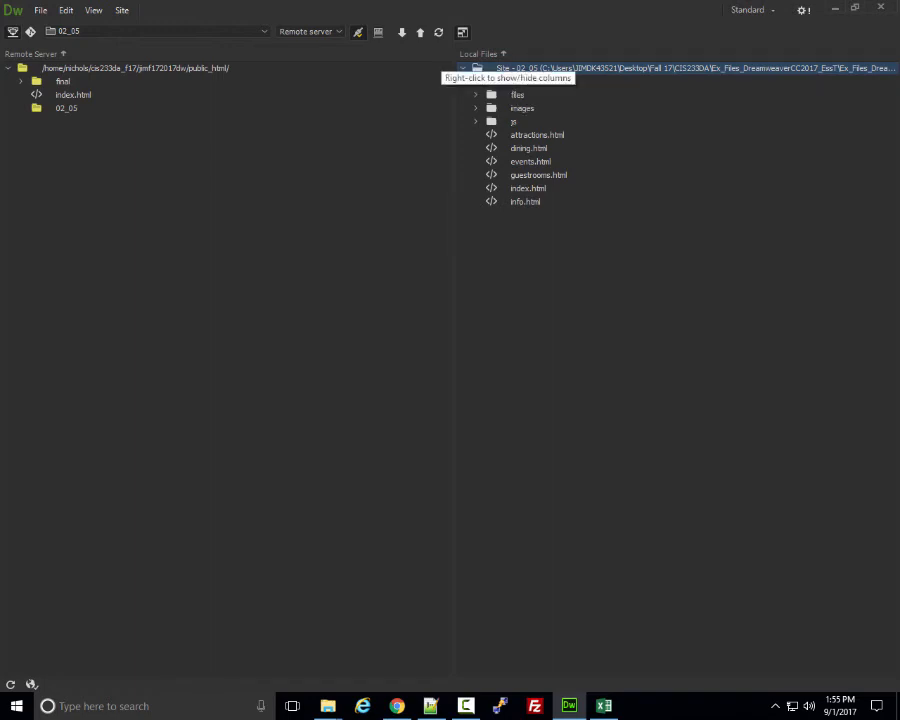
Put the entire local site on the server, choosing Yes to All to overwrite index.html.
click(420, 32)
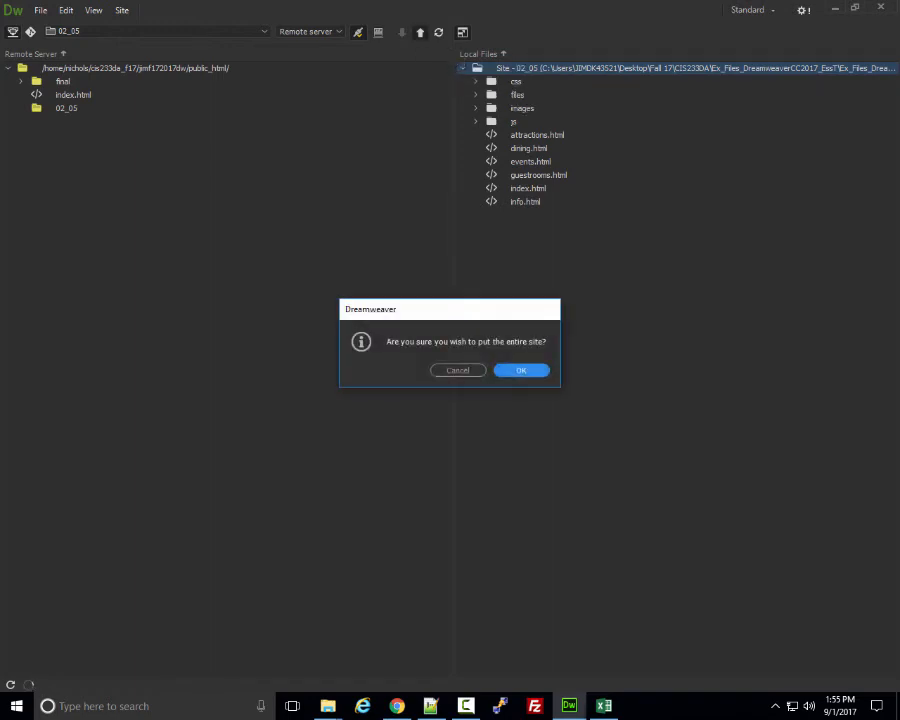
key(Return)
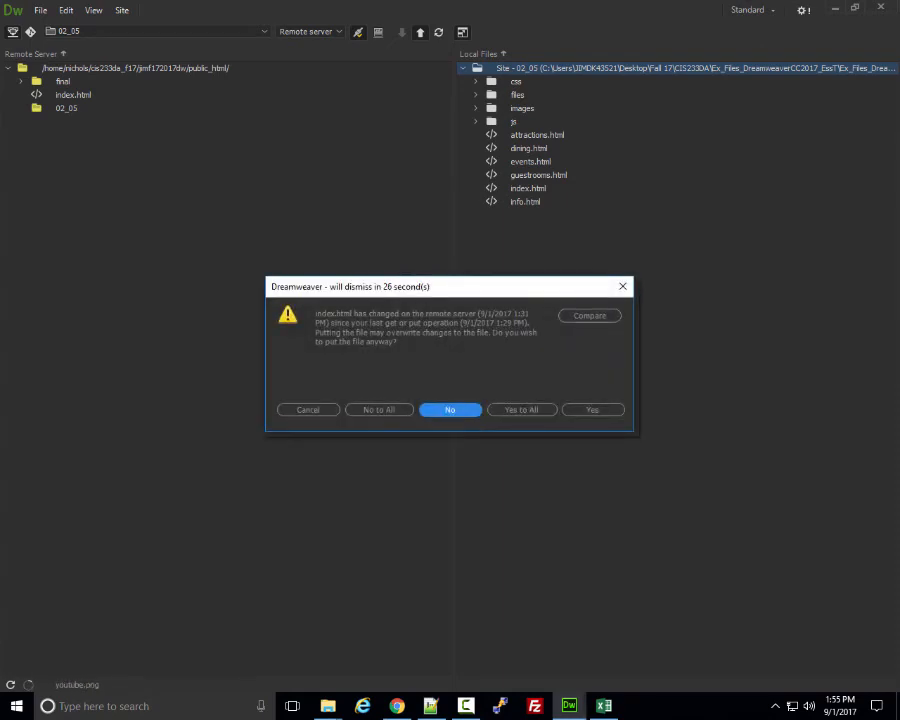
click(521, 409)
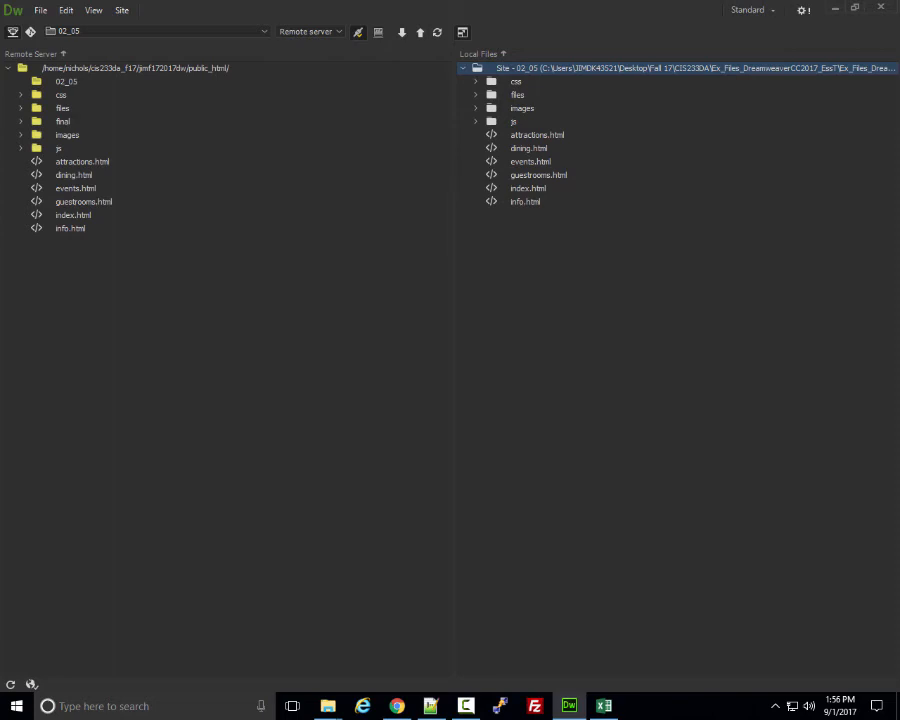
Delete the eight remote items from images through info.html in public_html.
click(70, 228)
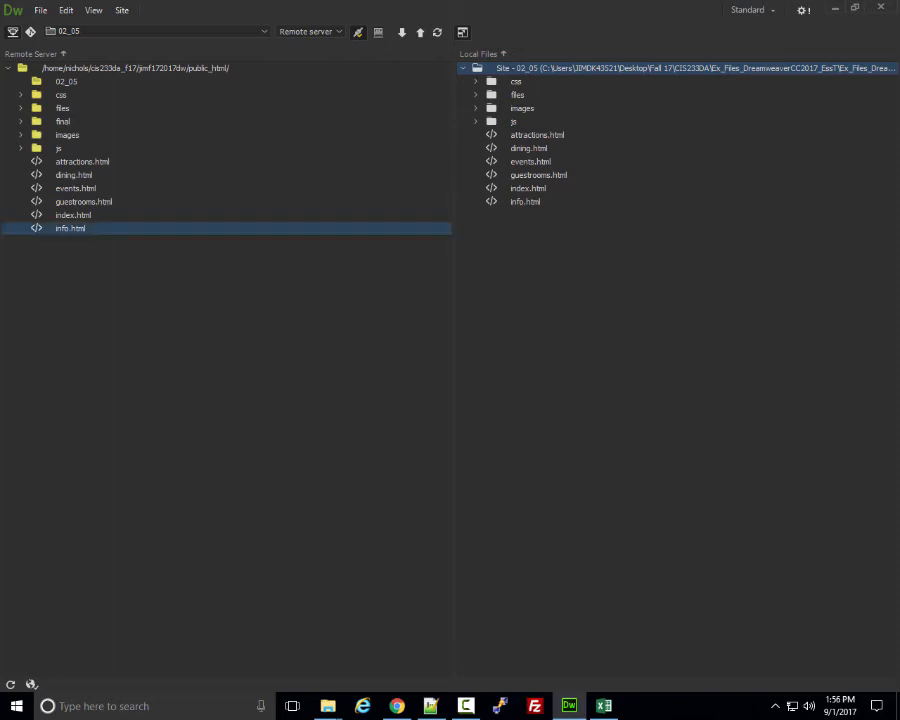
shift+click(67, 134)
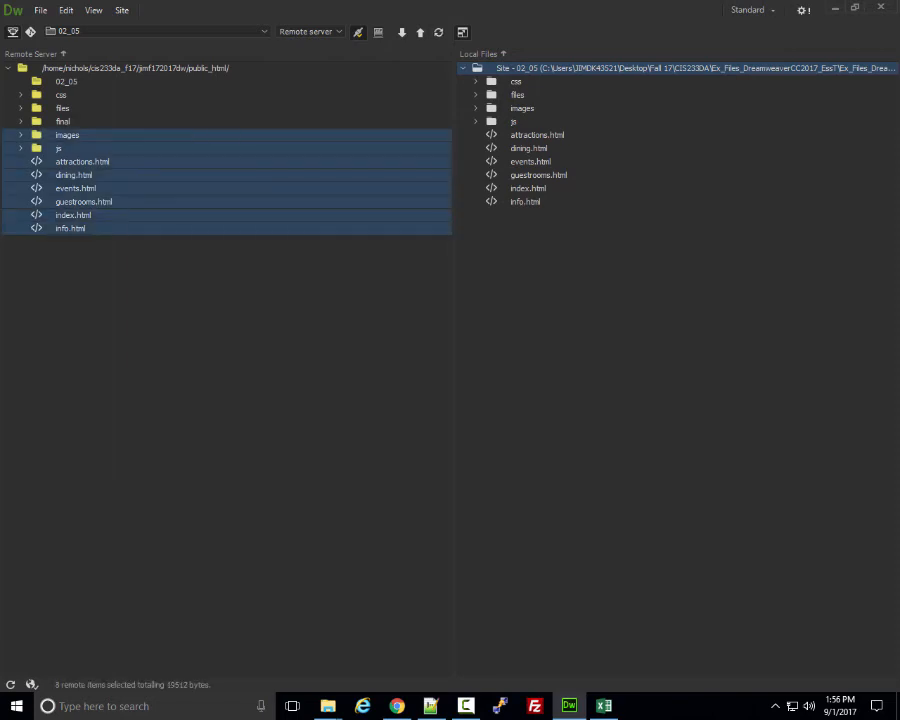
right_click(62, 136)
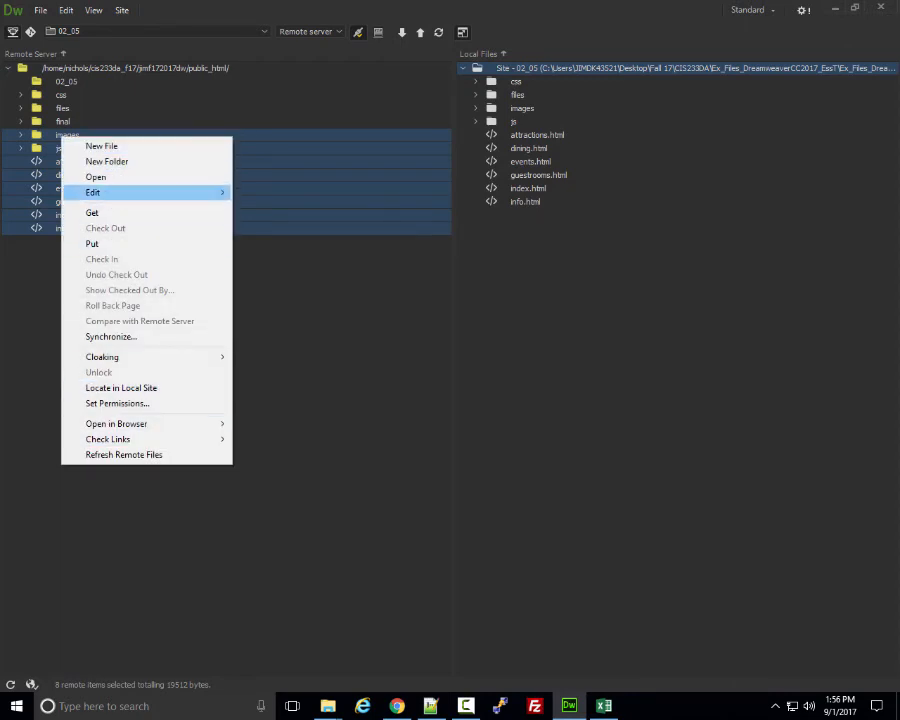
mouse_move(93, 192)
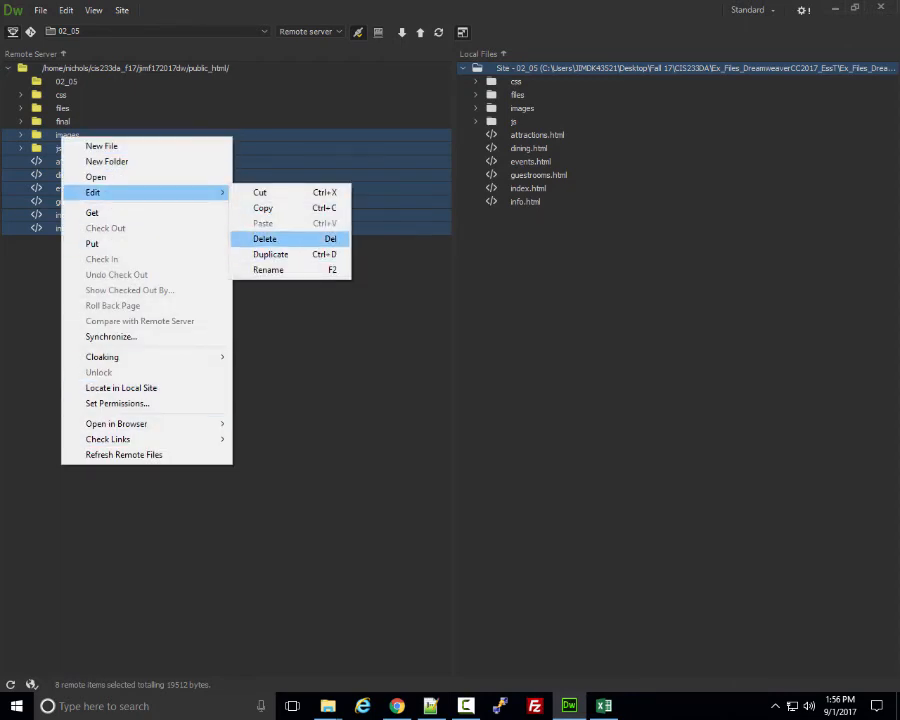
click(265, 239)
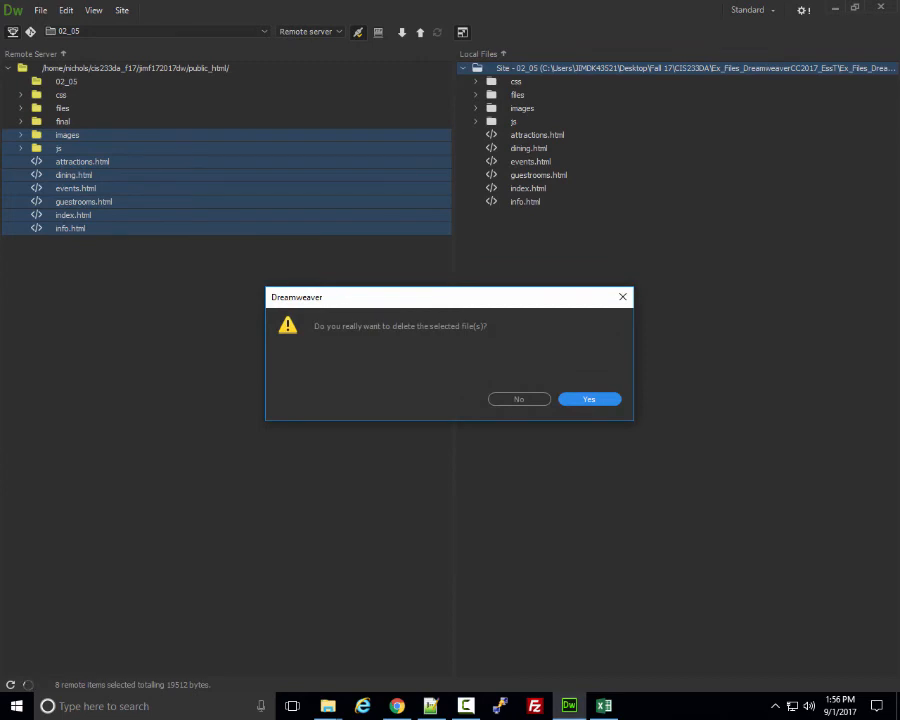
key(Return)
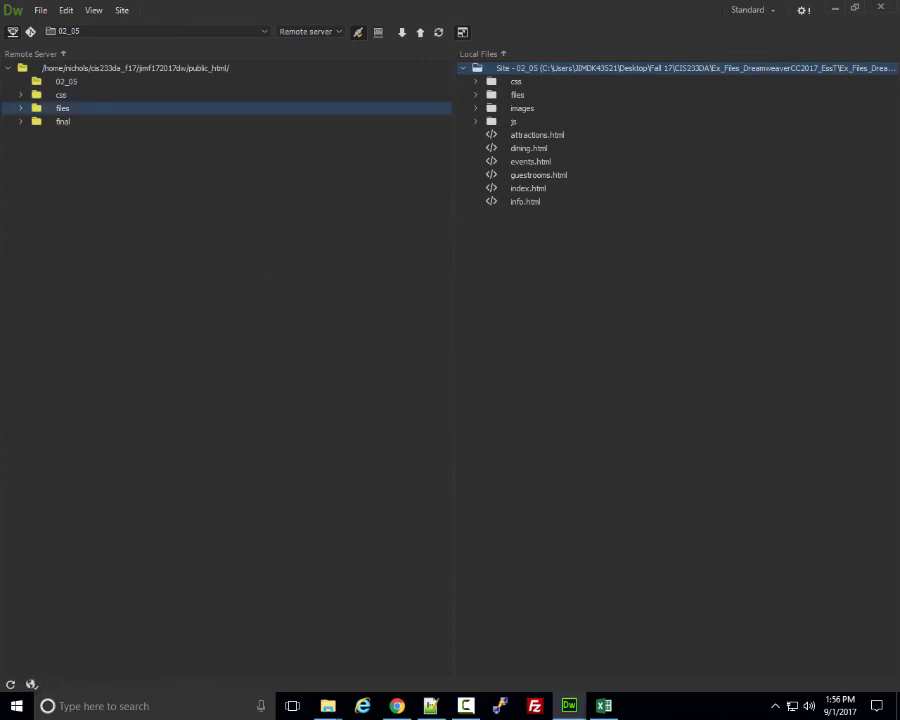
Delete the remote css and files folders, leaving 02_05 and final, then collapse the Files panel.
ctrl+click(61, 95)
right_click(61, 95)
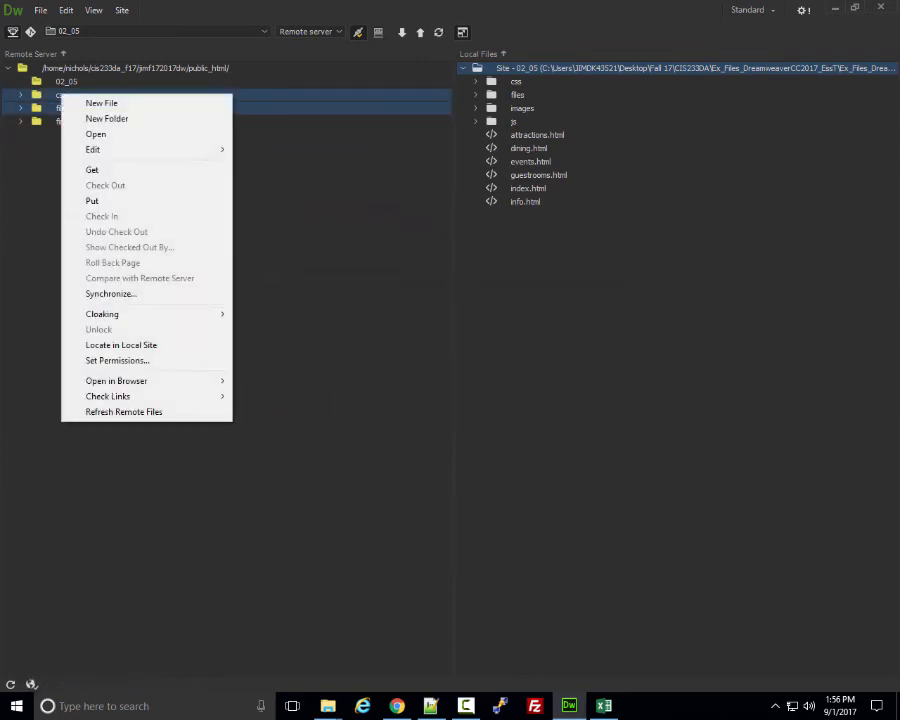
mouse_move(93, 150)
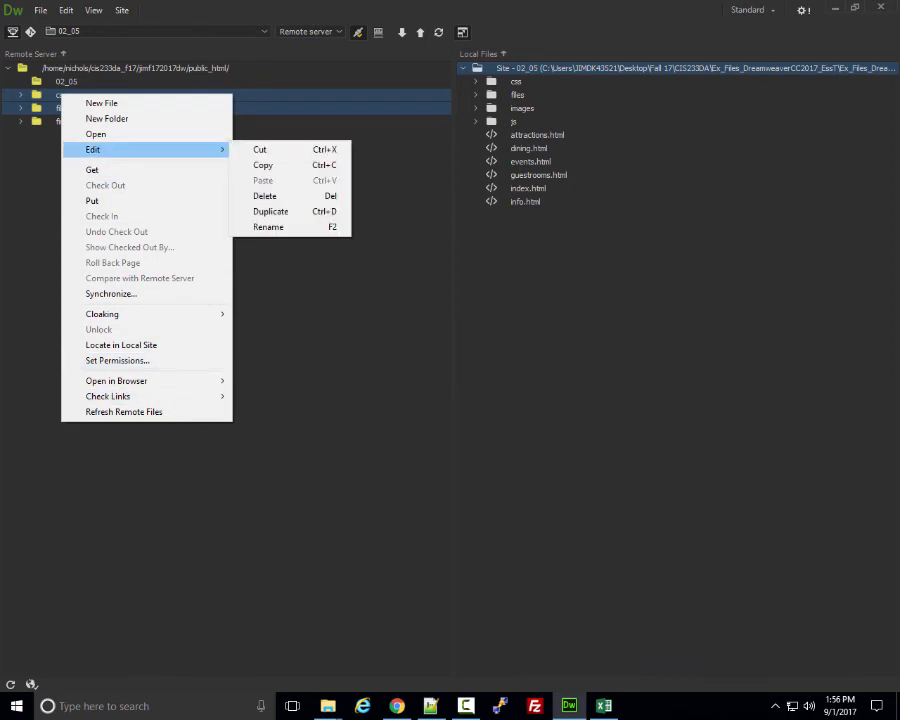
click(267, 196)
key(Return)
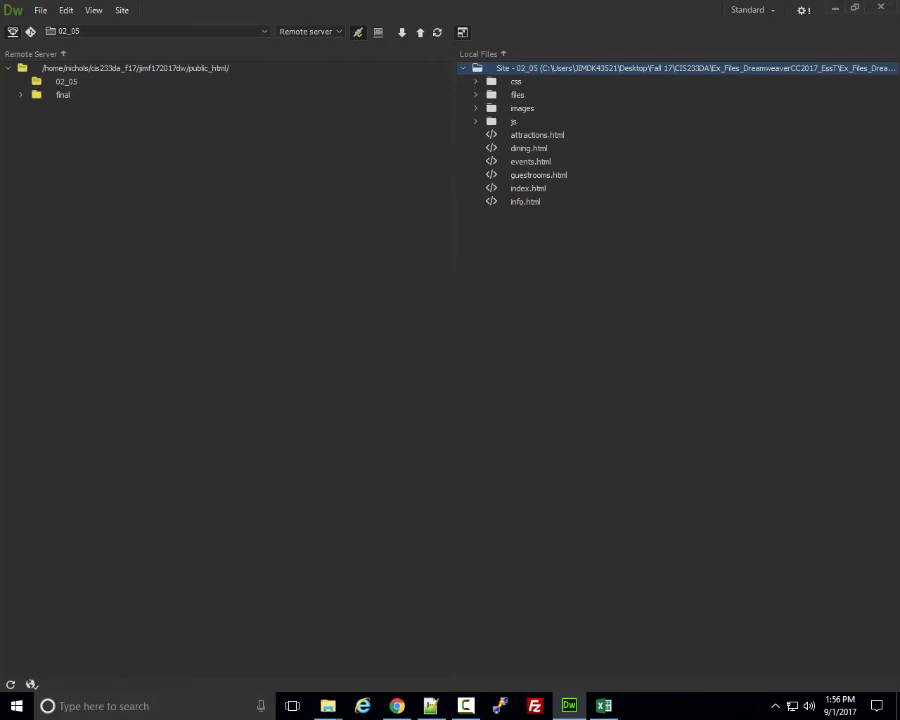
click(66, 82)
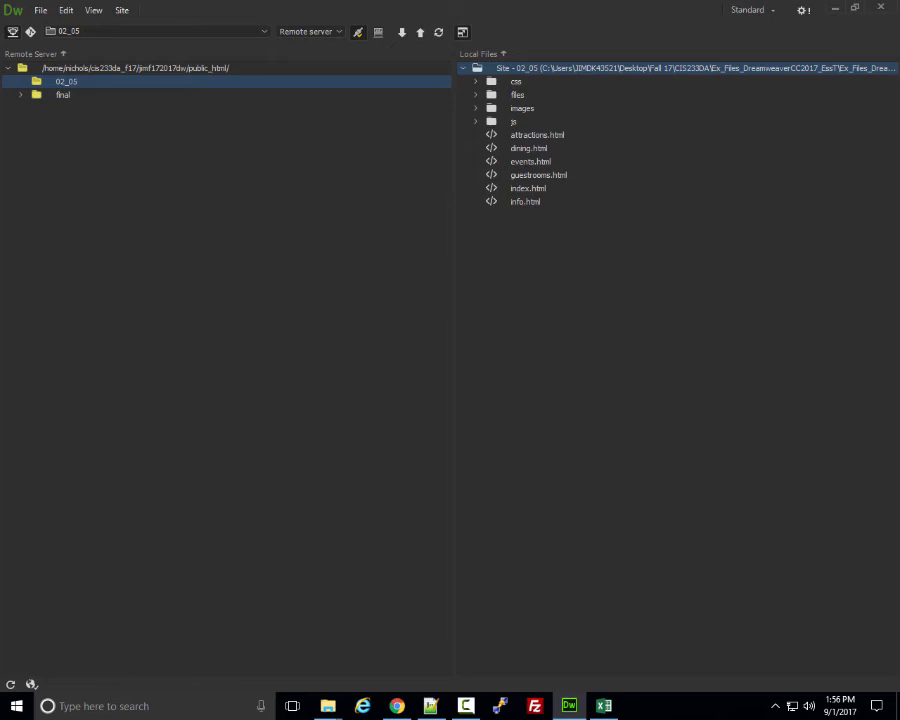
click(462, 32)
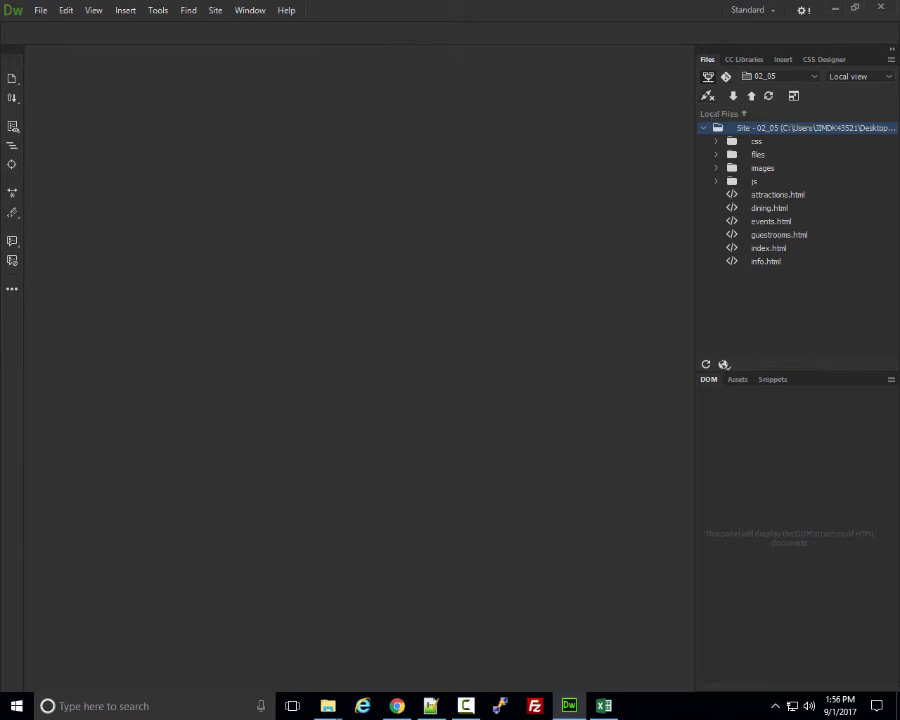
In the 02_05 site's Servers settings, set the Cisco server root directory to public_html/02_05 and save.
click(800, 76)
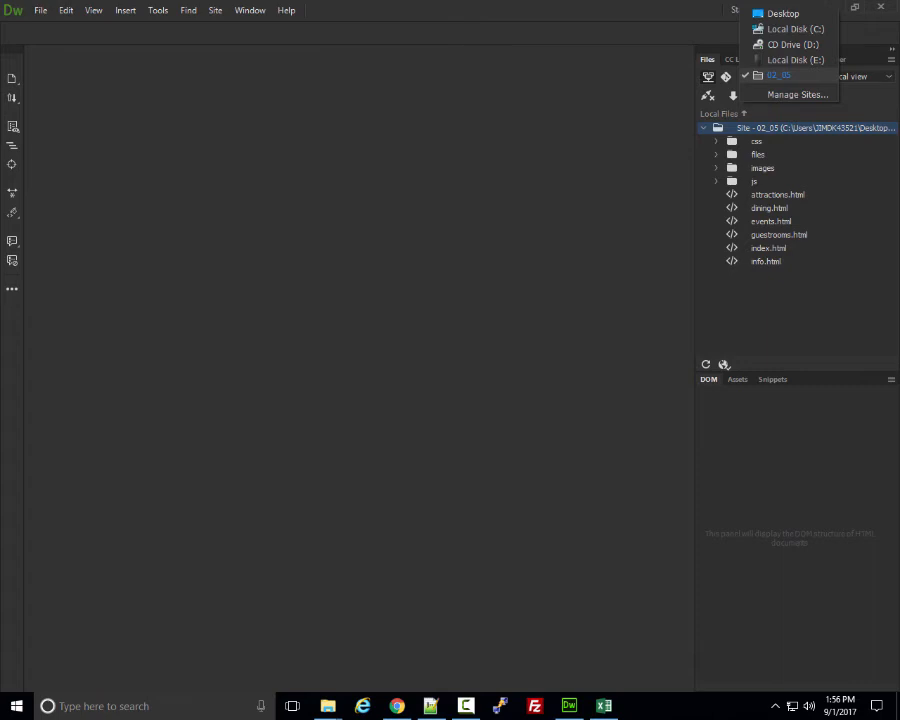
click(785, 76)
drag(474, 205, 406, 124)
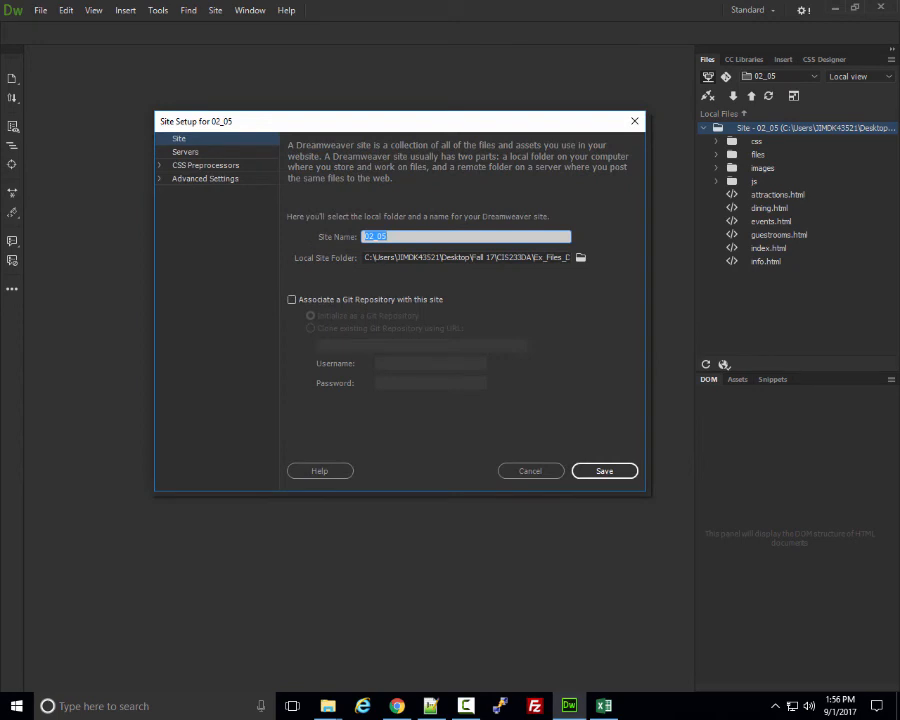
click(186, 152)
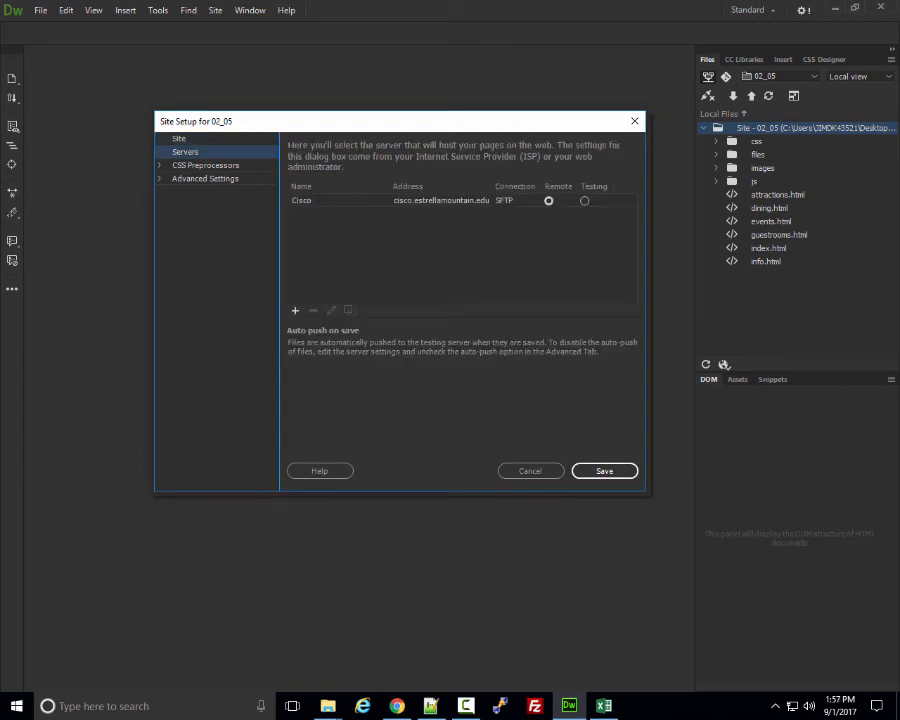
click(302, 201)
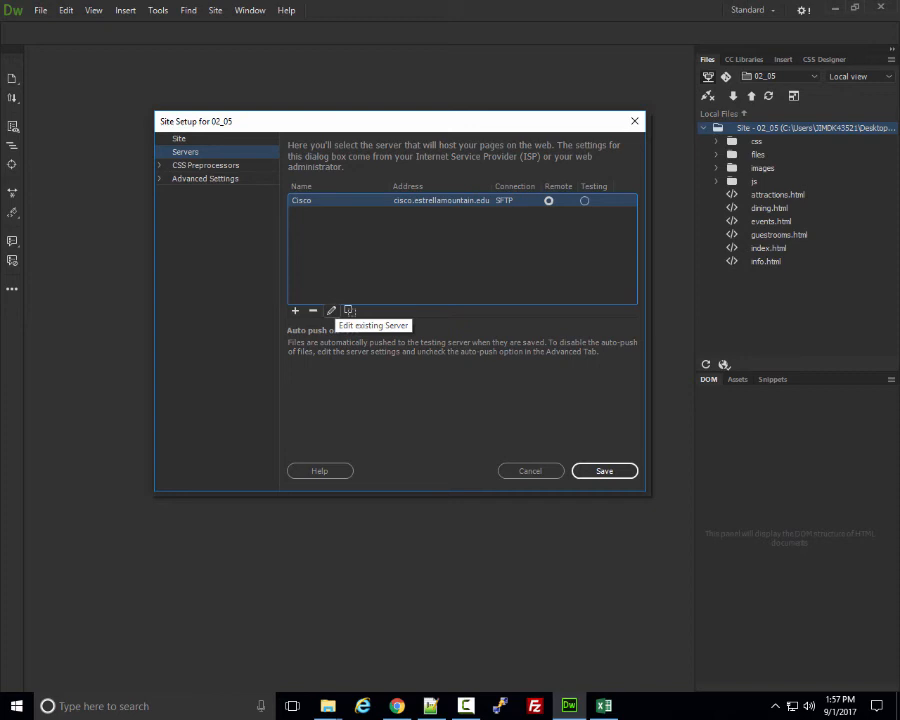
click(331, 311)
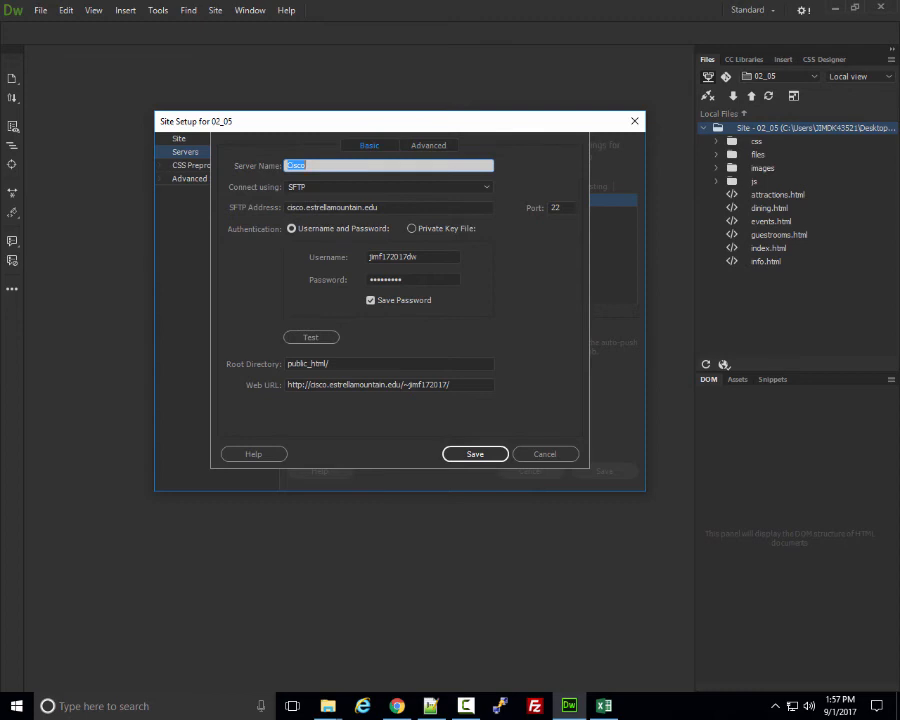
click(332, 364)
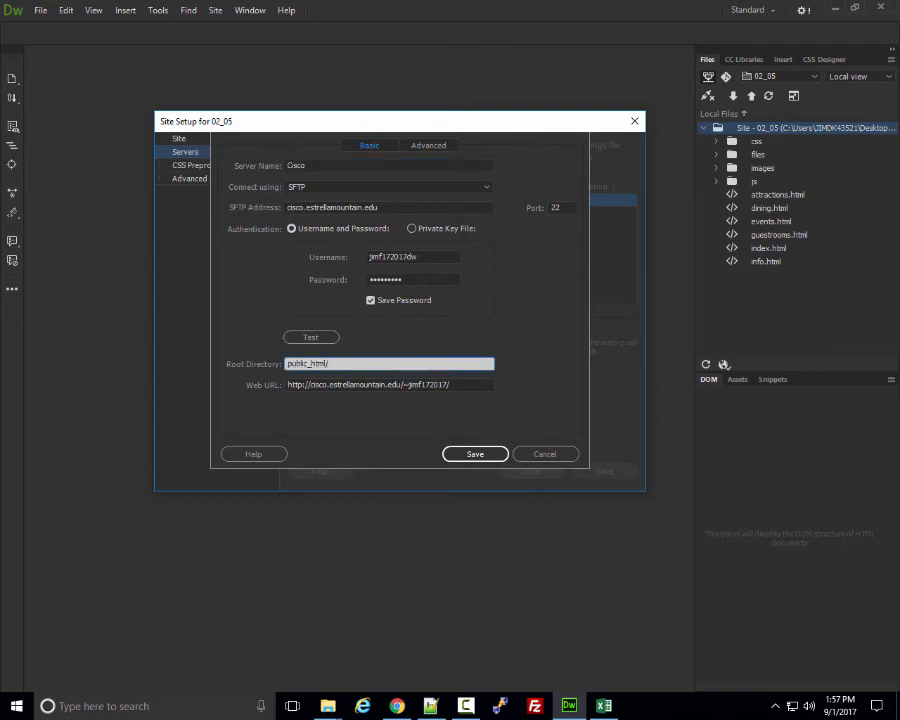
text(02_05)
click(472, 454)
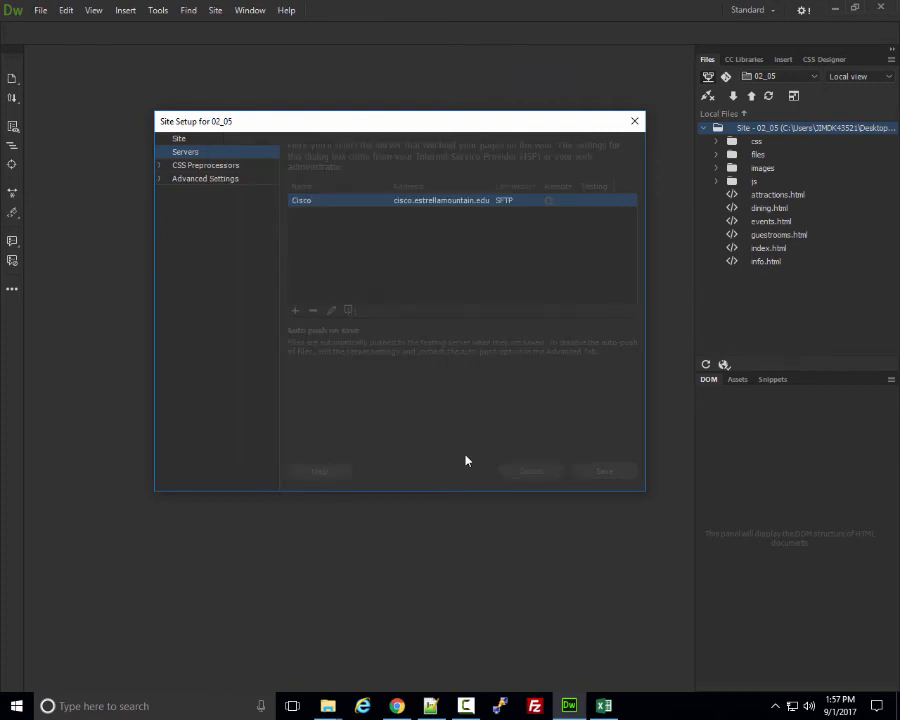
click(621, 474)
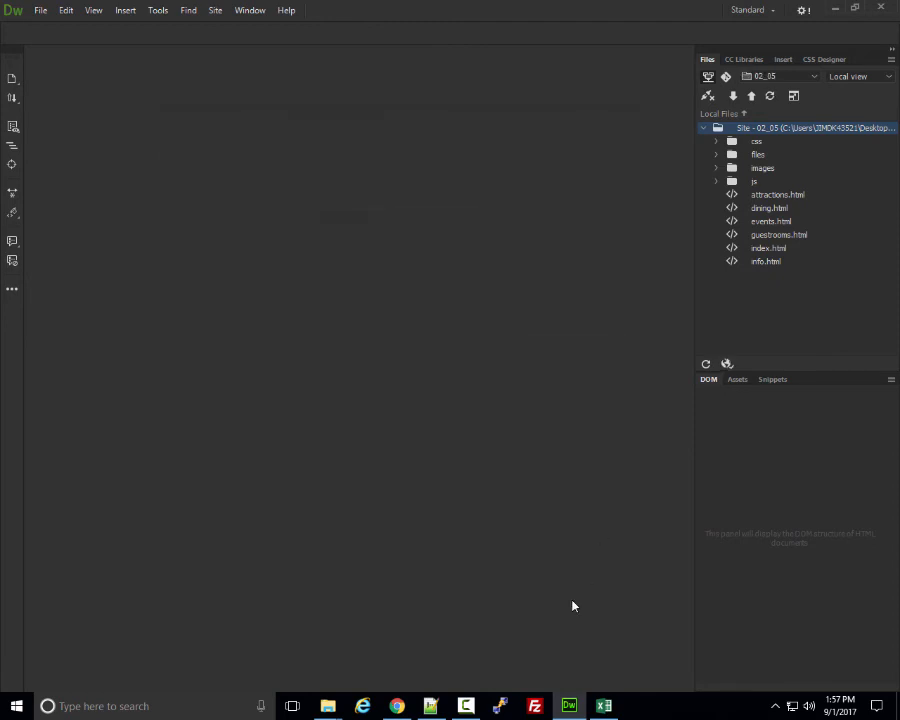
Expand the Files panel, connect to the server, and put the entire 02_05 site.
click(793, 95)
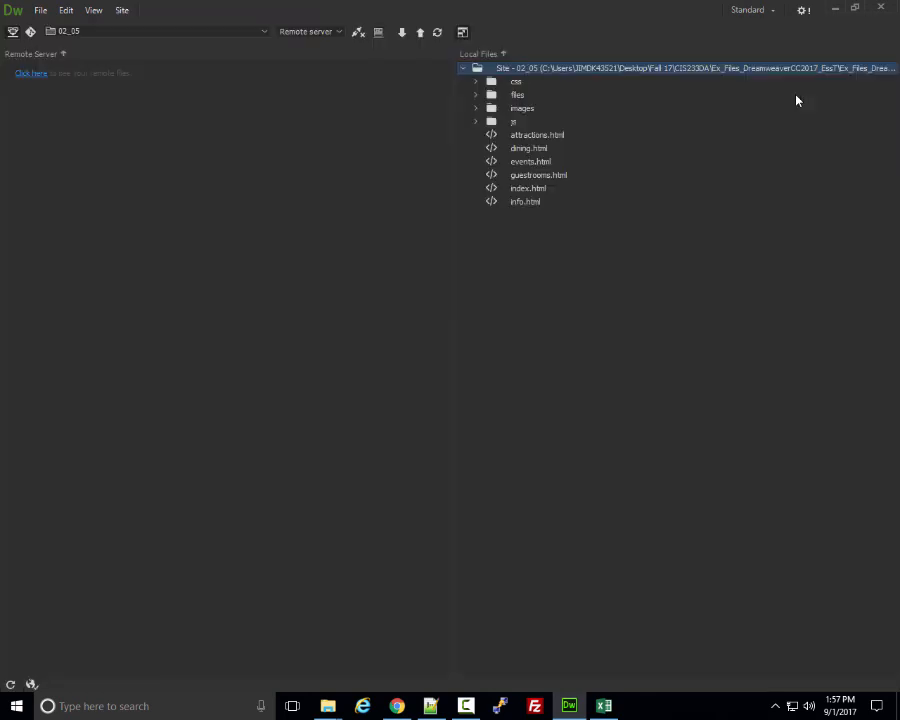
click(30, 74)
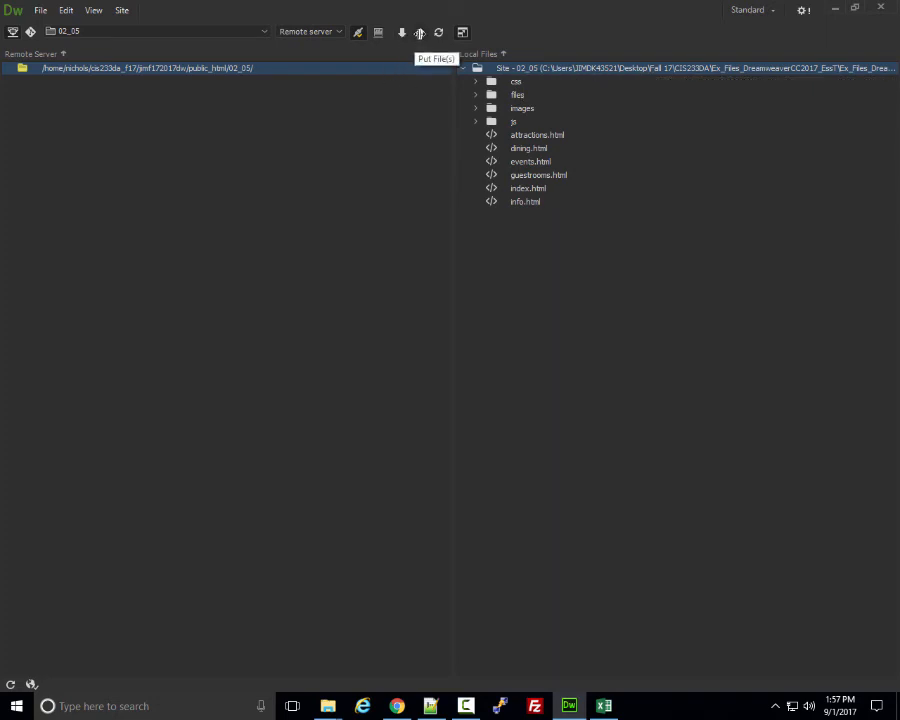
click(419, 32)
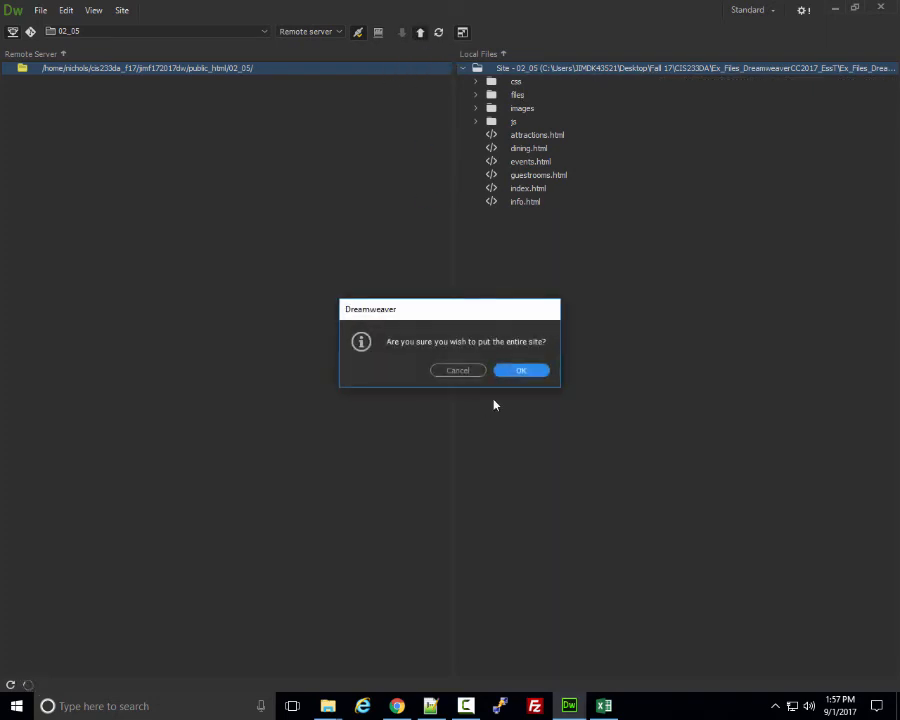
click(523, 371)
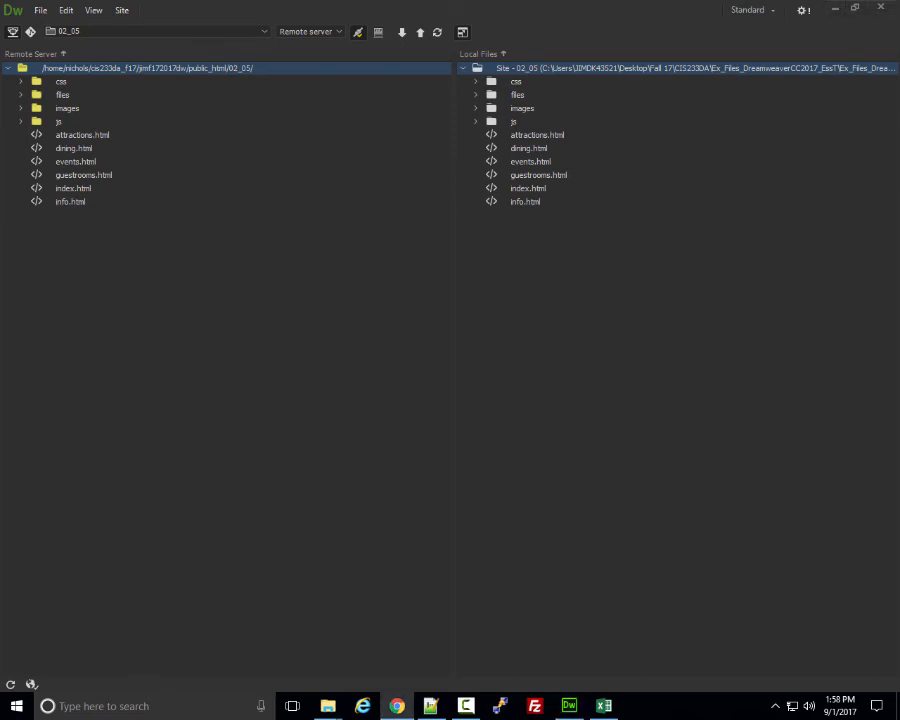
Open Chrome and load the student web space address with 02_05 appended.
click(397, 706)
drag(448, 126, 673, 31)
text(c)
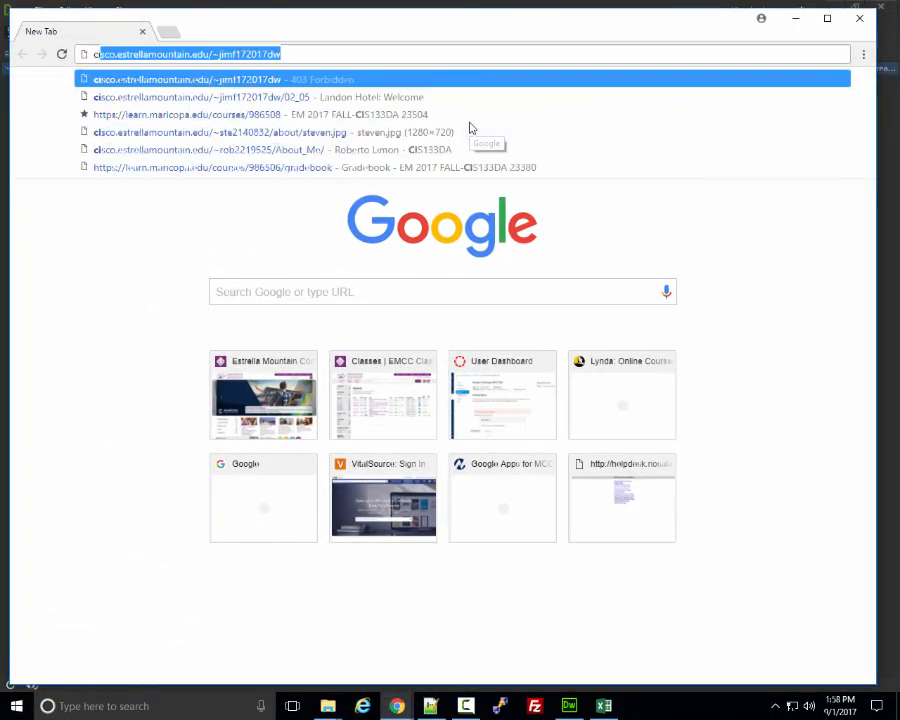
click(338, 52)
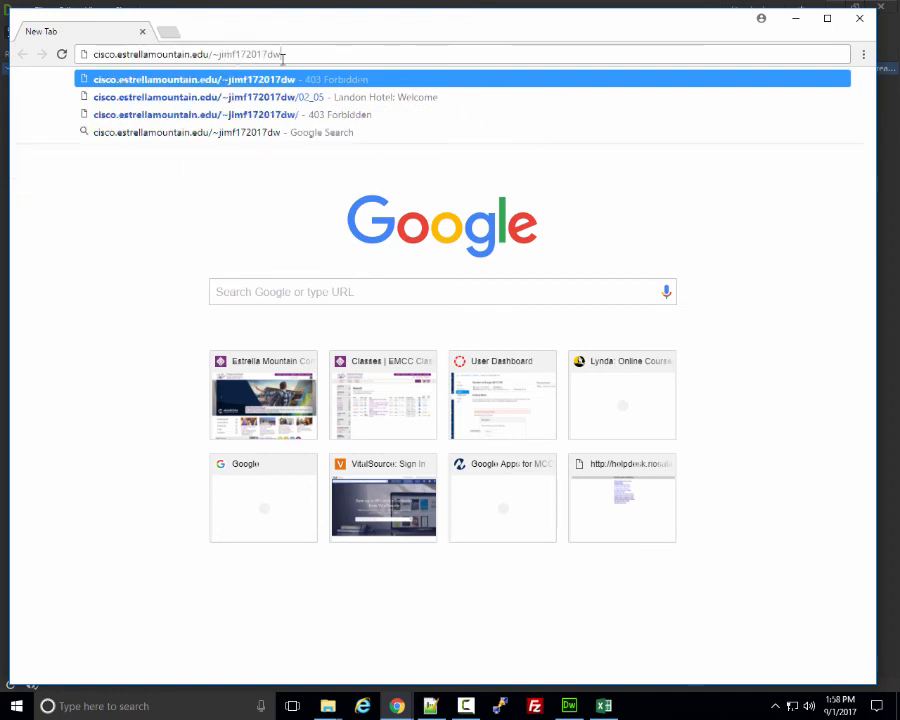
key(Return)
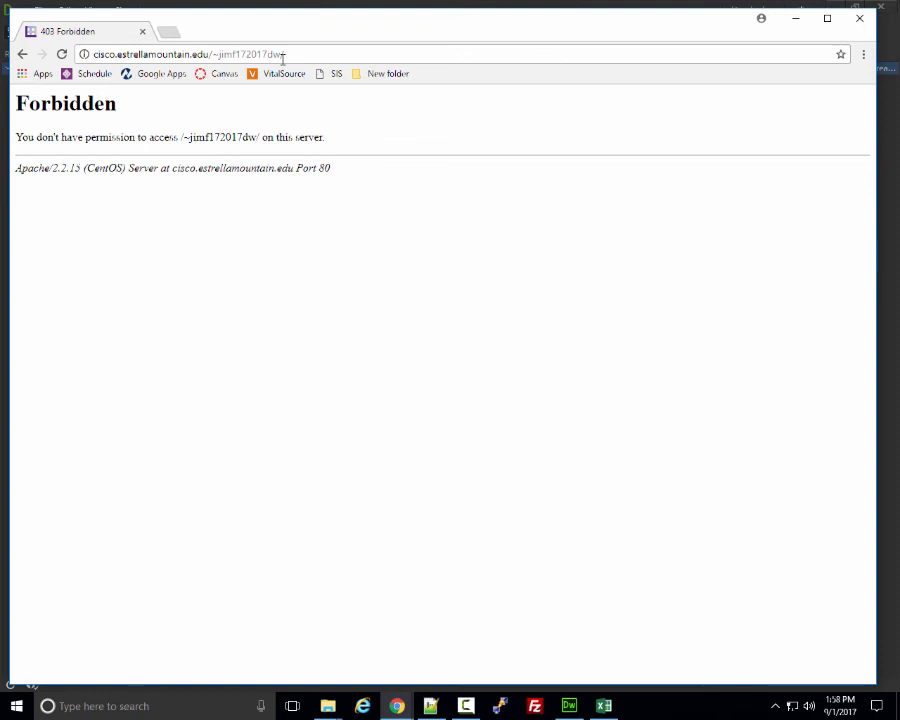
click(295, 54)
click(296, 54)
text(02)
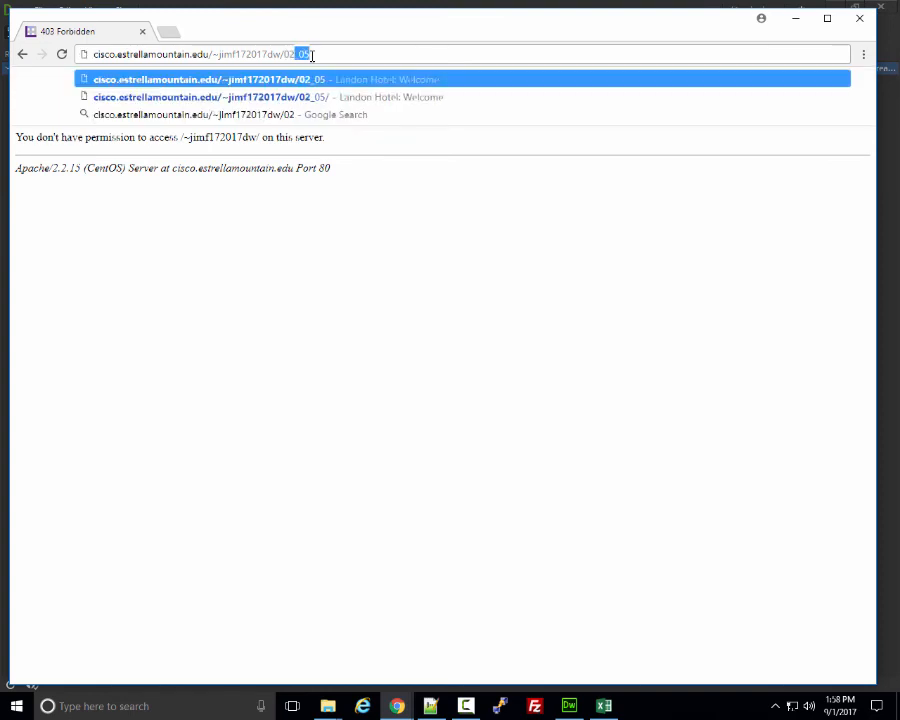
text(_05)
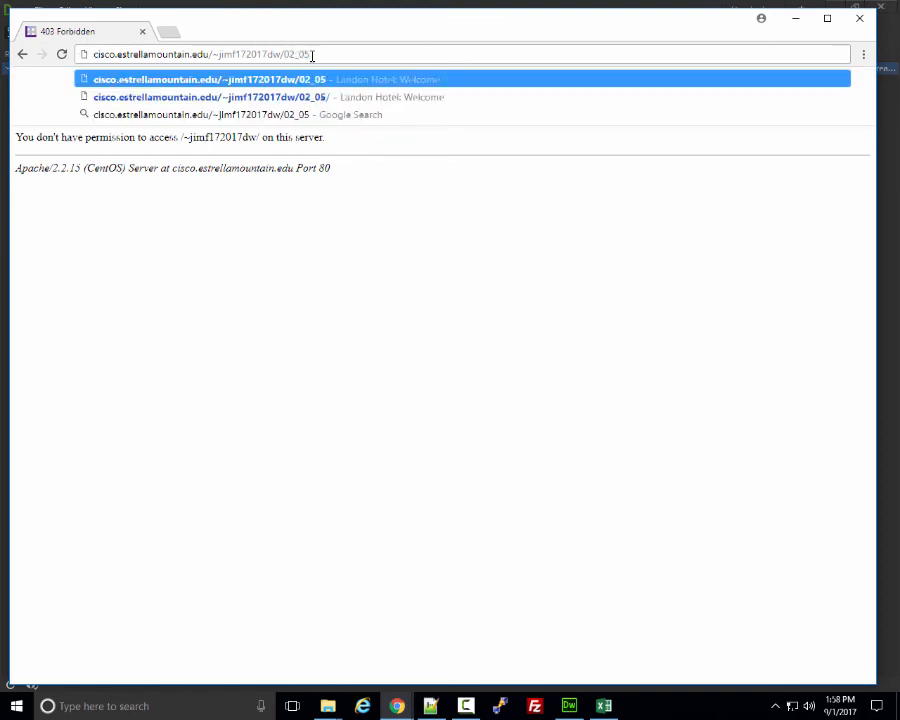
key(Return)
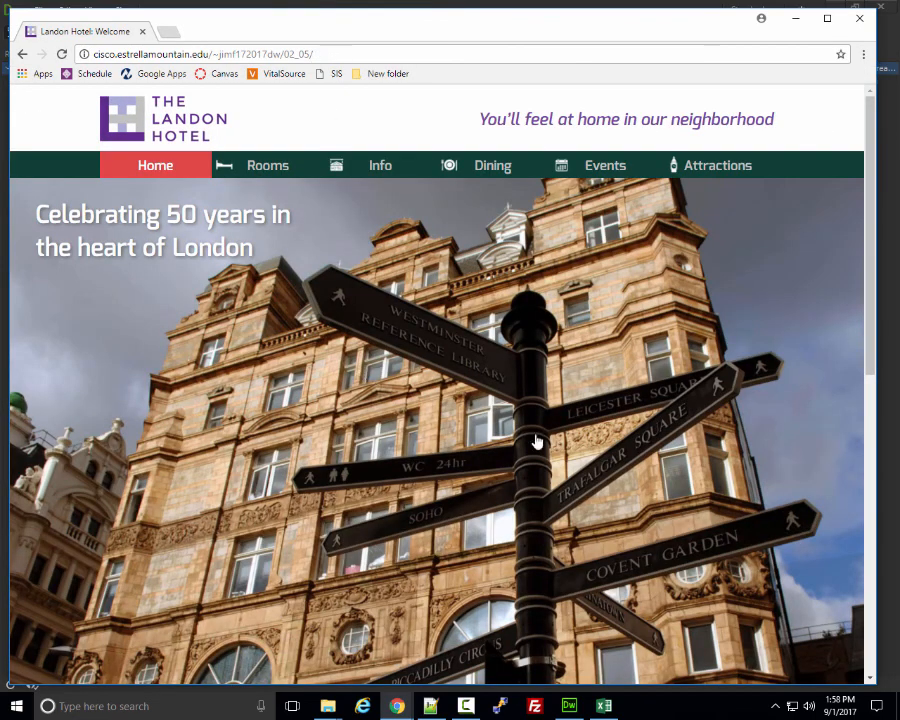
Browse the live site's Rooms and Info pages, returning Home in between.
scroll(548, 440, down, 6)
scroll(548, 443, up, 10)
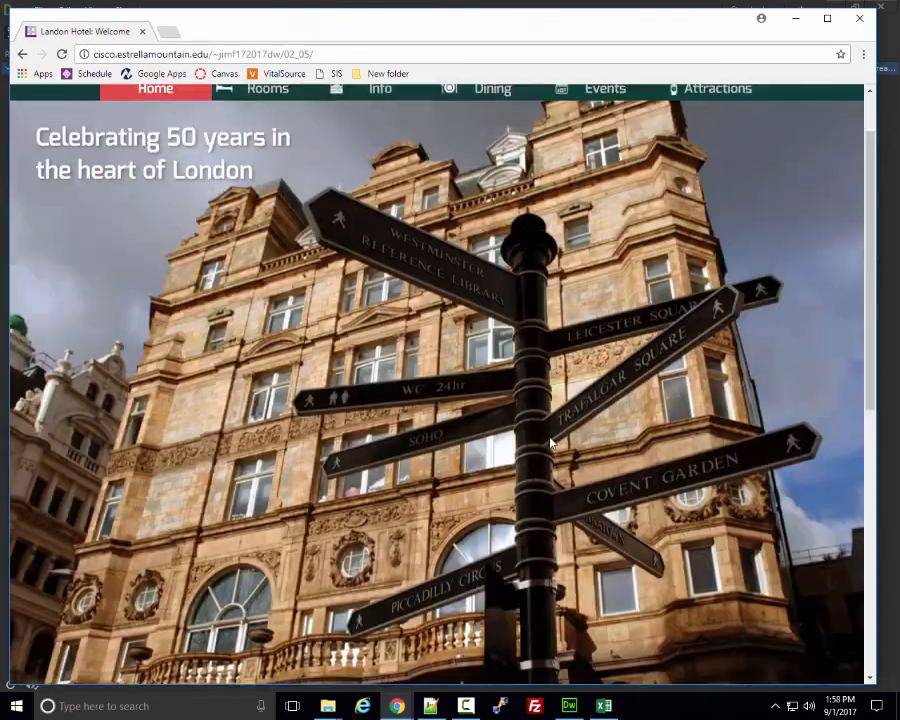
click(251, 169)
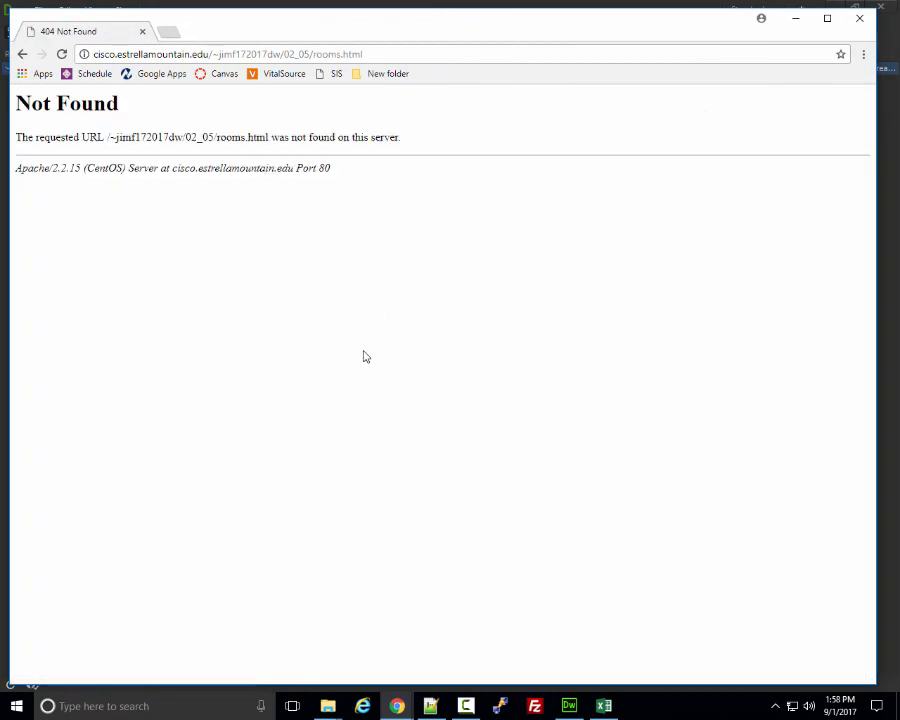
click(23, 55)
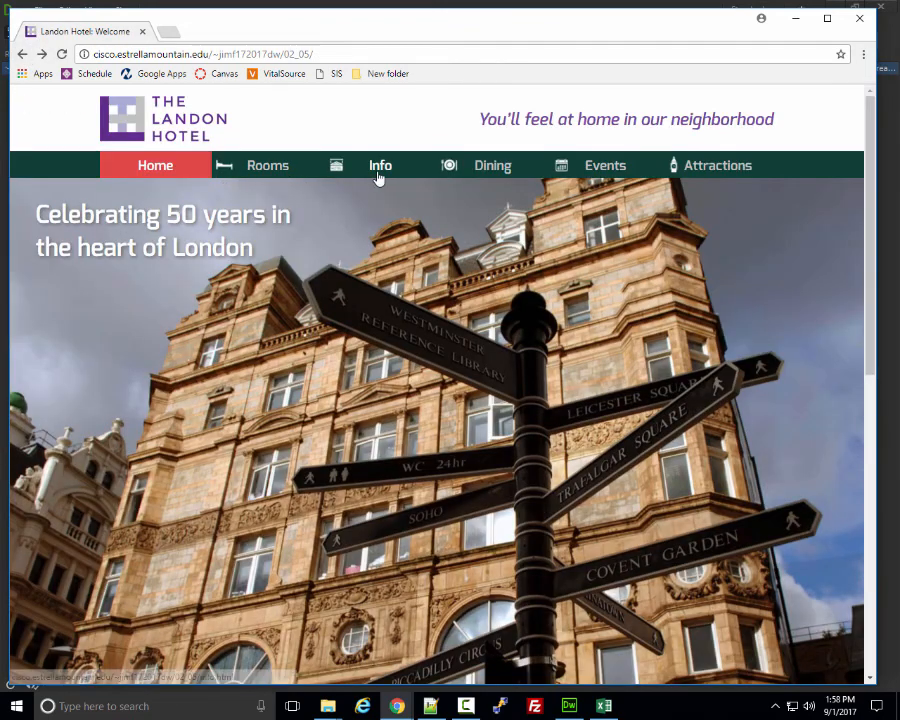
click(381, 174)
scroll(263, 353, down, 3)
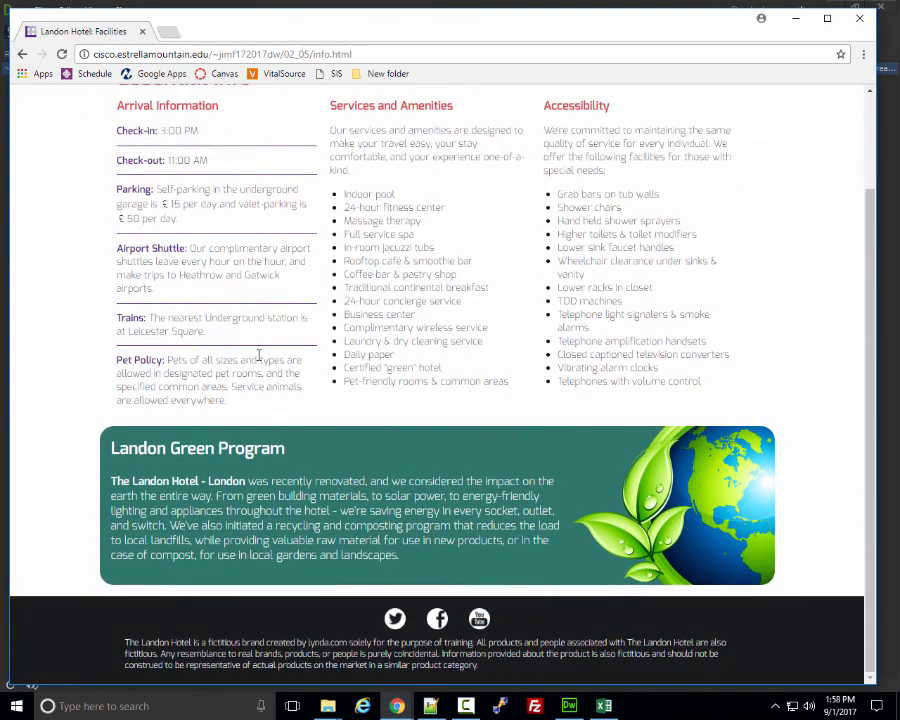
scroll(260, 356, up, 3)
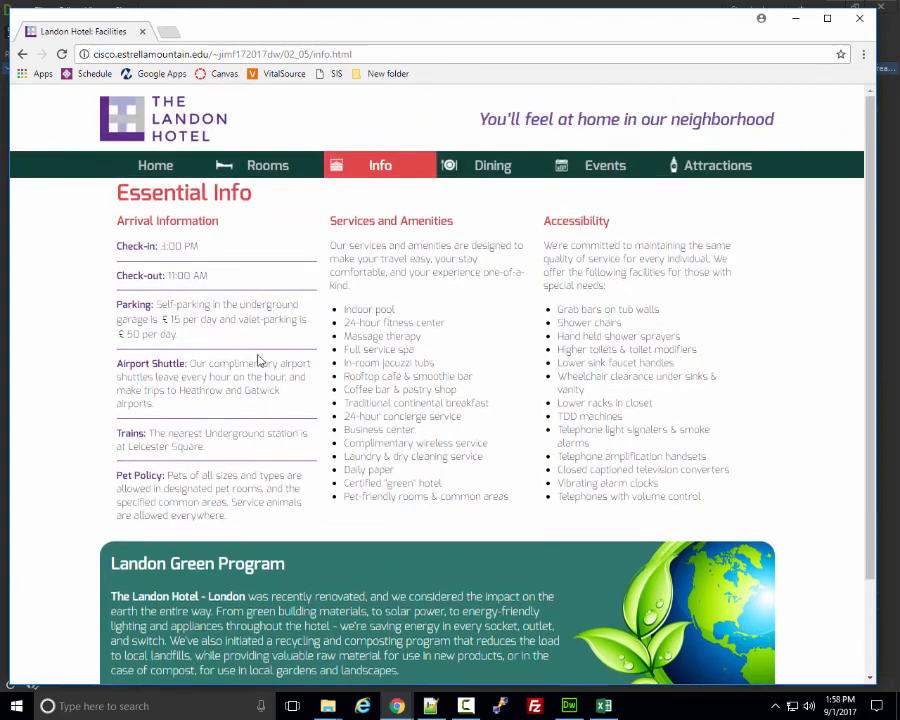
Visit the Dining, Info, Rooms, Home and Attractions pages, then close the browser.
click(493, 168)
click(368, 168)
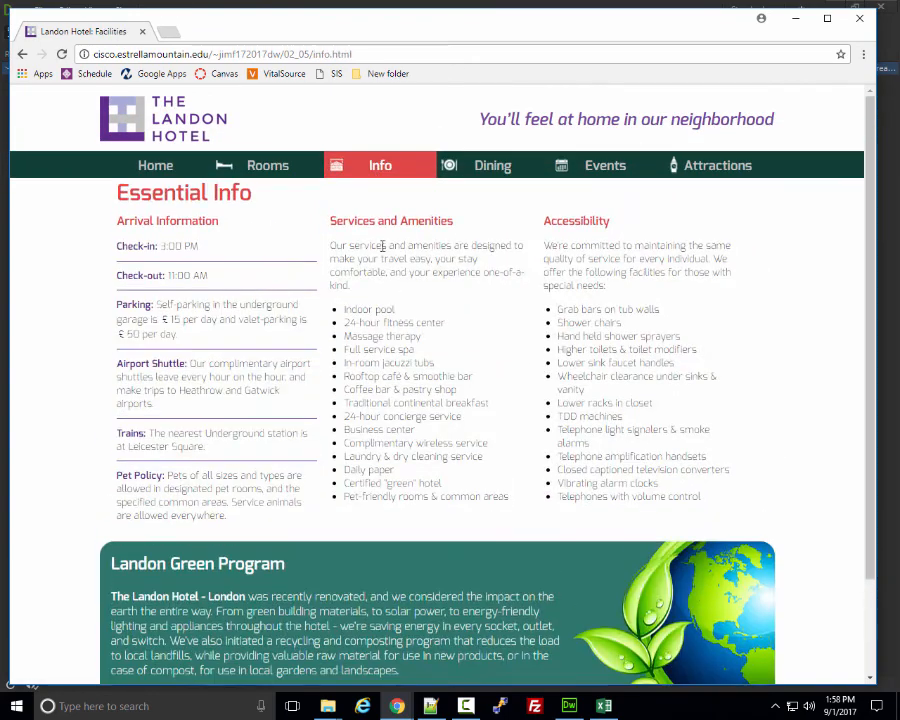
click(280, 176)
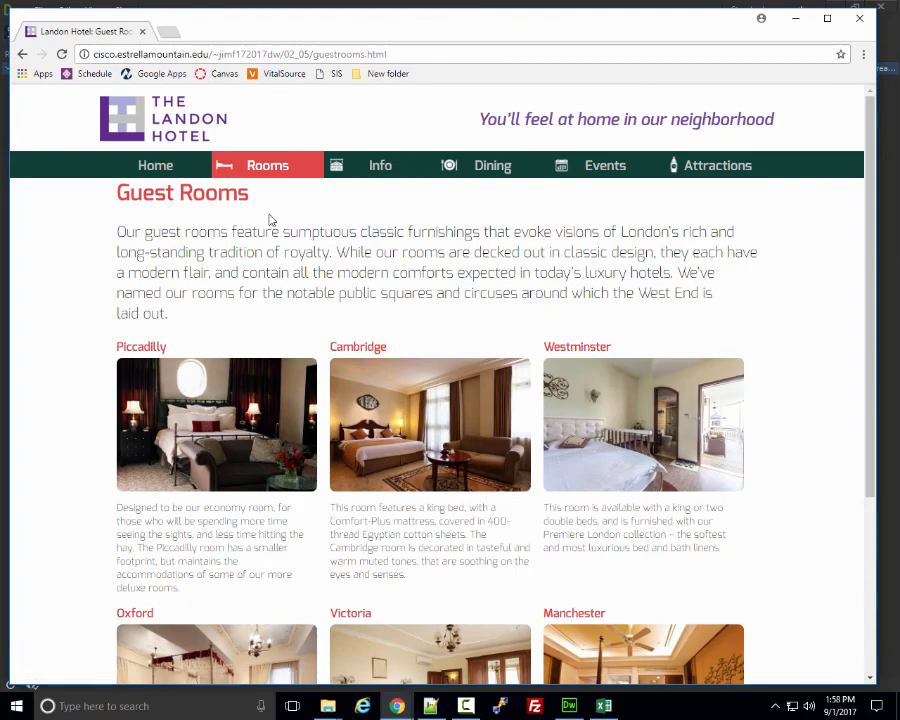
click(155, 168)
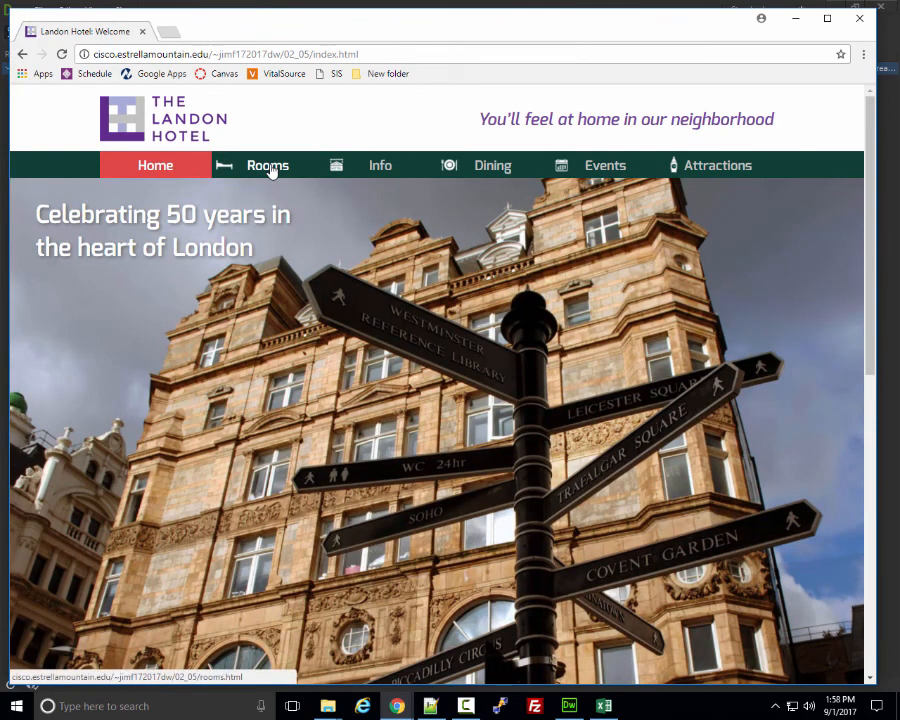
scroll(394, 252, down, 6)
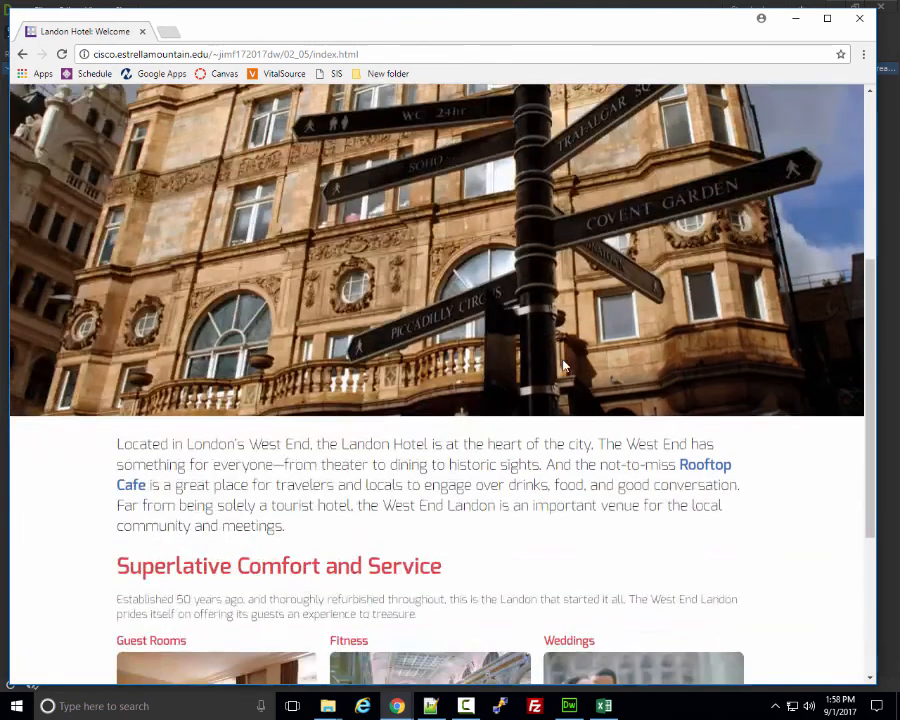
scroll(563, 368, up, 6)
scroll(563, 368, up, 1)
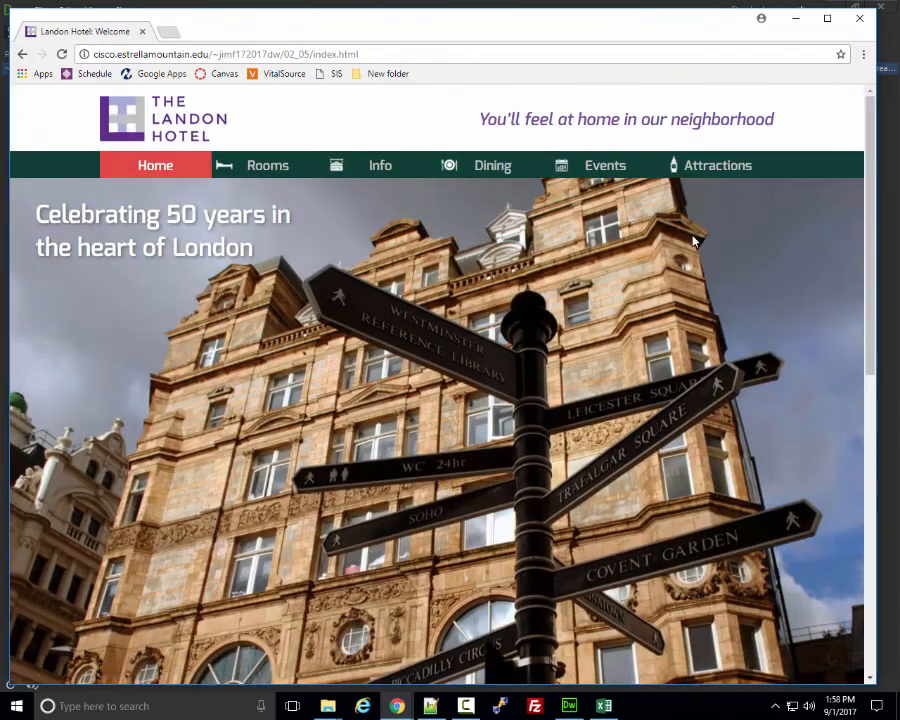
click(710, 168)
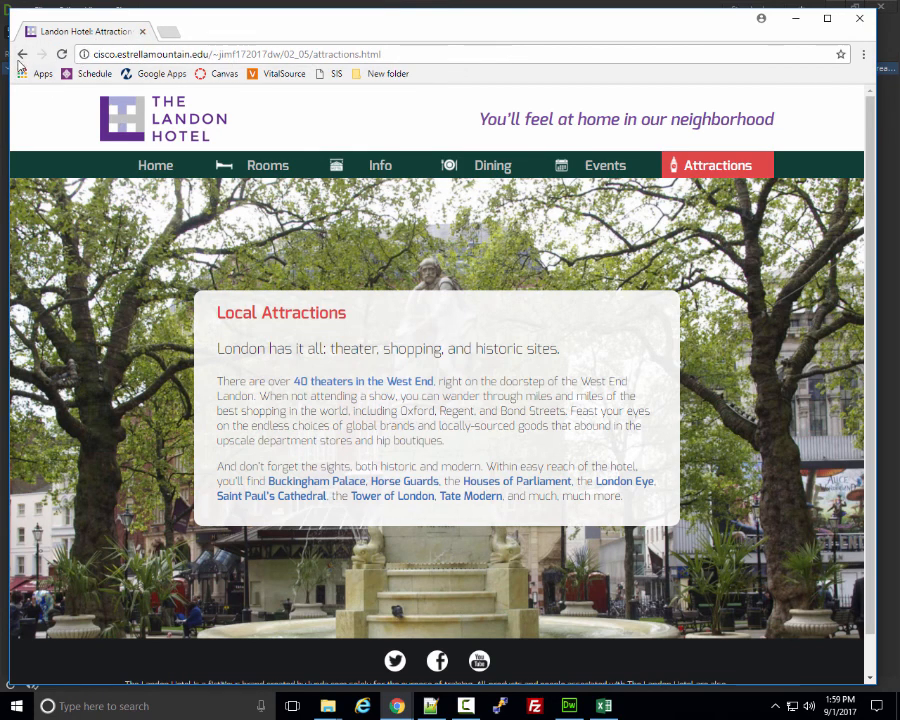
click(842, 19)
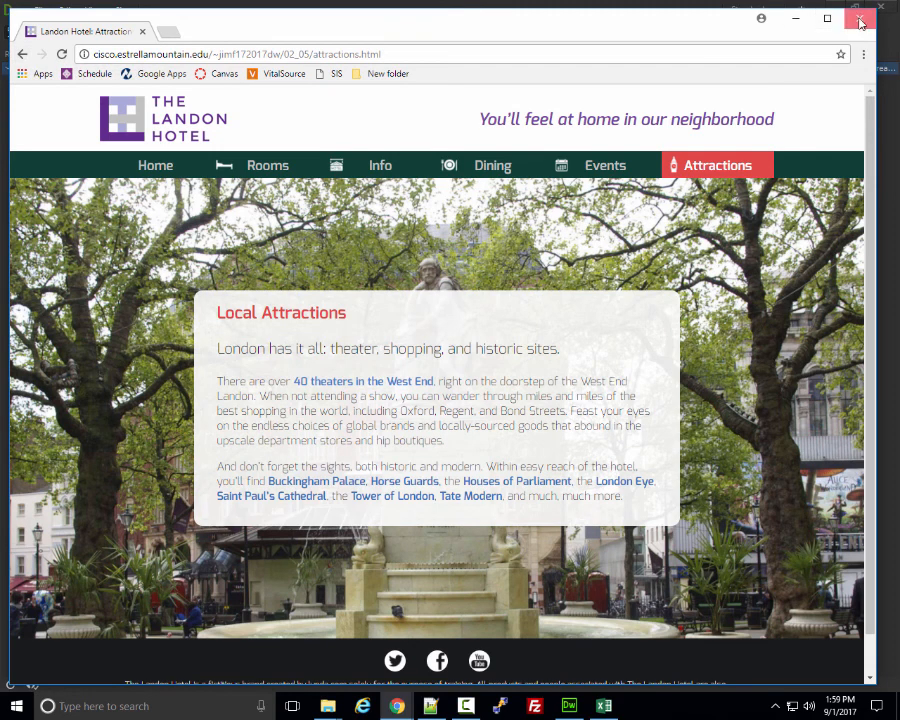
Launch Snipping Tool from the Start menu's Windows Accessories group over Dreamweaver.
key(alt+Tab)
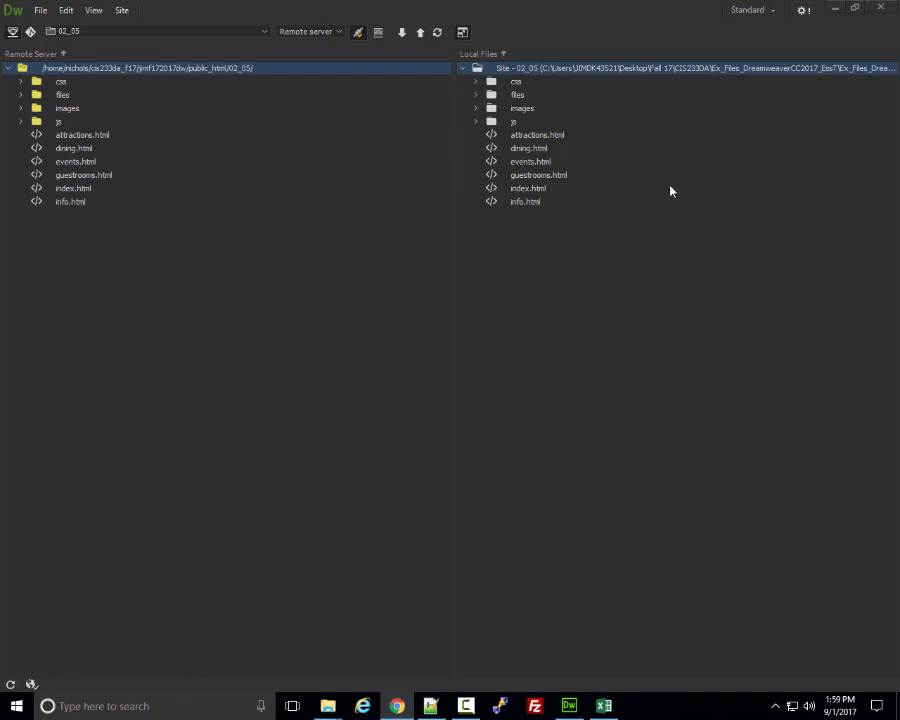
click(16, 705)
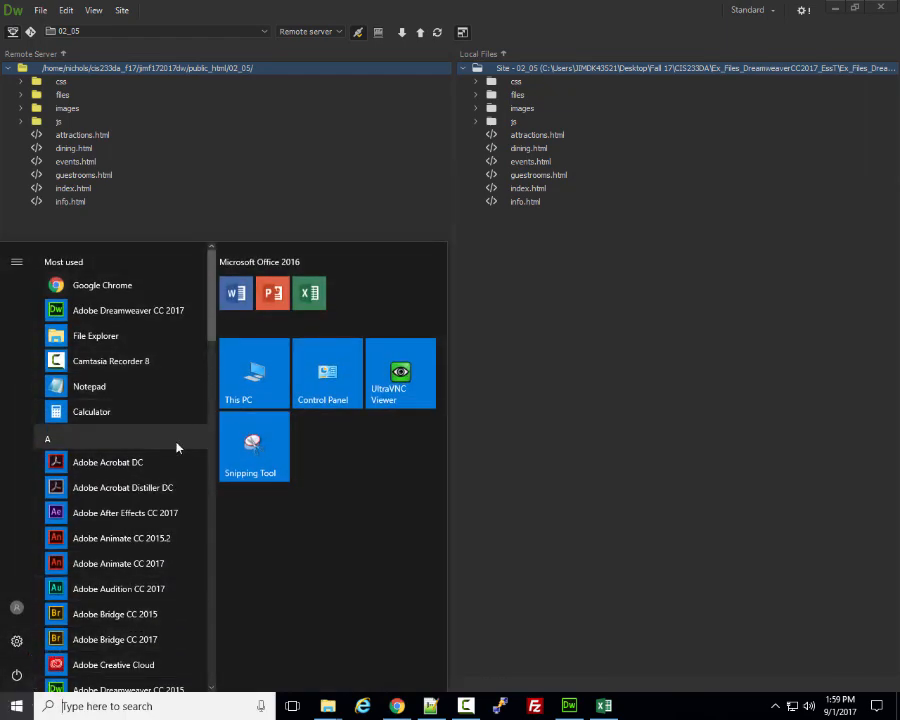
scroll(156, 480, down, 15)
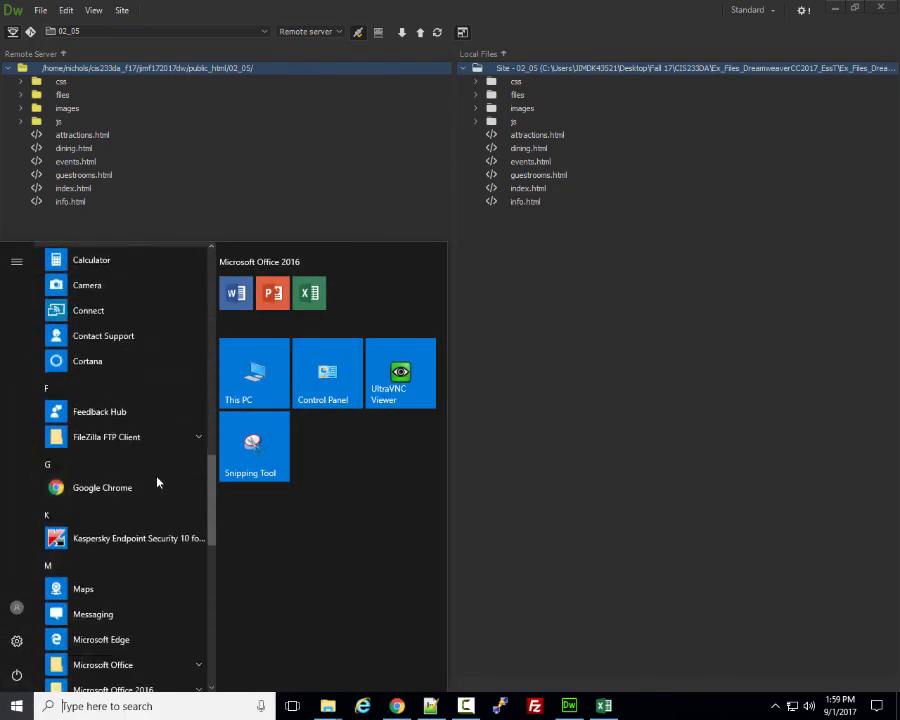
scroll(156, 483, down, 4)
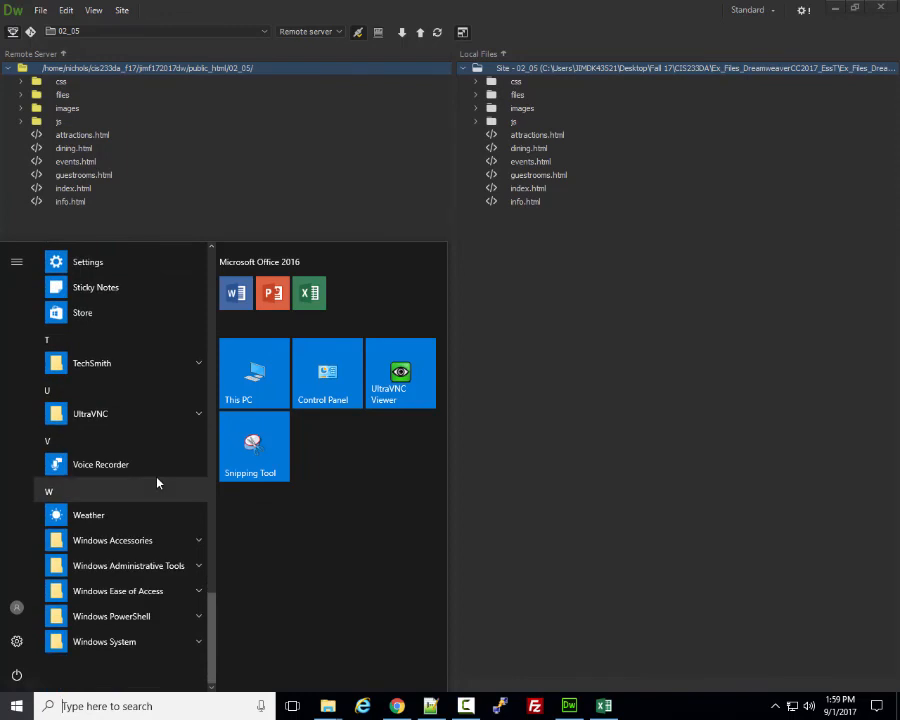
click(131, 540)
scroll(138, 565, down, 5)
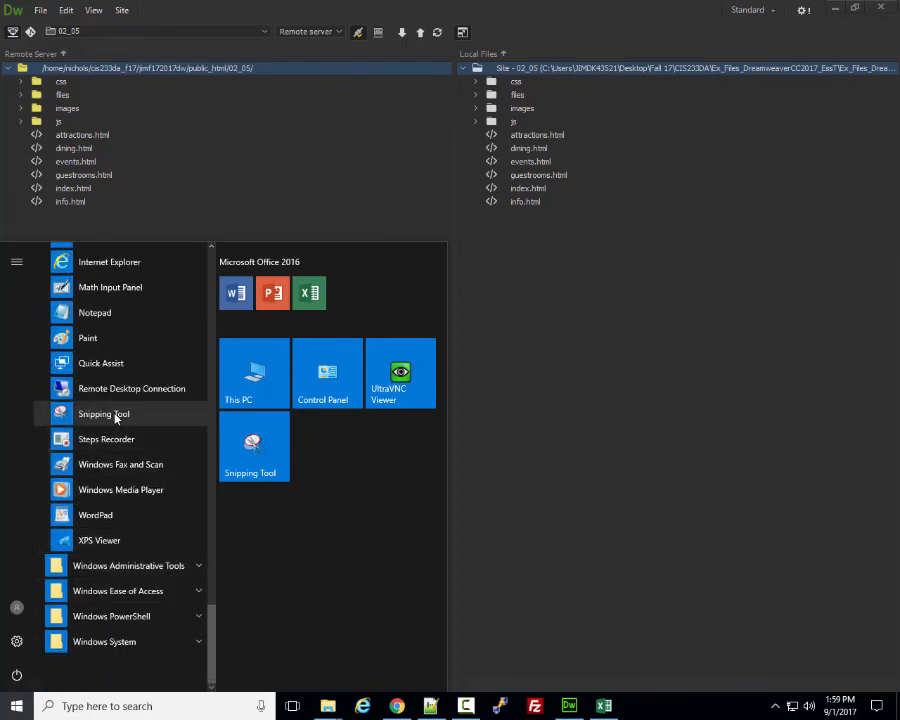
click(116, 418)
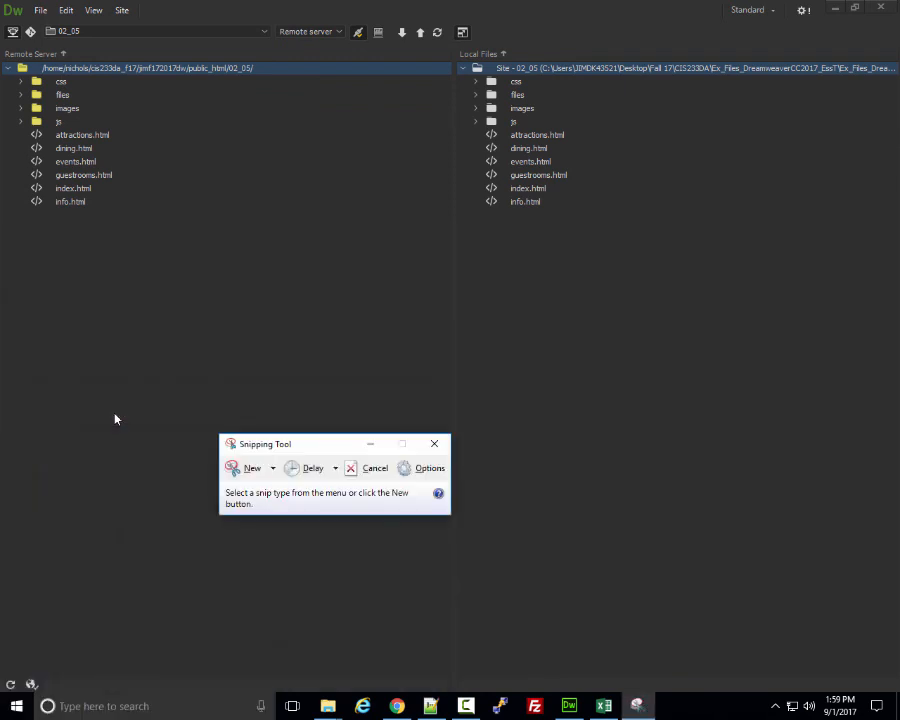
Snip the screen area showing the side-by-side remote and local 02_05 file lists.
drag(314, 442, 327, 340)
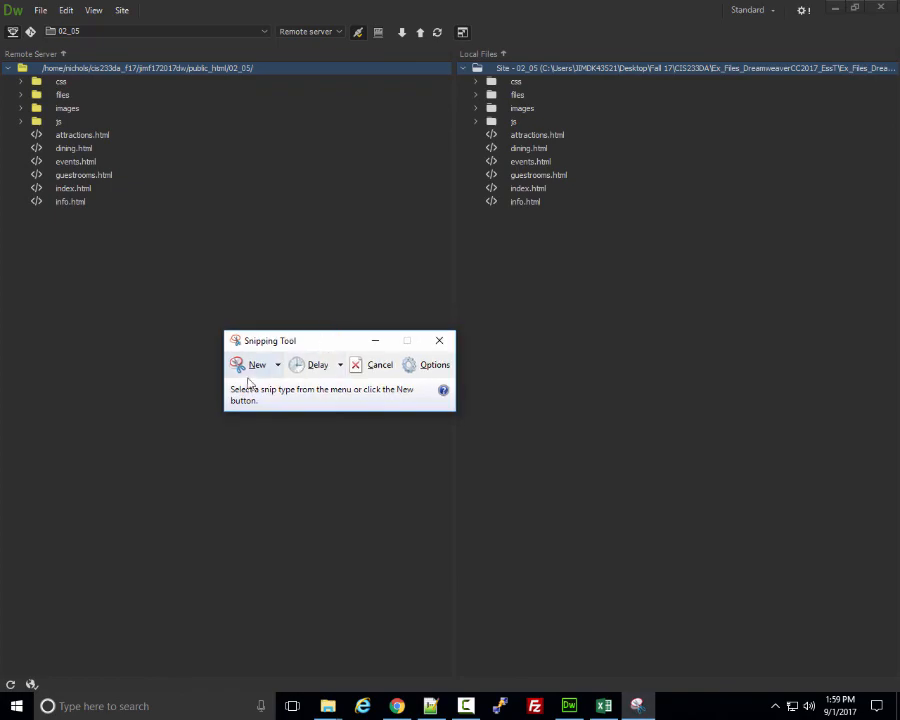
click(257, 367)
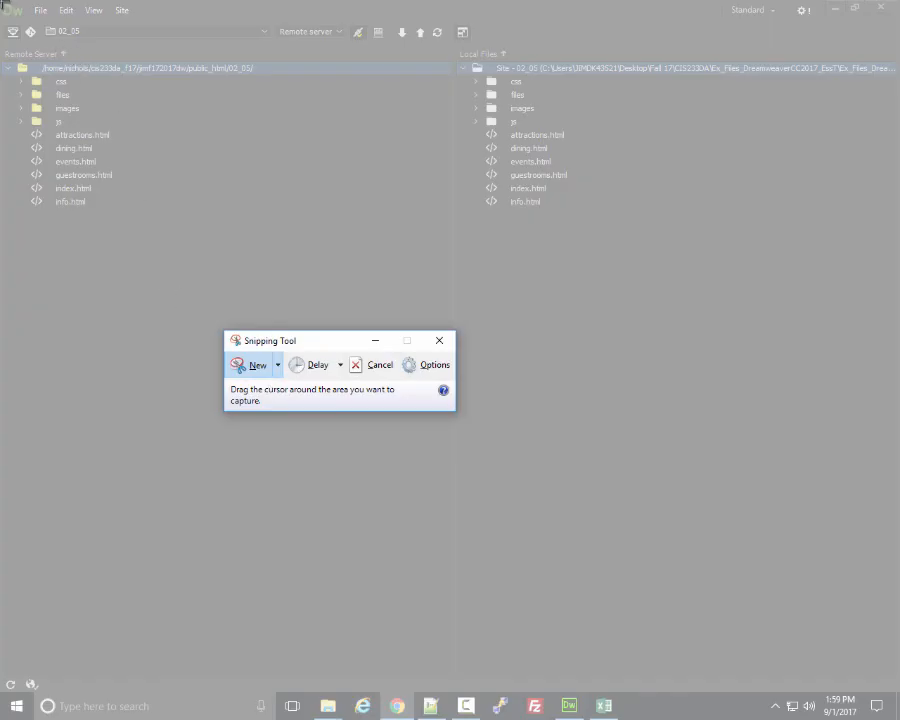
drag(3, 3, 895, 222)
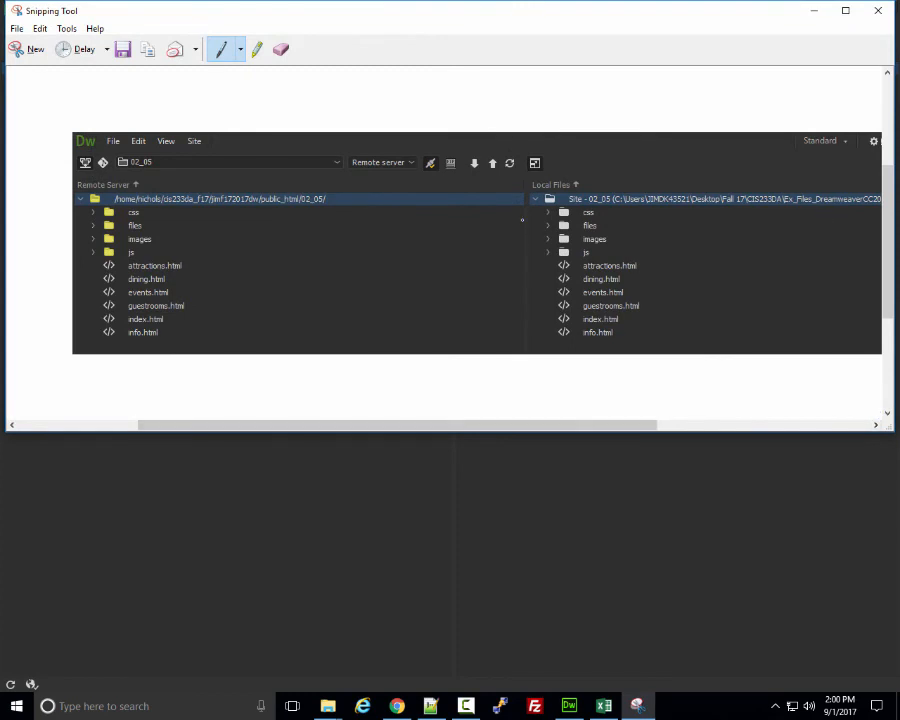
Start saving the snip and replace the default name 'Capture' with 'Files'.
click(122, 49)
click(133, 298)
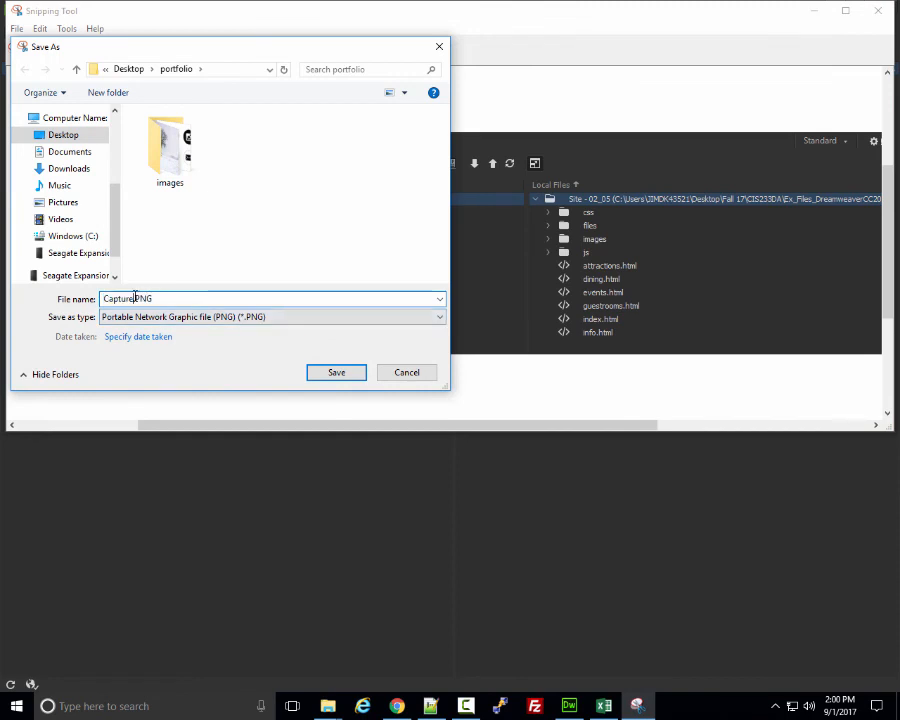
drag(133, 298, 73, 297)
text(Defi)
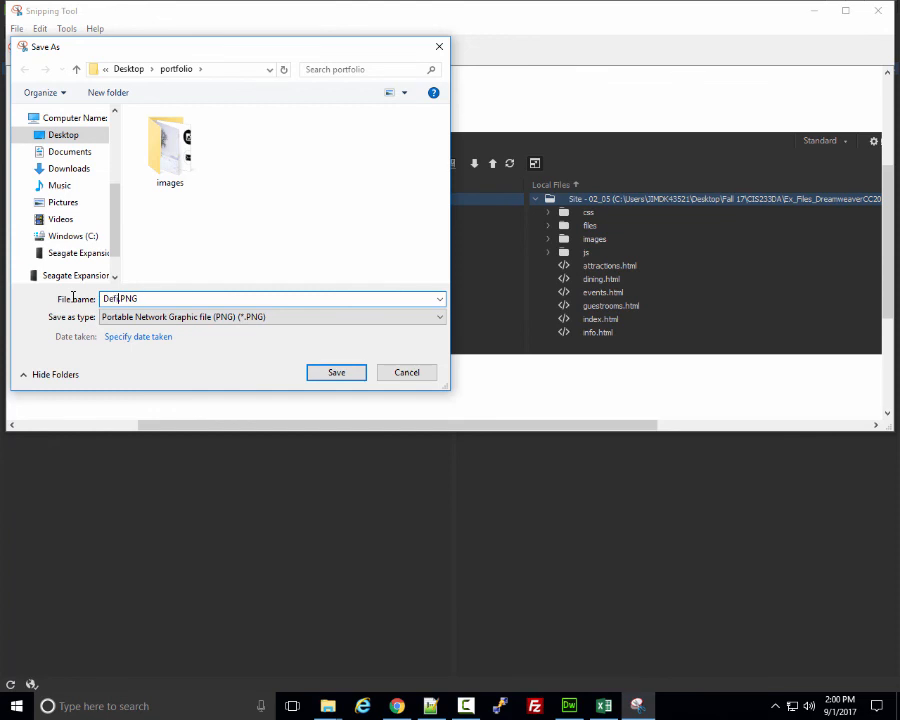
text(nition)
drag(140, 298, 104, 298)
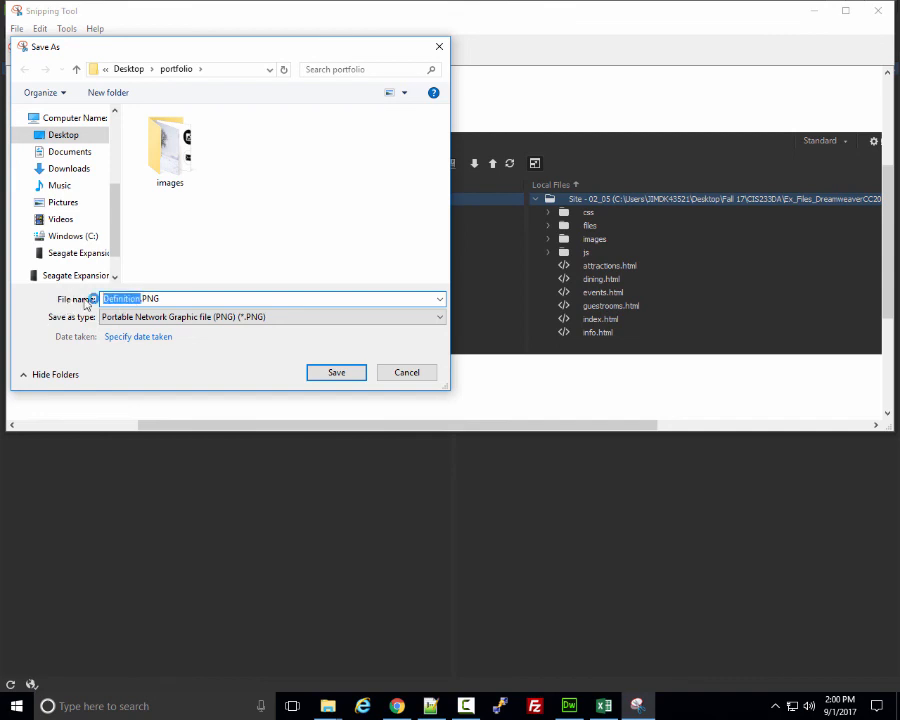
text(Files)
Save it as Files.PNG in Desktop > Fall 17 > CIS233DA and close Snipping Tool.
click(128, 69)
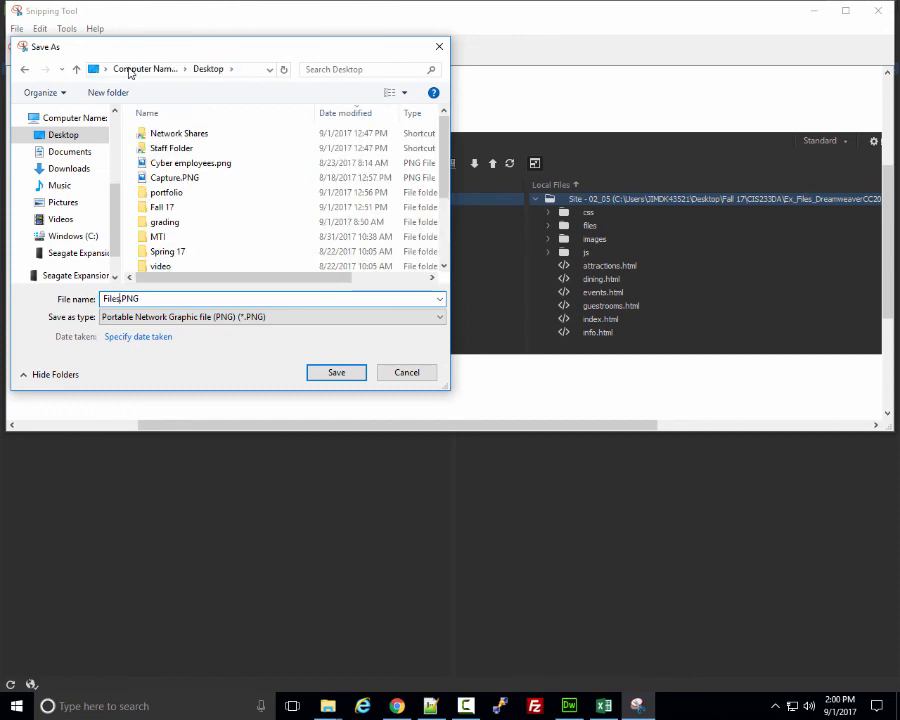
double_click(174, 208)
double_click(186, 180)
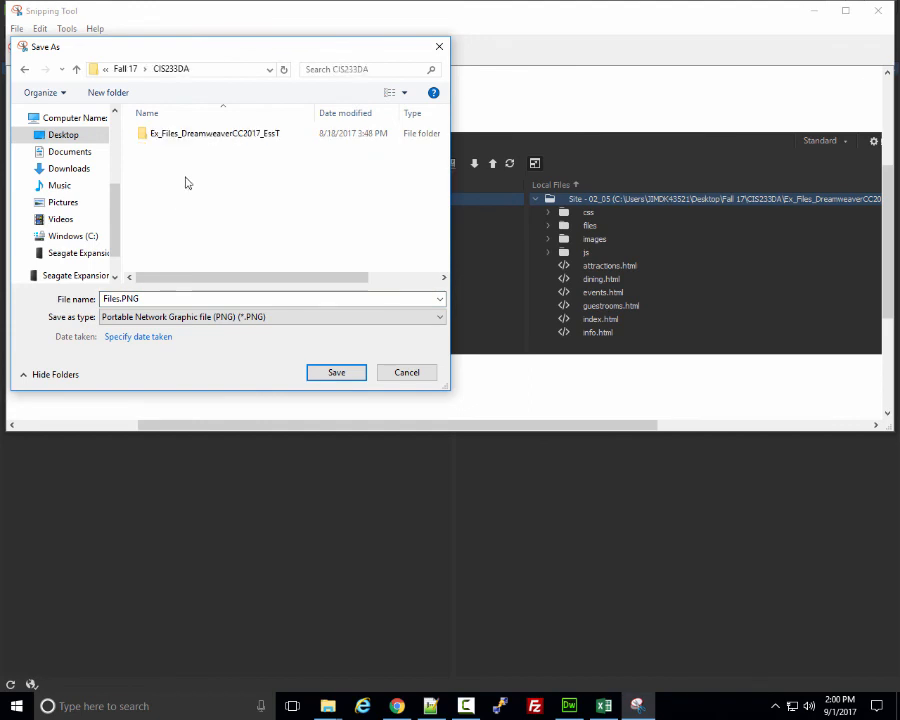
click(340, 376)
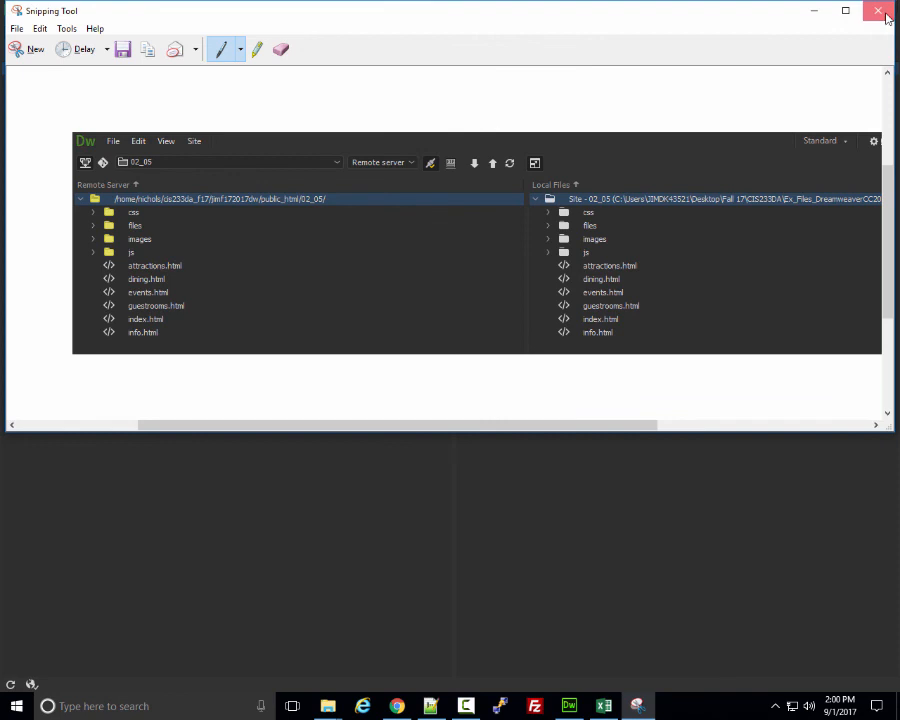
click(881, 13)
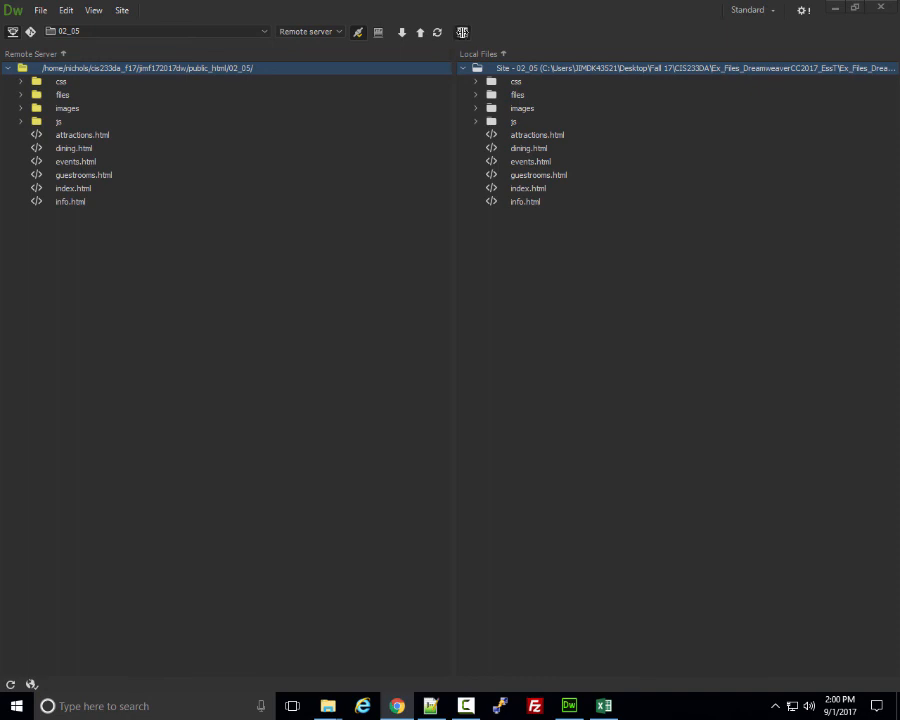
Collapse the expanded remote/local file view back to the standard workspace and show the sites list.
click(462, 32)
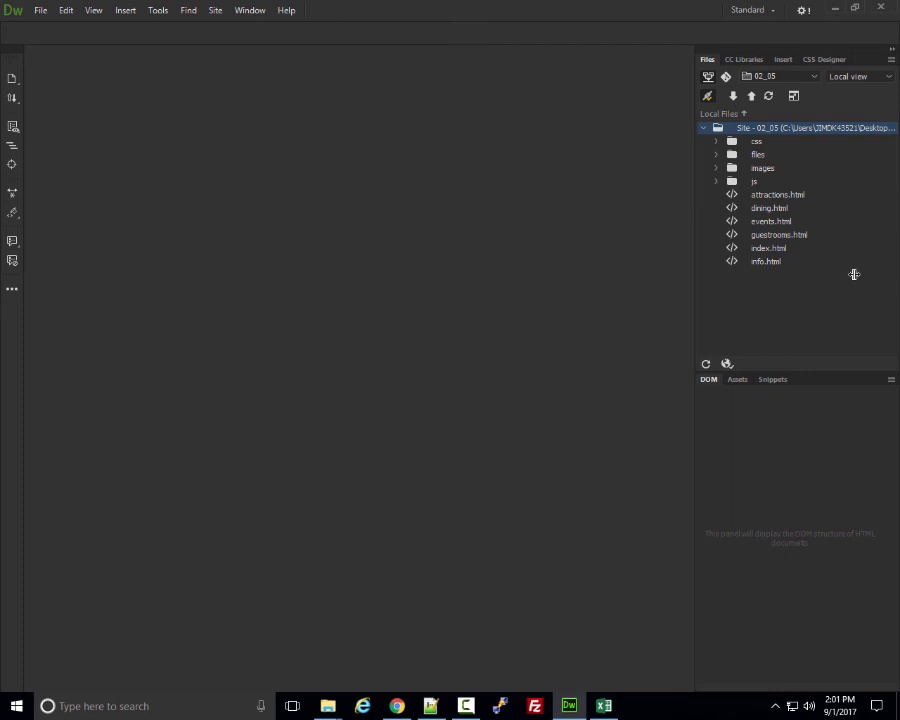
click(801, 75)
In Manage Sites, remove the 02_05 site, confirm with Yes, and click Done.
click(797, 95)
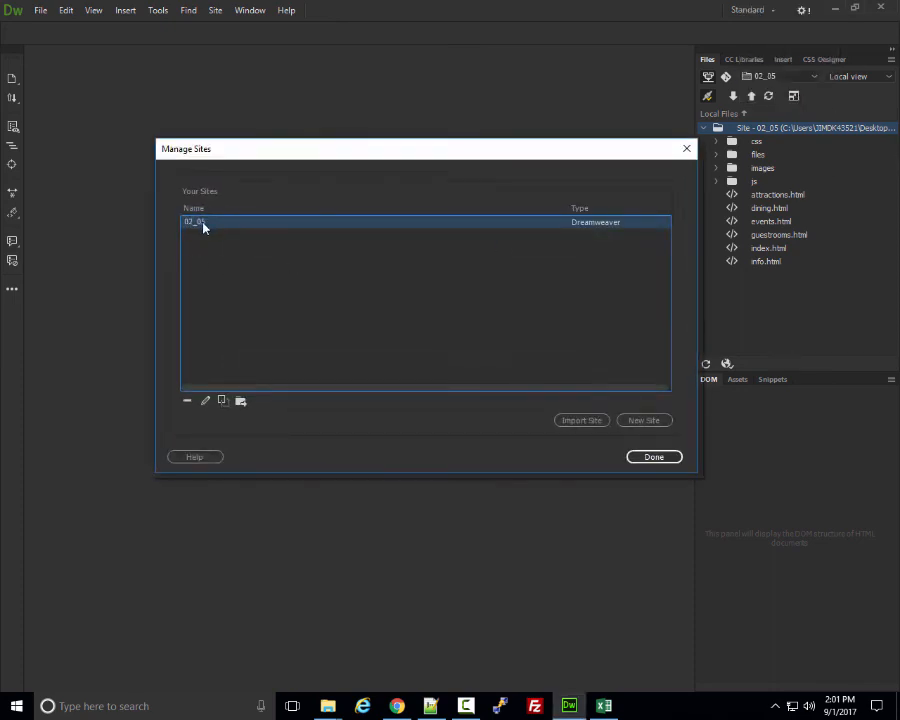
click(188, 402)
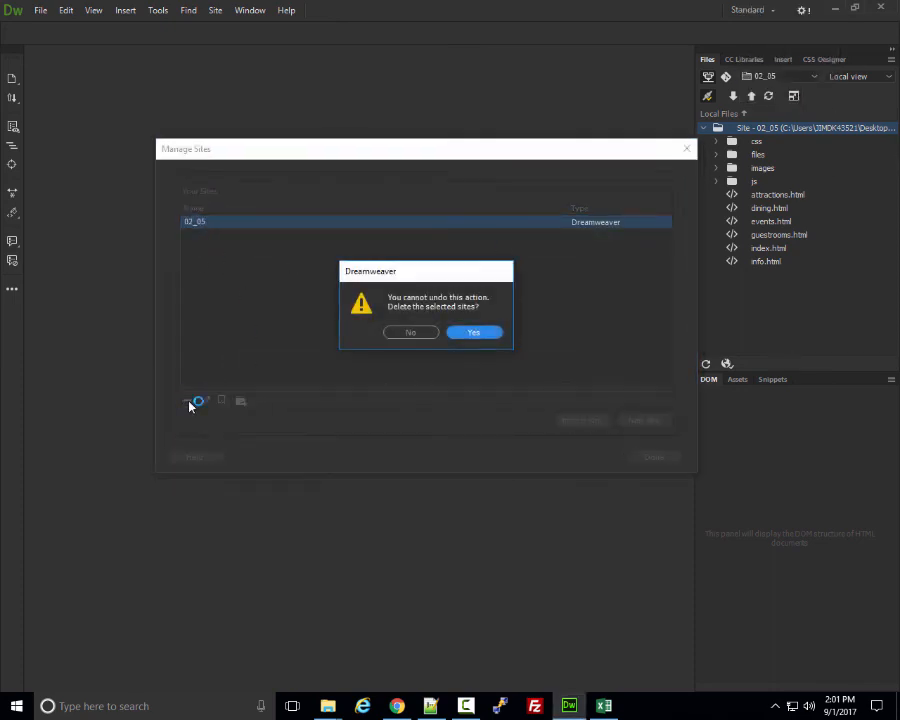
click(479, 334)
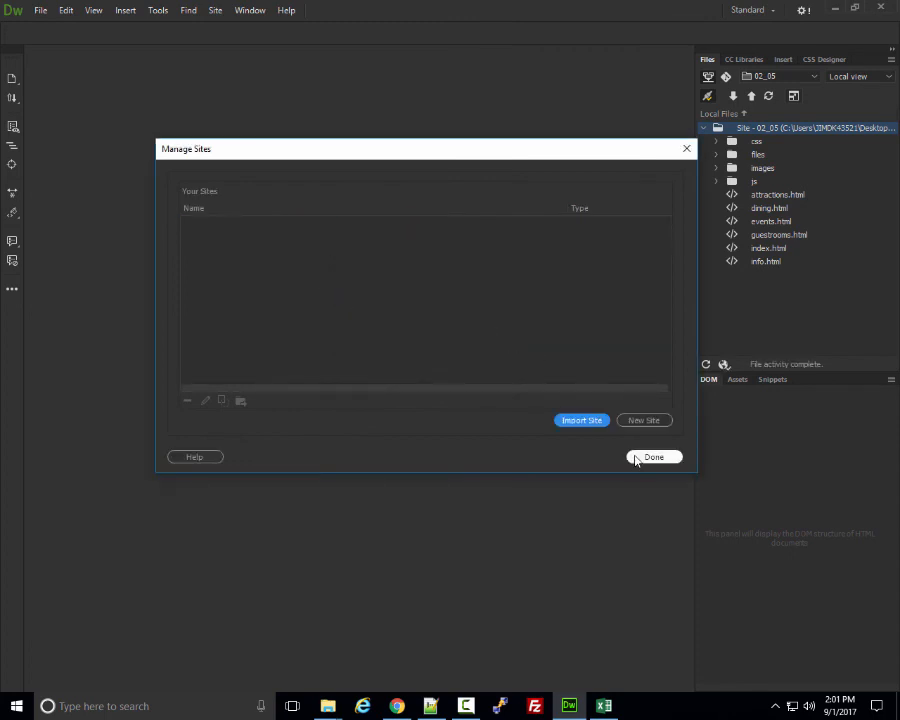
click(646, 456)
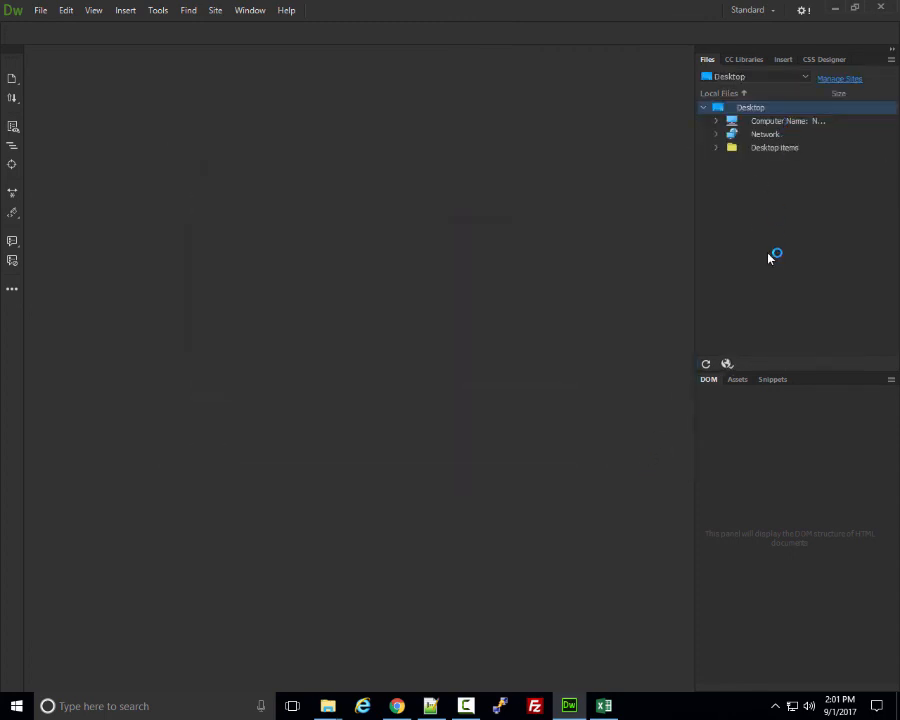